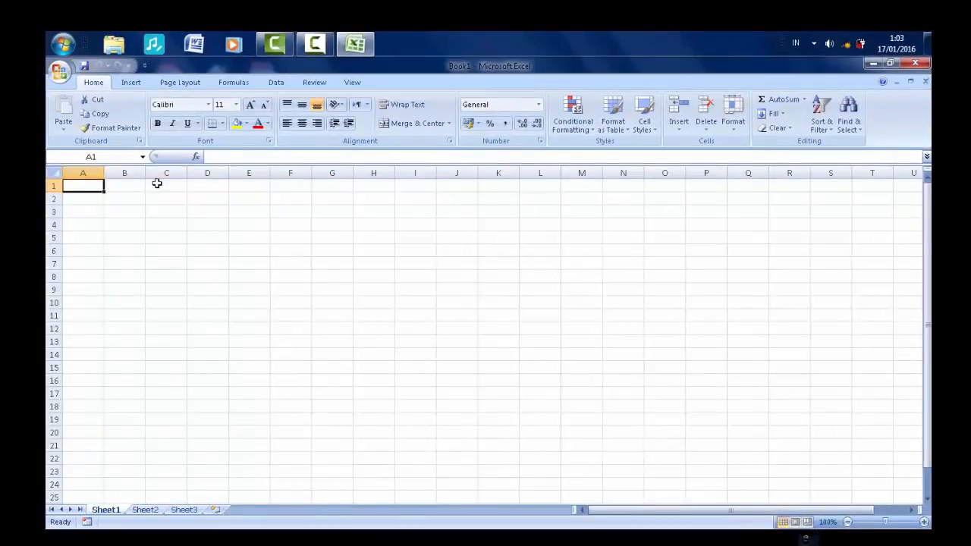
Enter the title "analisis Modulasi" in cell A1 and the label "Indeks modulasi" in cell A2
{"action": "type", "text": "an"}
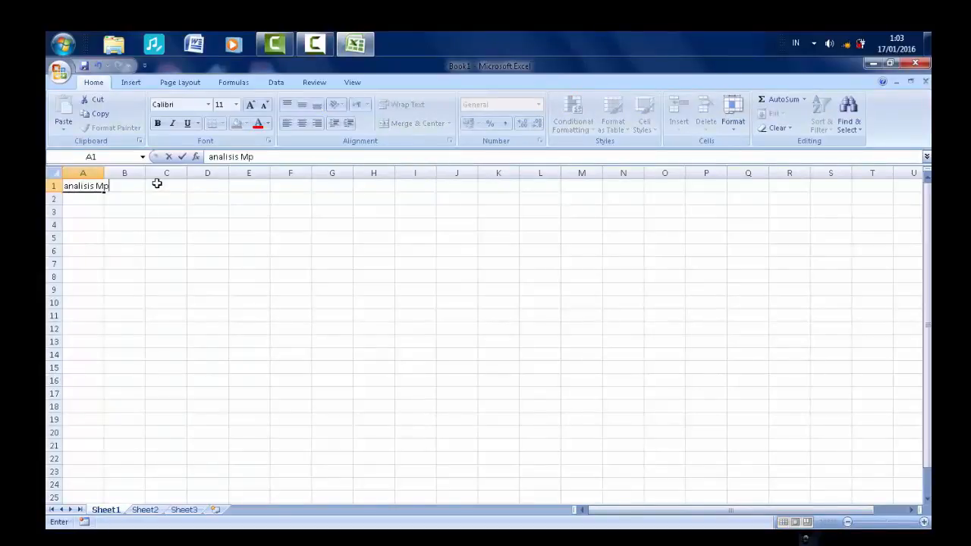
{"action": "type", "text": "alisis Mod"}
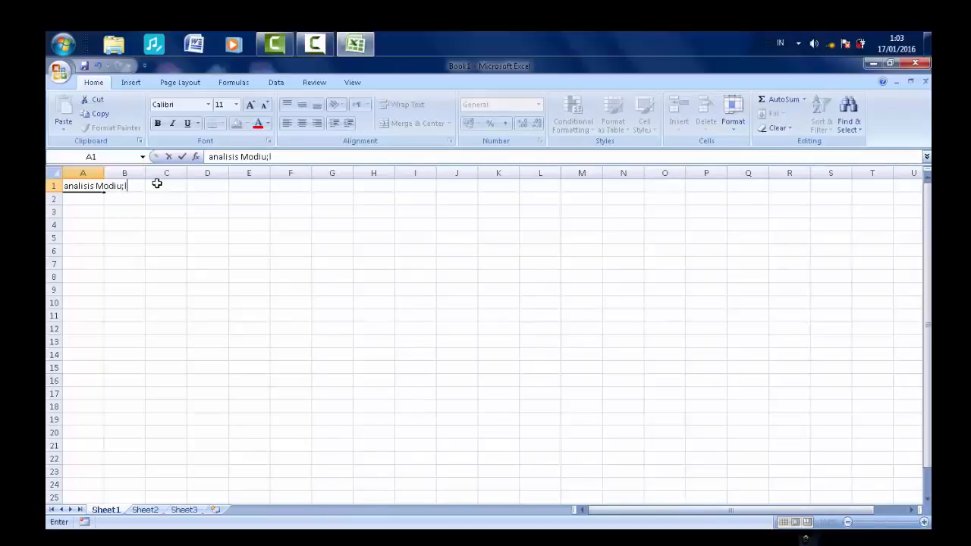
{"action": "type", "text": "ulasi"}
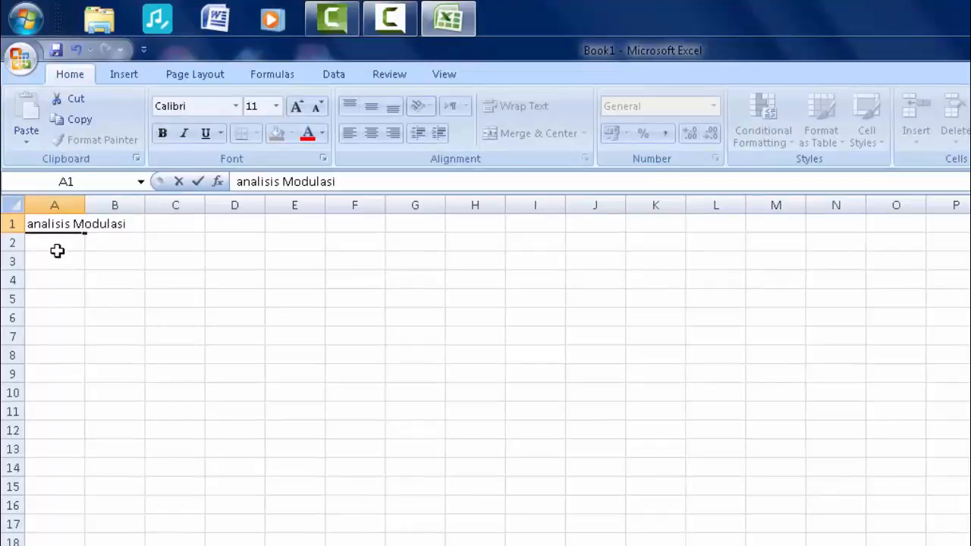
{"action": "left_click", "coordinate": [55, 256]}
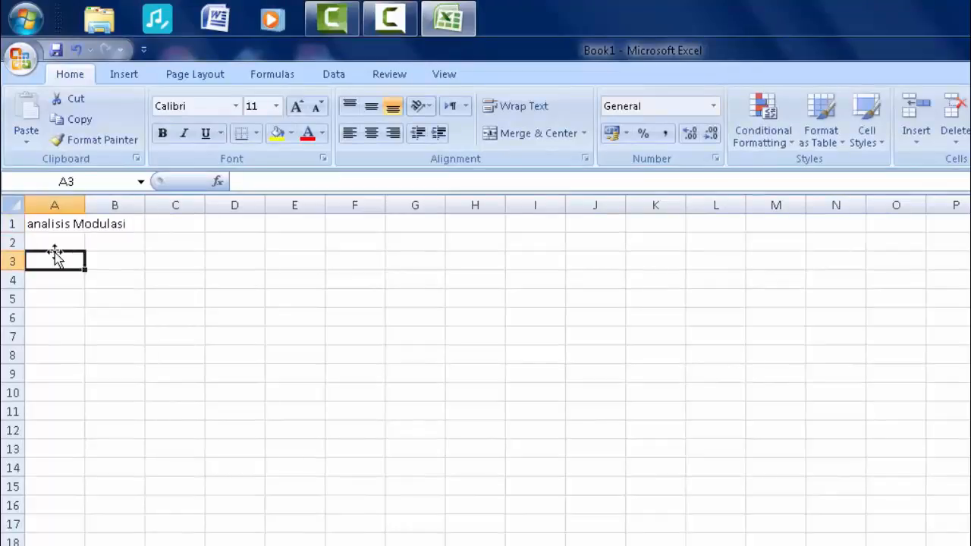
{"action": "left_click", "coordinate": [55, 242]}
{"action": "type", "text": "Indeks modulasi"}
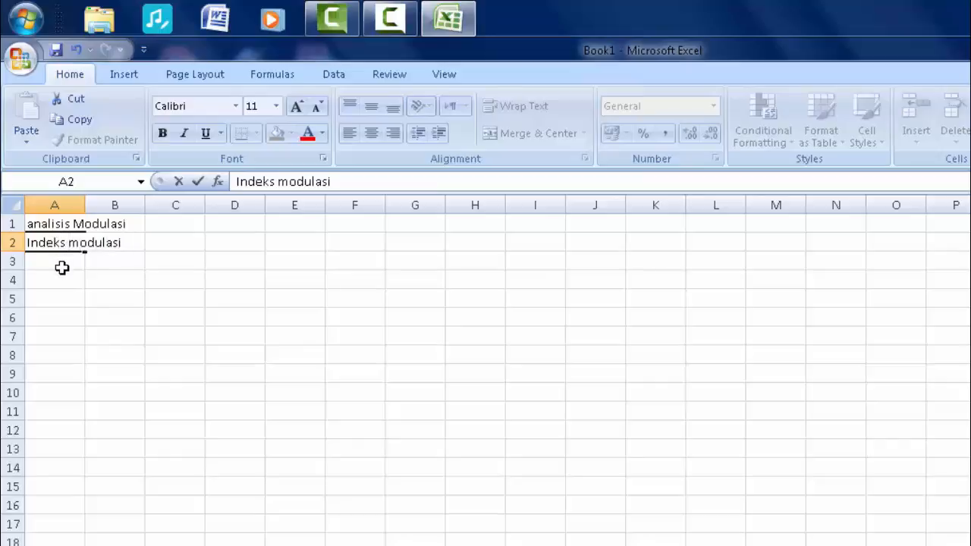
Enter the modulation index 0,5 in cell A3 and the note "jangan kurang dari 1" in cell A4
{"action": "left_click", "coordinate": [62, 262]}
{"action": "type", "text": "0"}
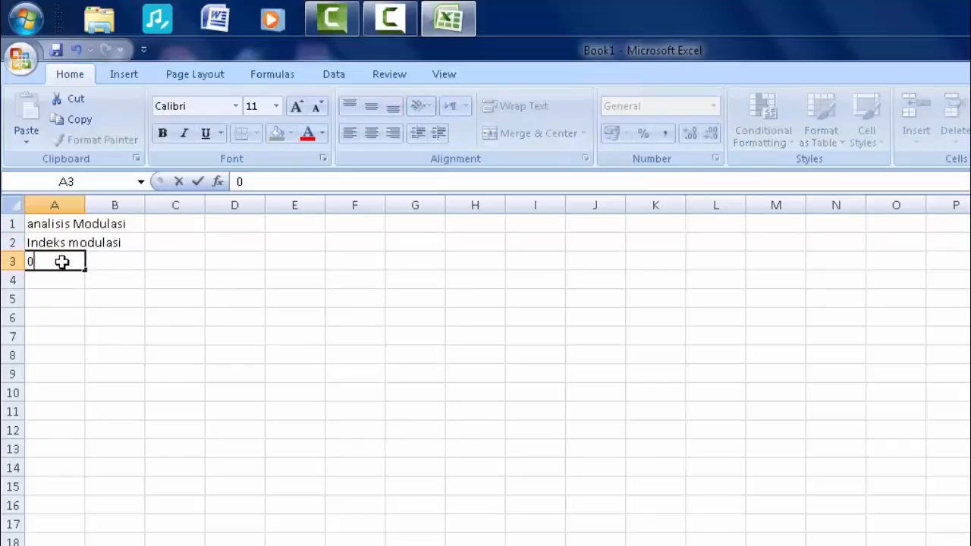
{"action": "type", "text": ",5"}
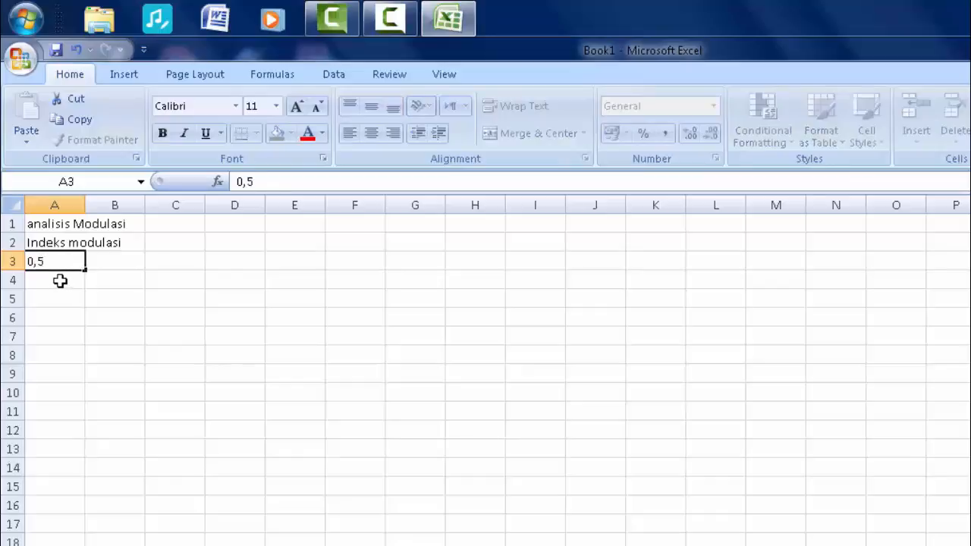
{"action": "left_click", "coordinate": [60, 280]}
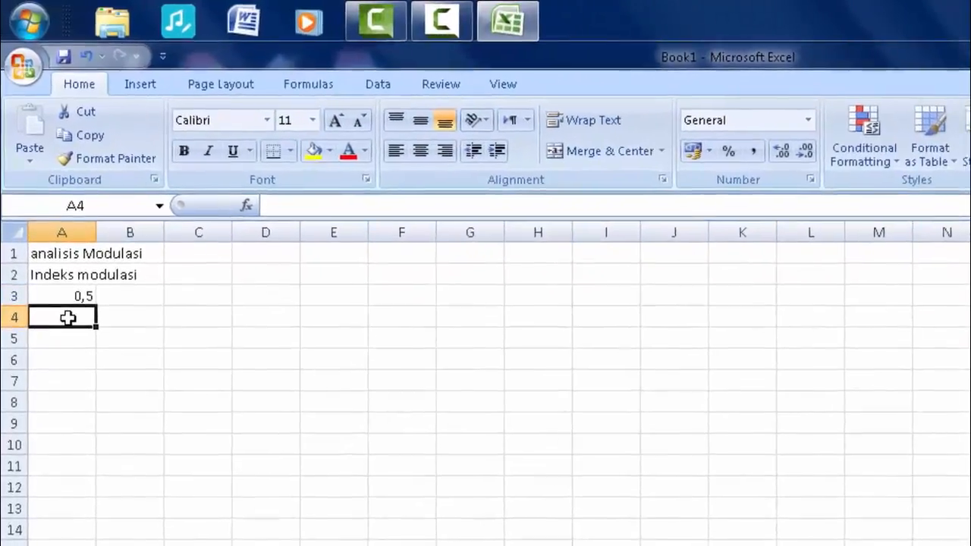
{"action": "type", "text": "jangan"}
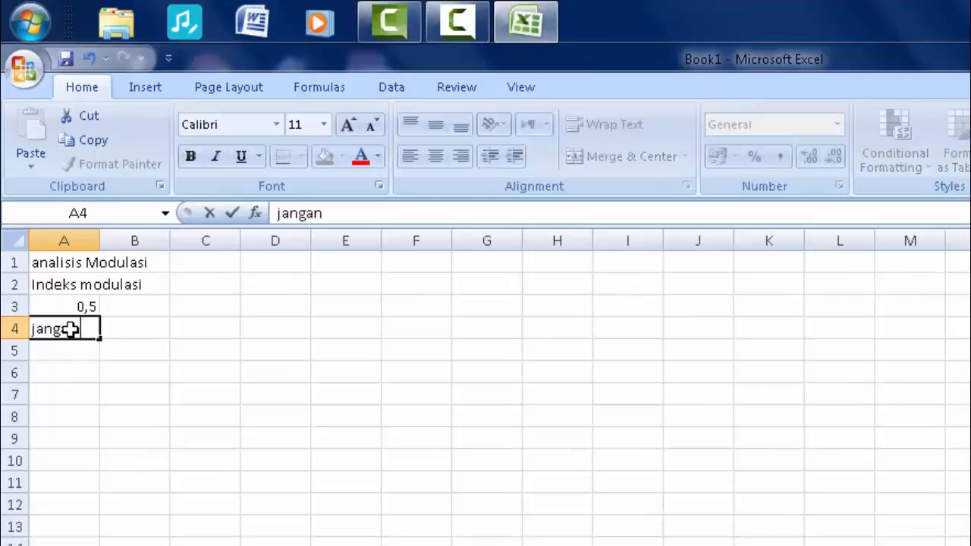
{"action": "type", "text": " kurang da"}
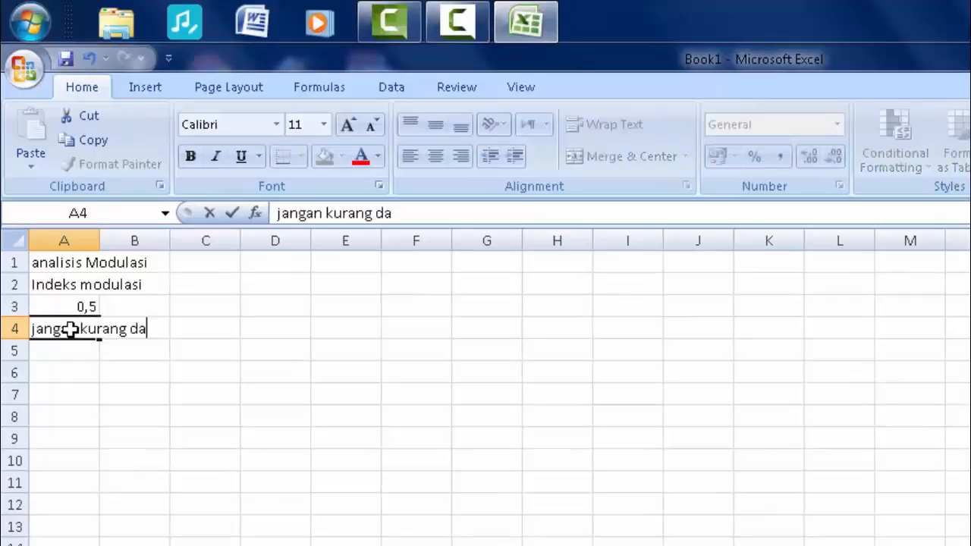
{"action": "type", "text": "ri 1"}
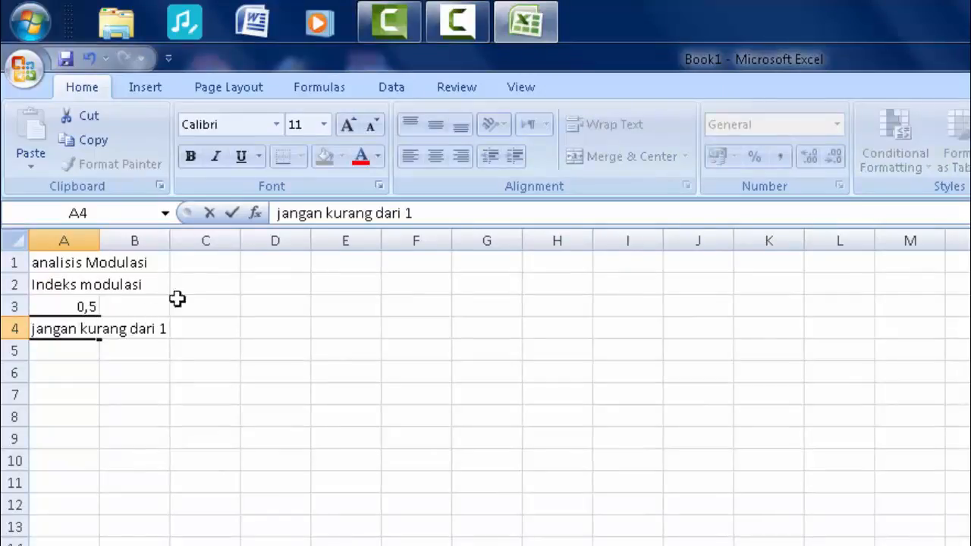
Add the heading "sinyal informasi" in cell D2
{"action": "left_click", "coordinate": [270, 284]}
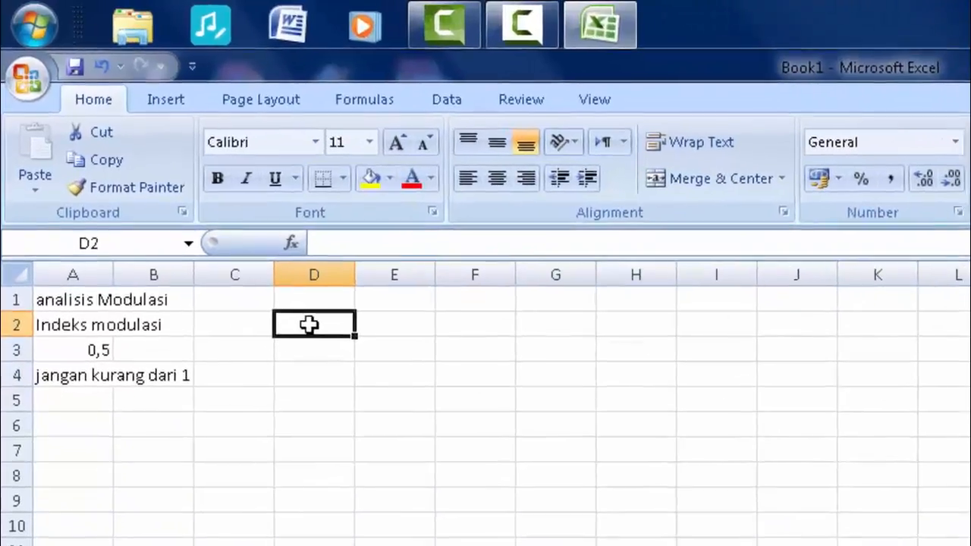
{"action": "type", "text": "sinyal"}
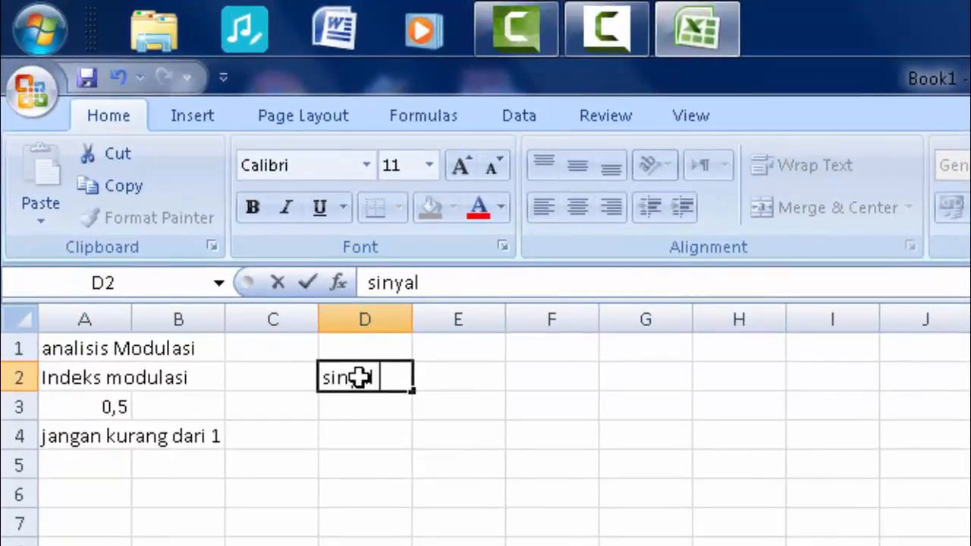
{"action": "type", "text": " info"}
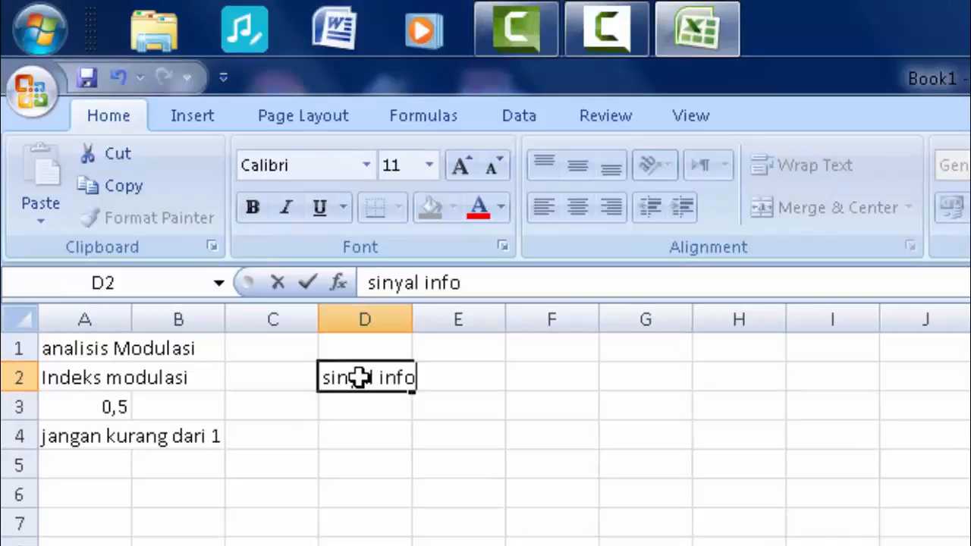
{"action": "type", "text": "rmasi"}
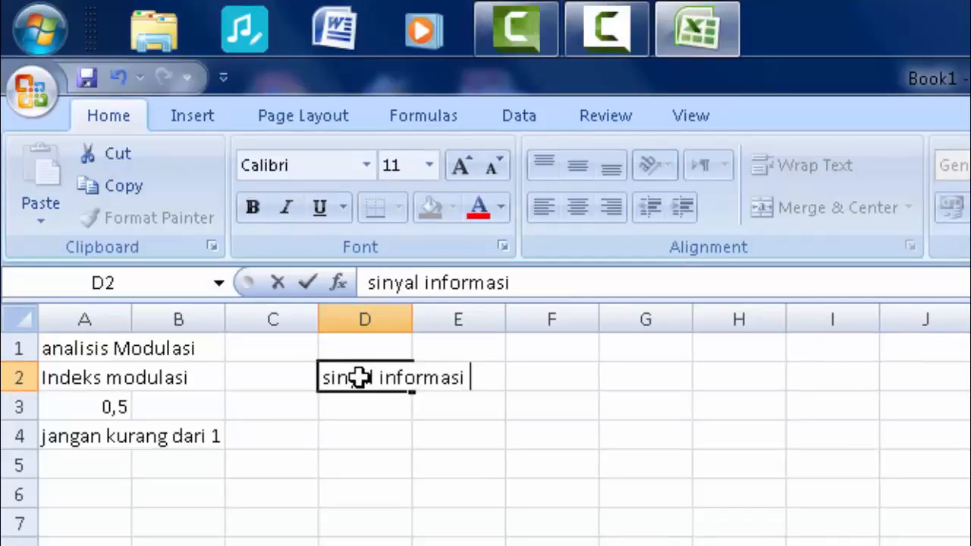
Fill in the information signal's frequency in row 3: "Fm =" in D3, 1 in E3 and "Hz" in F3
{"action": "left_click", "coordinate": [368, 401]}
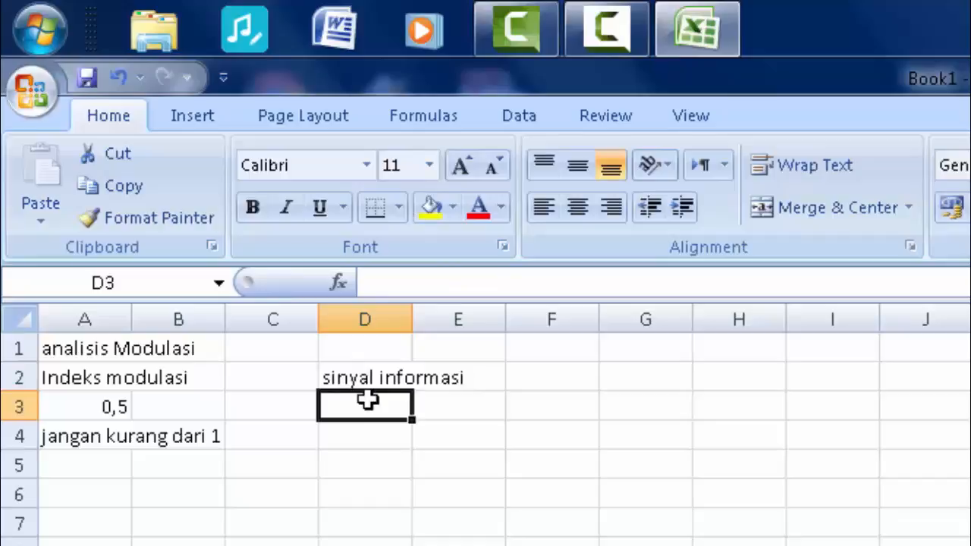
{"action": "type", "text": "Fm"}
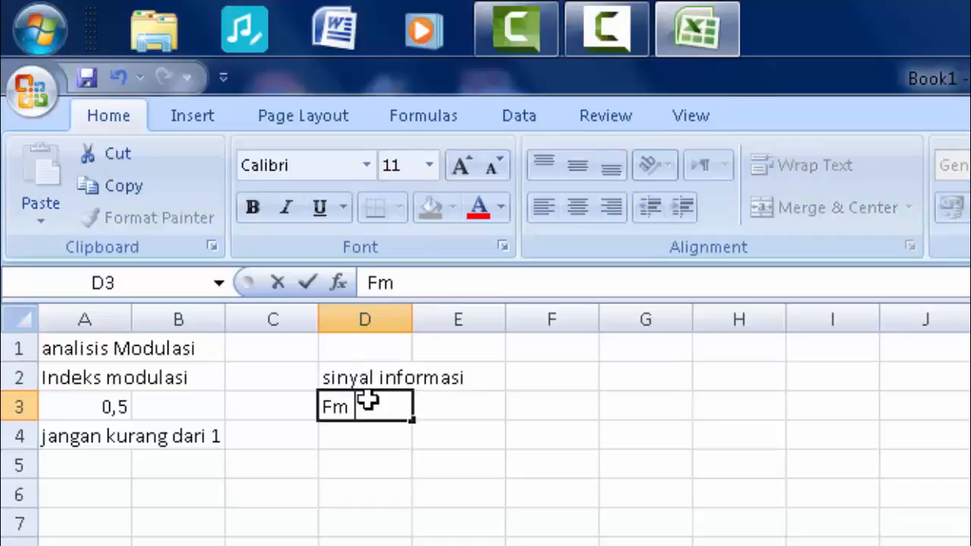
{"action": "type", "text": " ="}
{"action": "left_click", "coordinate": [439, 410]}
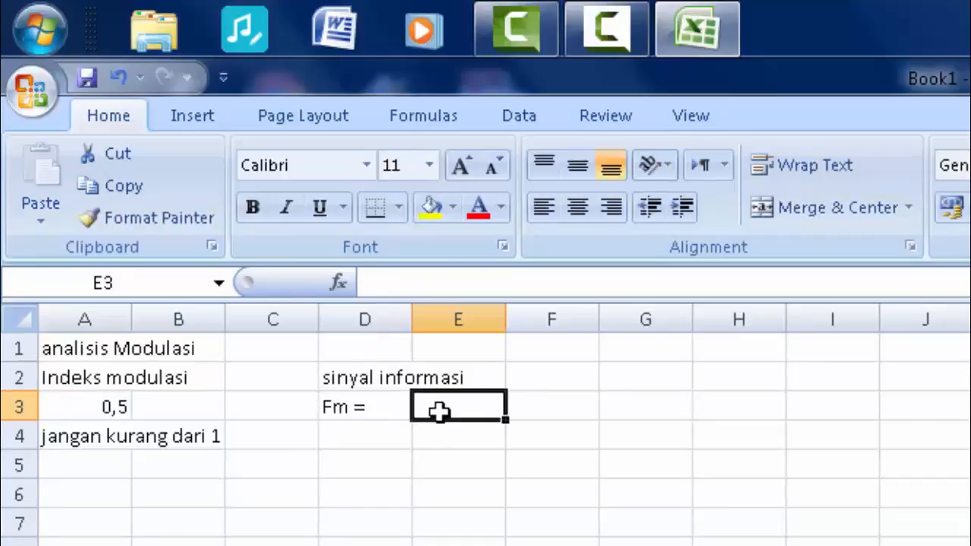
{"action": "type", "text": "1 H"}
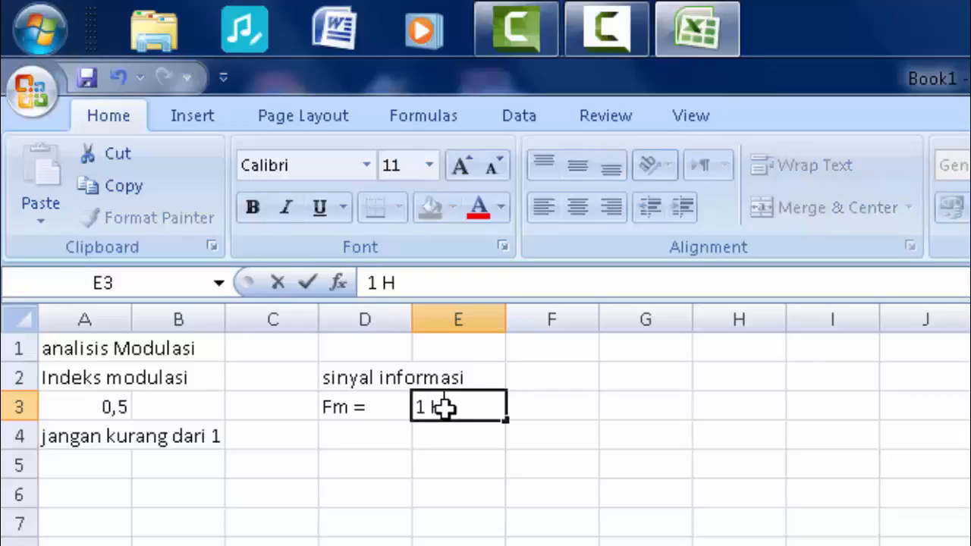
{"action": "key", "text": "BackSpace"}
{"action": "key", "text": "BackSpace"}
{"action": "key", "text": "Tab"}
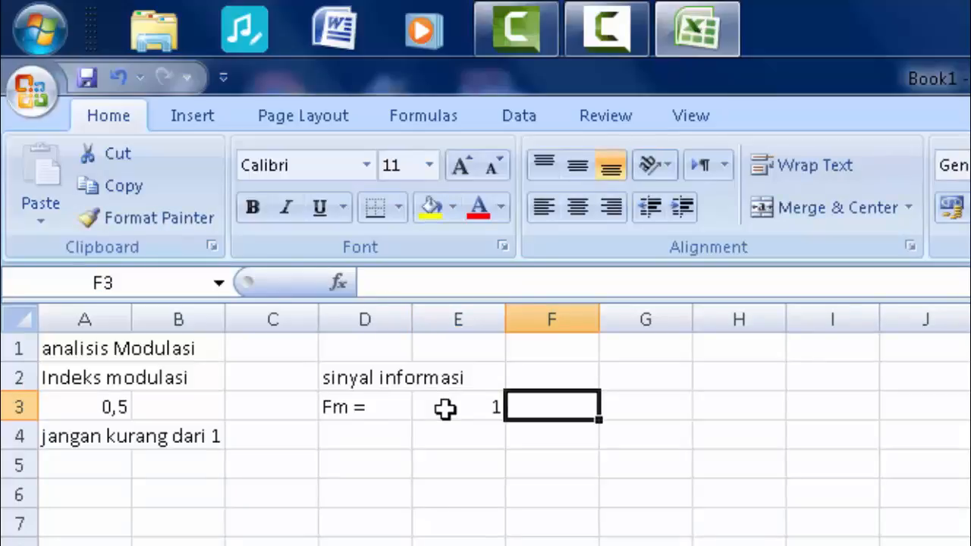
{"action": "type", "text": "Hz"}
Fill in the information signal's amplitude in row 4: "Vm =" in D4, 0,5 in E4 and "Volt" in F4
{"action": "left_click", "coordinate": [381, 429]}
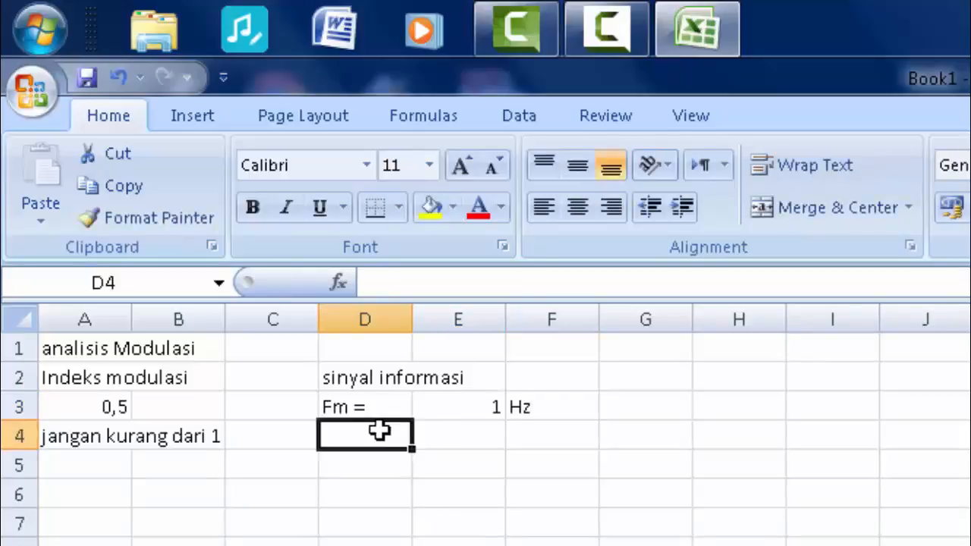
{"action": "type", "text": "Vm"}
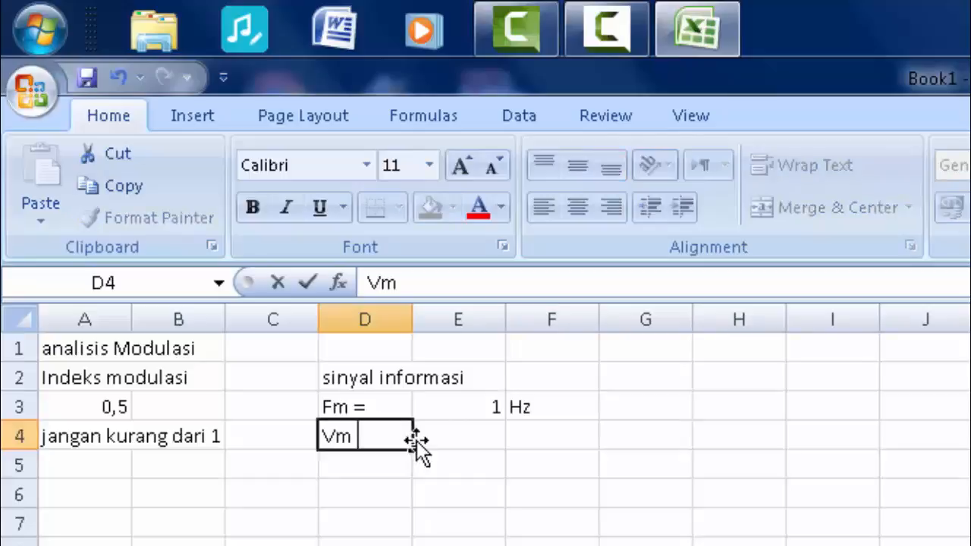
{"action": "type", "text": " ="}
{"action": "left_click", "coordinate": [444, 437]}
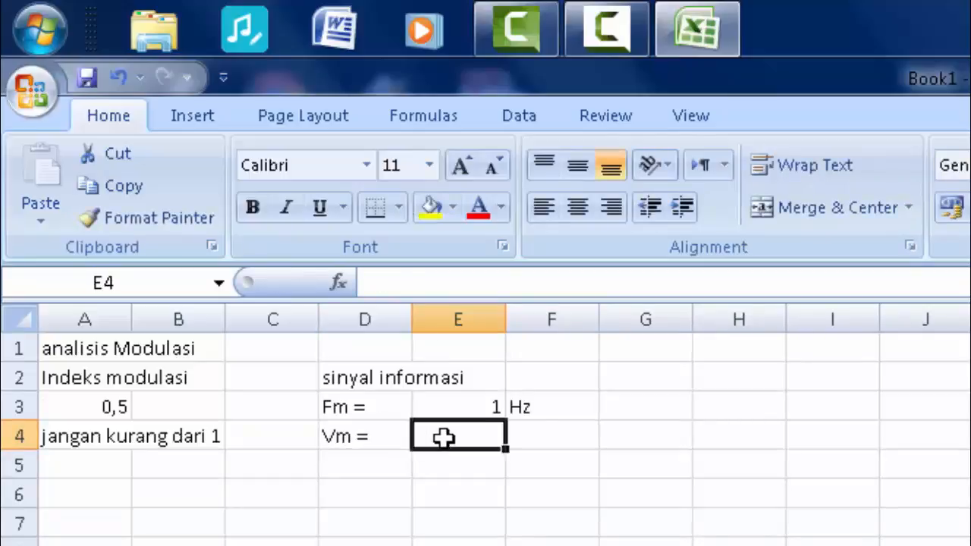
{"action": "type", "text": "0"}
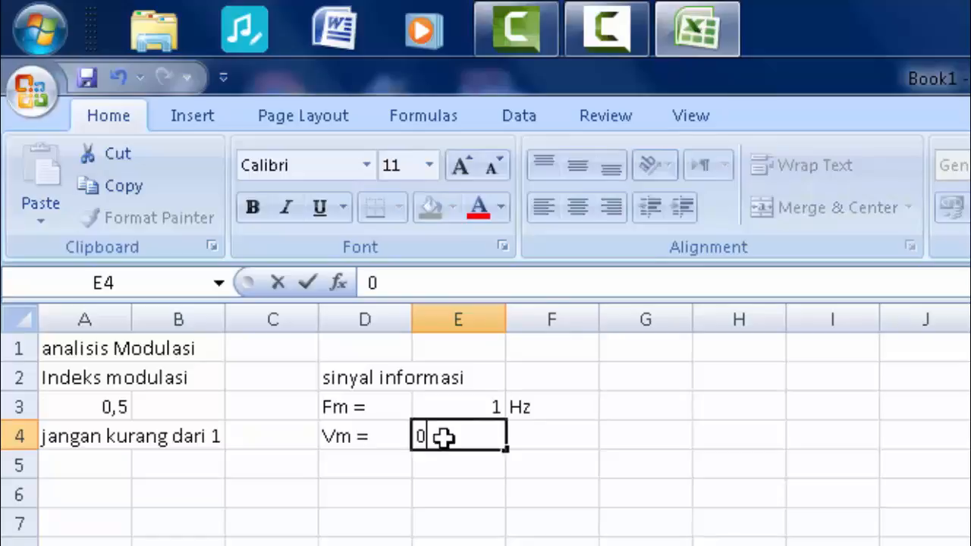
{"action": "type", "text": ",5"}
{"action": "left_click", "coordinate": [556, 439]}
{"action": "type", "text": "V"}
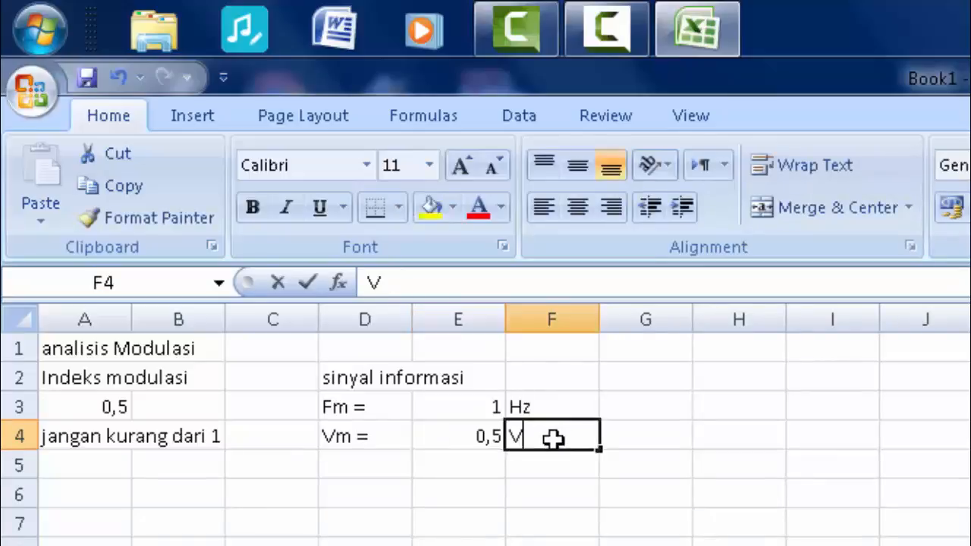
{"action": "type", "text": "olt"}
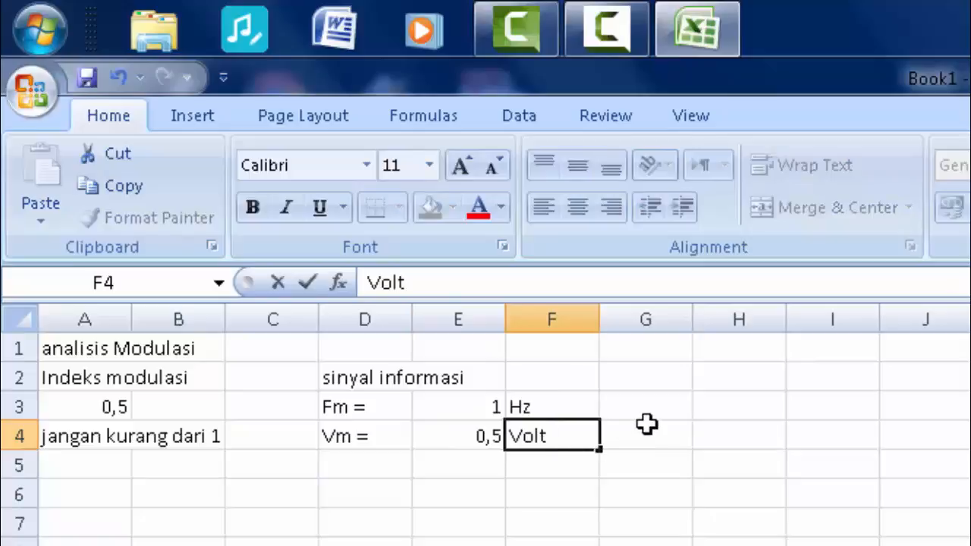
Add the heading "Sinyal Pembawa" in cell H2
{"action": "left_click", "coordinate": [725, 408]}
{"action": "left_click", "coordinate": [753, 379]}
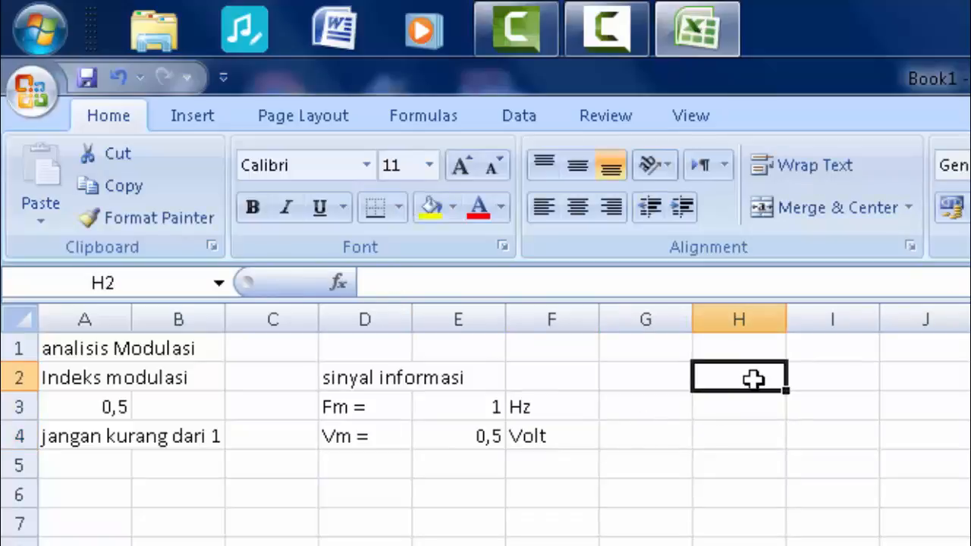
{"action": "type", "text": "Sin"}
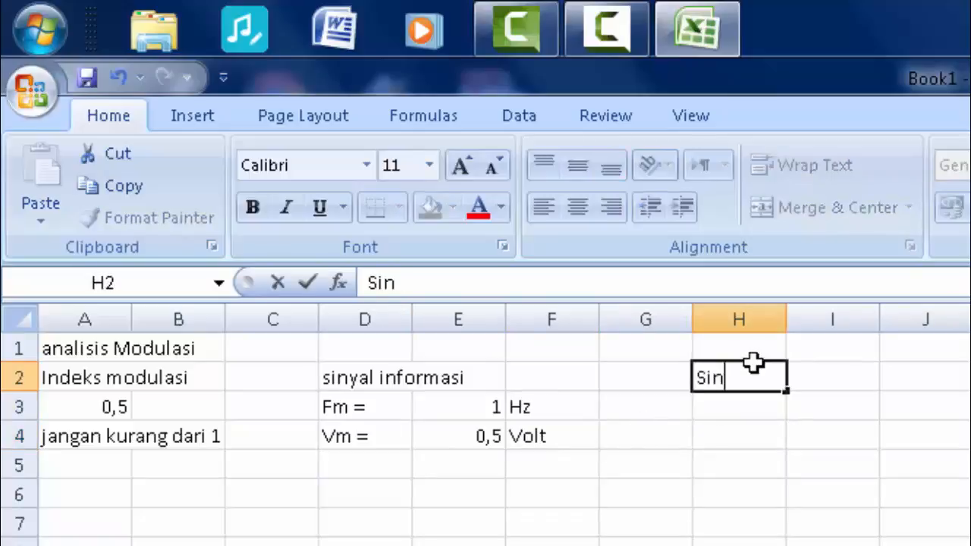
{"action": "type", "text": "yal"}
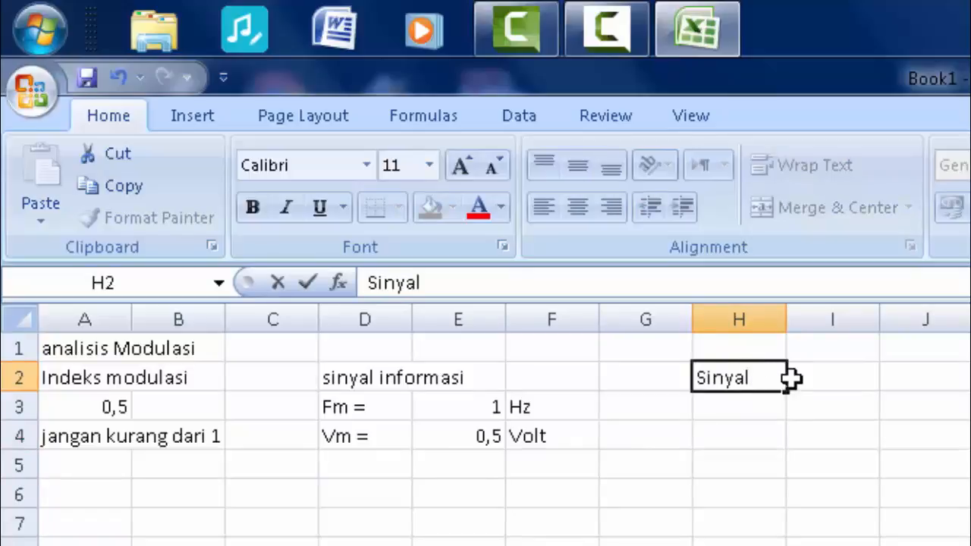
{"action": "type", "text": " Pembawa"}
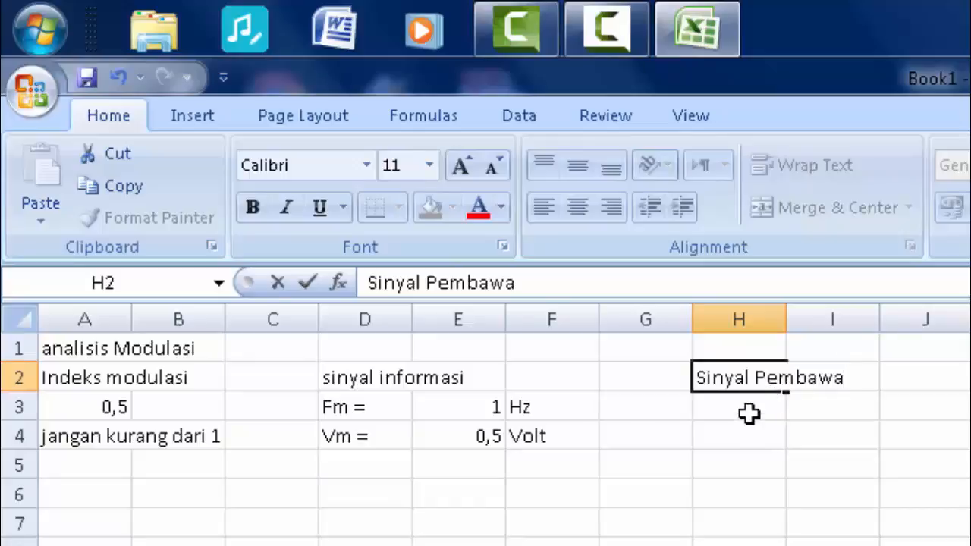
Fill in the carrier signal's frequency in row 3: "Fc =" in H3, 9 in I3 and "Hz" in J3
{"action": "left_click", "coordinate": [749, 410]}
{"action": "type", "text": "Fc"}
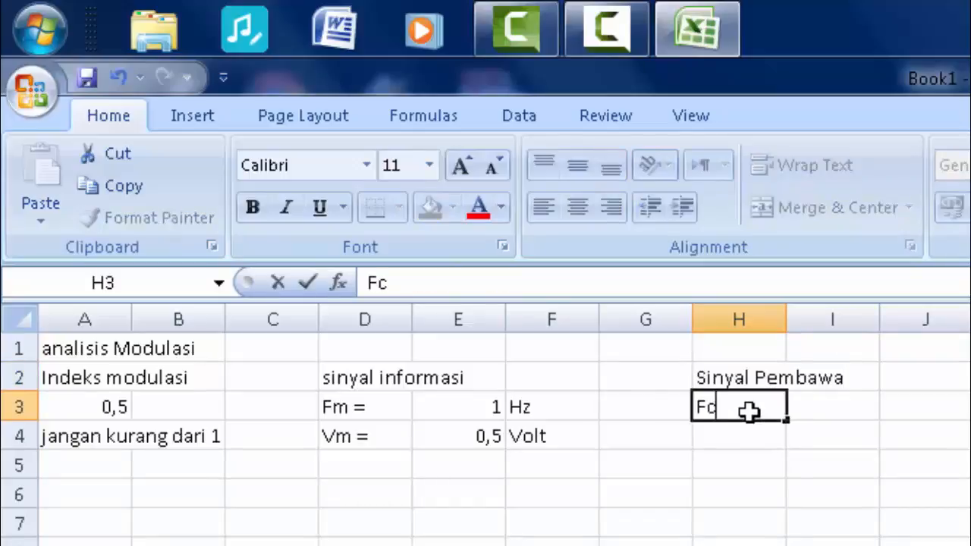
{"action": "type", "text": " ="}
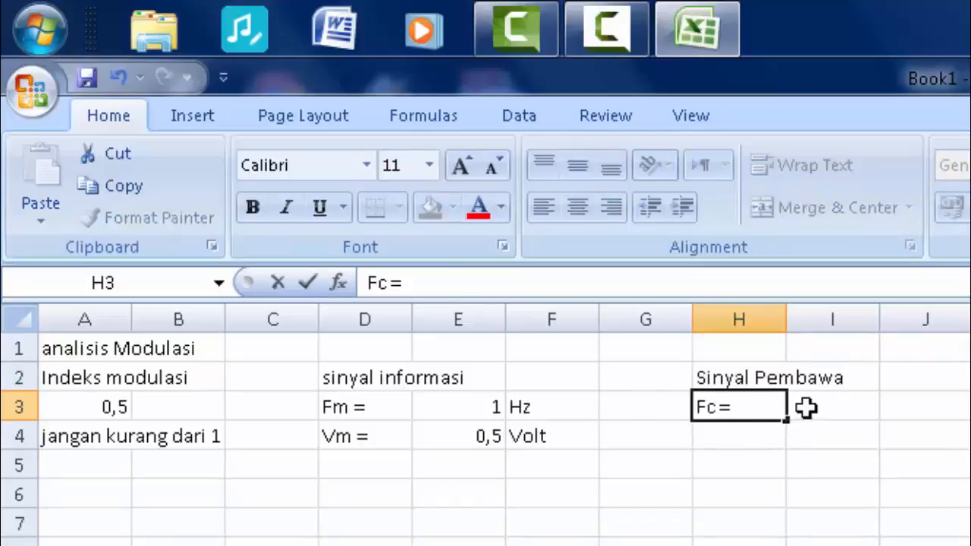
{"action": "left_click", "coordinate": [812, 405]}
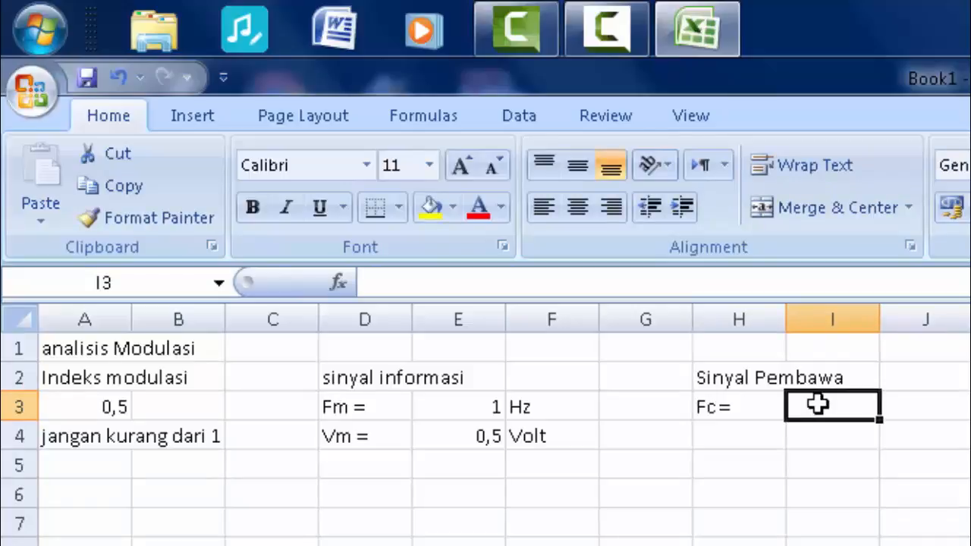
{"action": "type", "text": "9"}
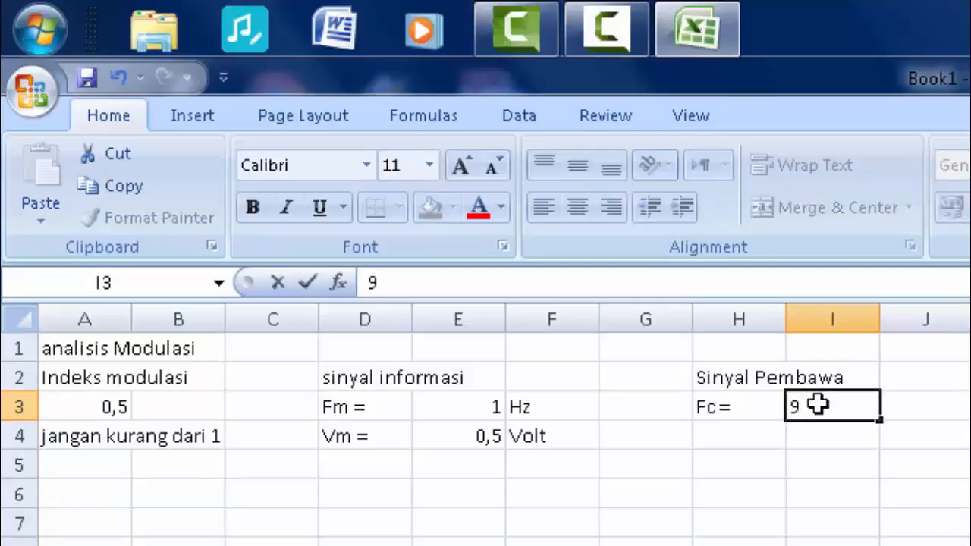
{"action": "left_click", "coordinate": [894, 405]}
{"action": "type", "text": "H"}
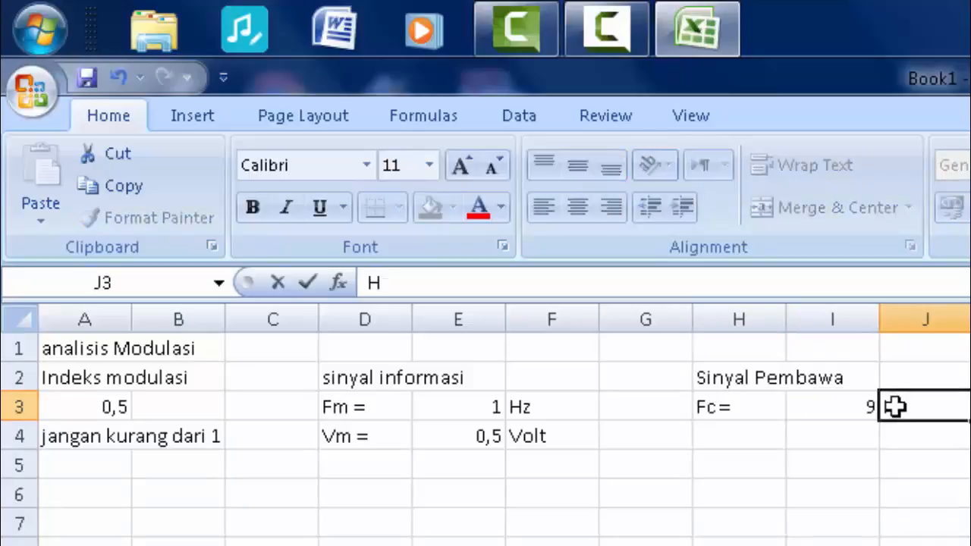
{"action": "type", "text": "z"}
Fill in the carrier signal's amplitude in row 4: "Vc =" in H4, 1 in I4 and "Volt" in J4
{"action": "left_click", "coordinate": [751, 429]}
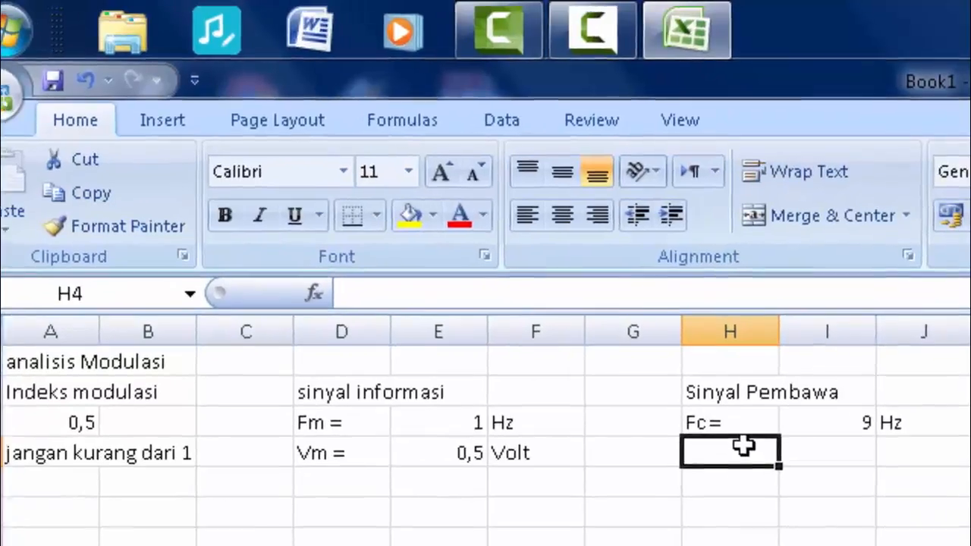
{"action": "type", "text": "Vc "}
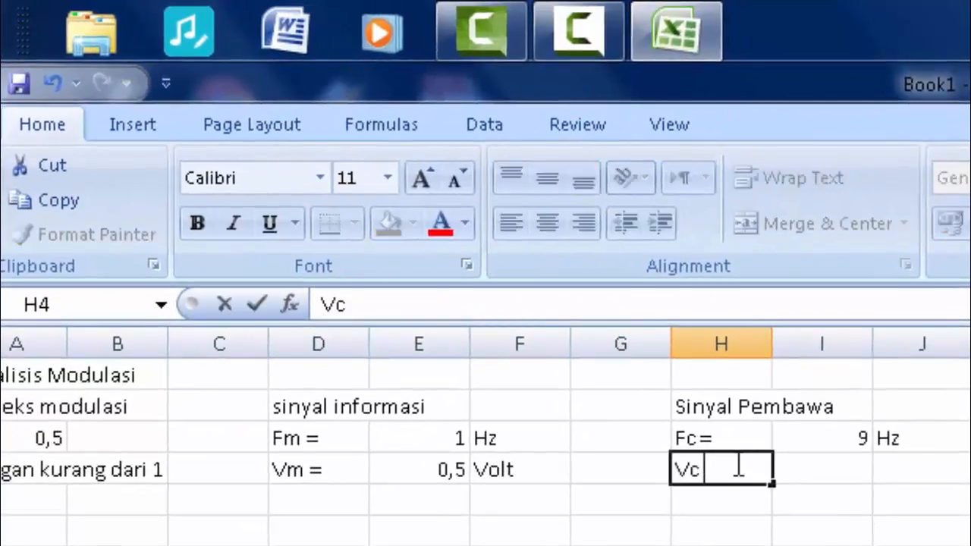
{"action": "type", "text": "="}
{"action": "left_click", "coordinate": [824, 480]}
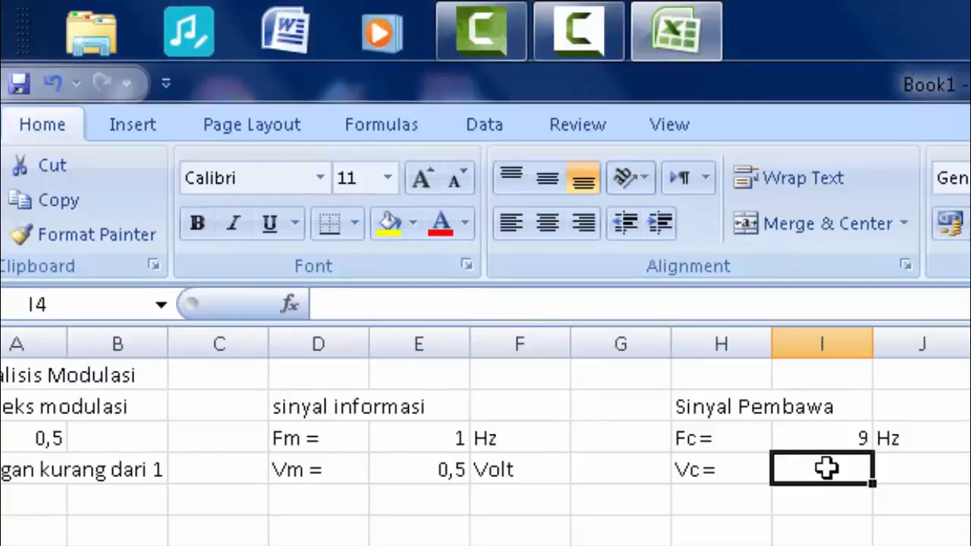
{"action": "type", "text": "1"}
{"action": "left_click", "coordinate": [925, 465]}
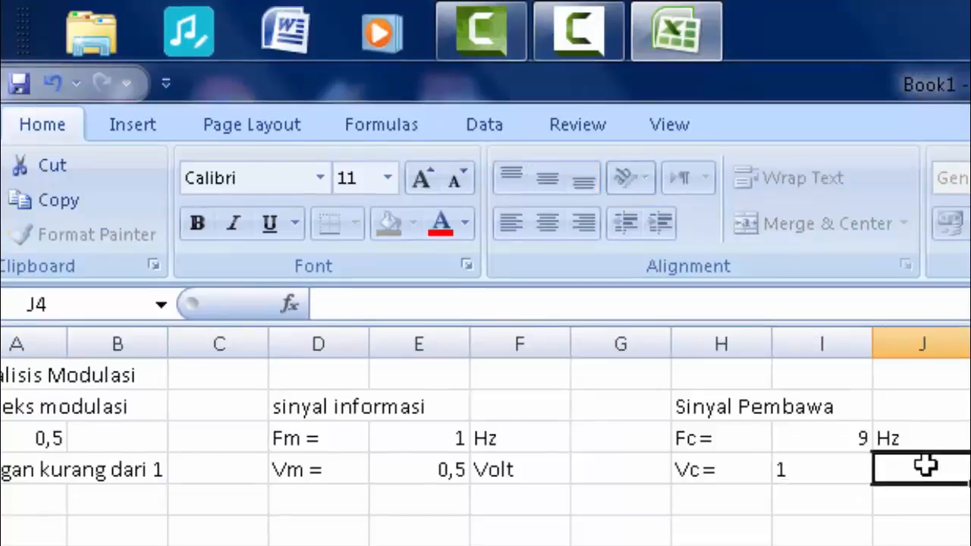
{"action": "type", "text": "Volt"}
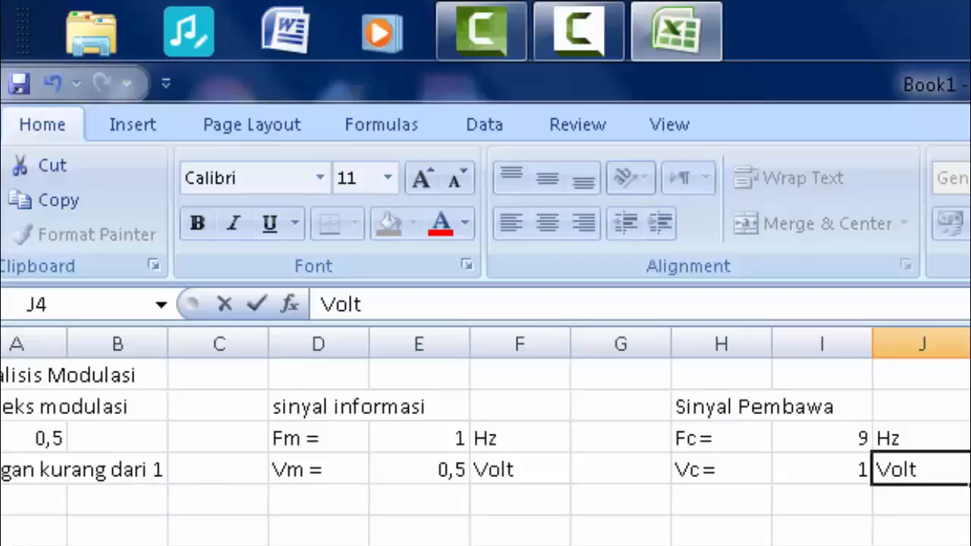
Add the heading "Sinyal Pemodulasi" in cell A7
{"action": "left_click", "coordinate": [30, 545]}
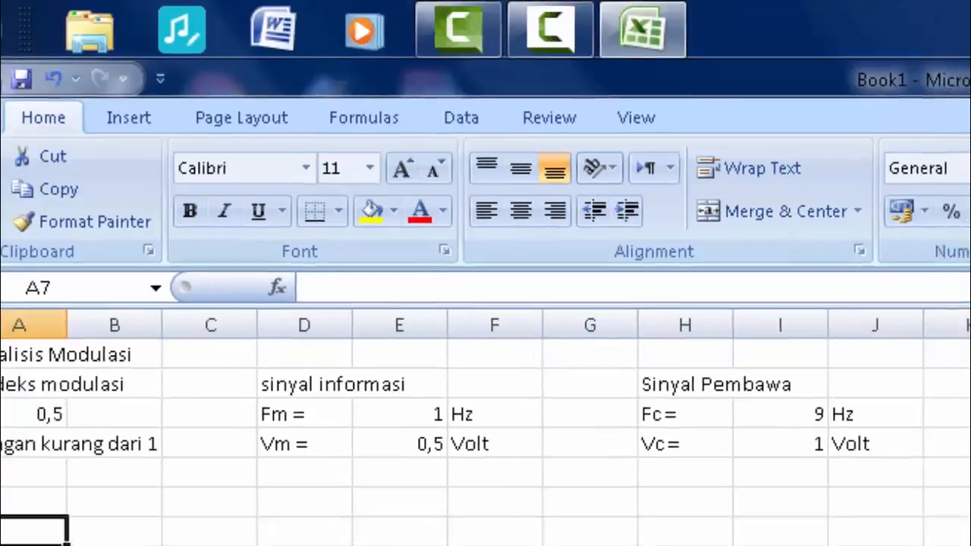
{"action": "type", "text": "Sin"}
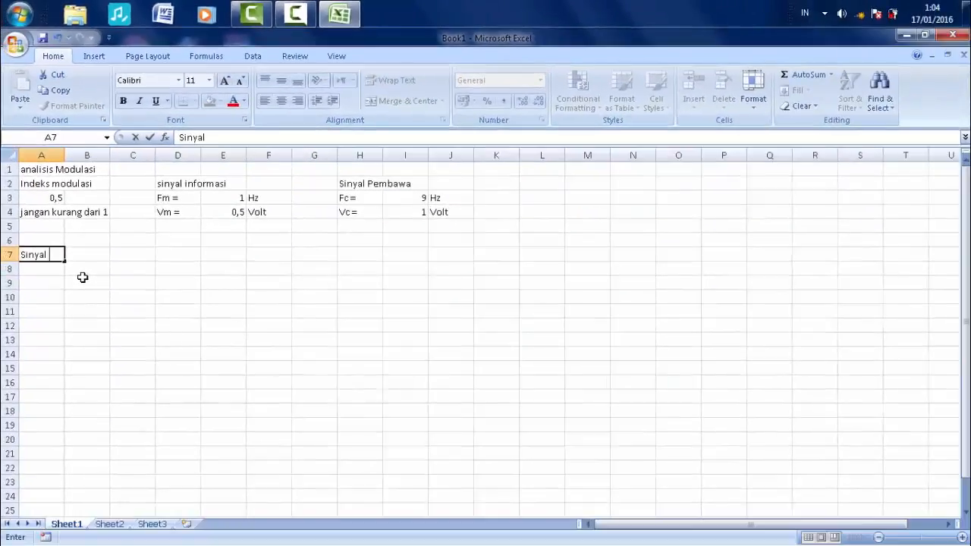
{"action": "type", "text": "yal "}
{"action": "type", "text": "Pemod"}
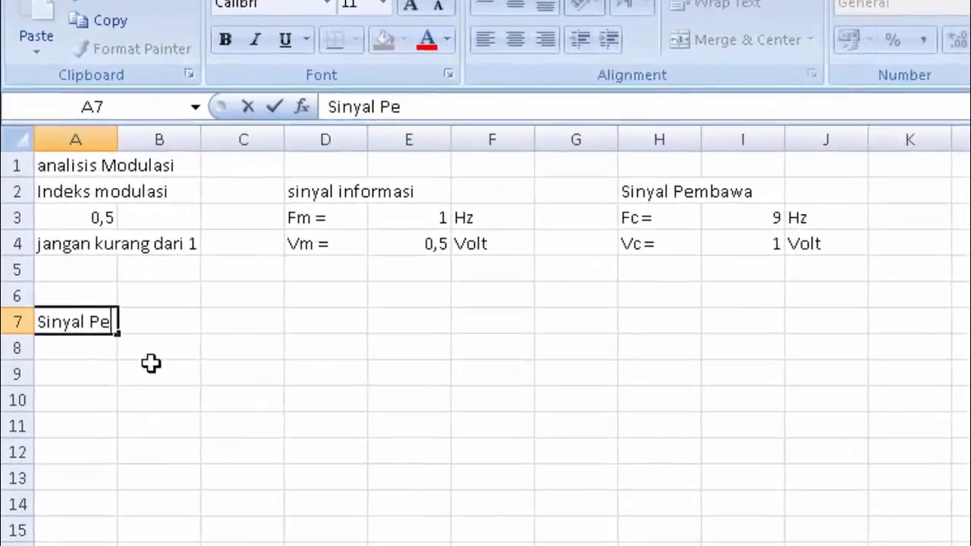
{"action": "type", "text": "ulasi"}
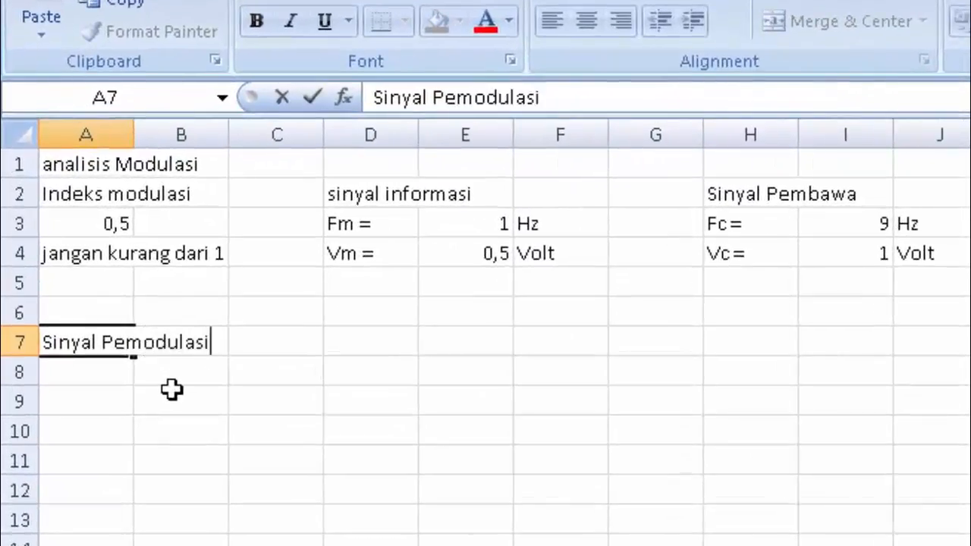
Label the modulating signal's columns with "X" in A8 and "Y" in B8
{"action": "left_click", "coordinate": [97, 367]}
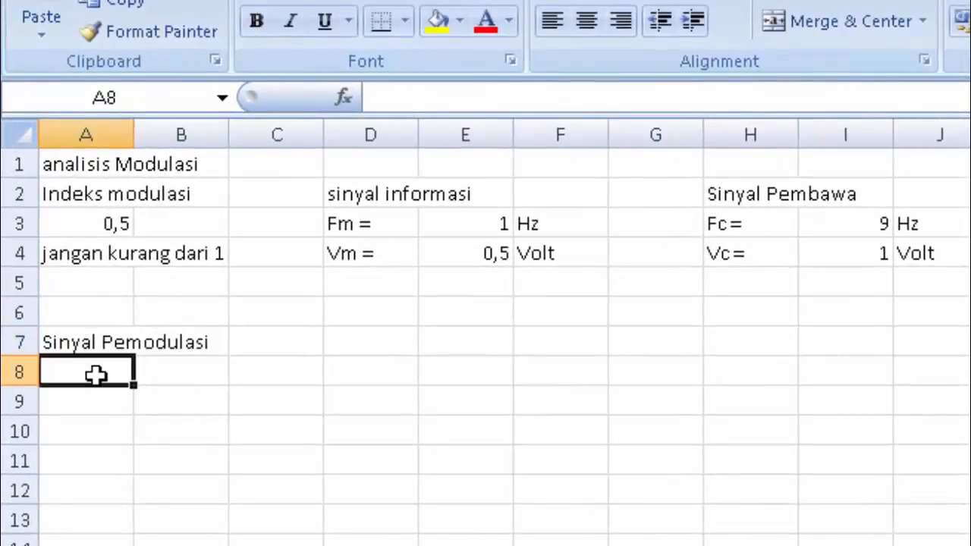
{"action": "type", "text": "X"}
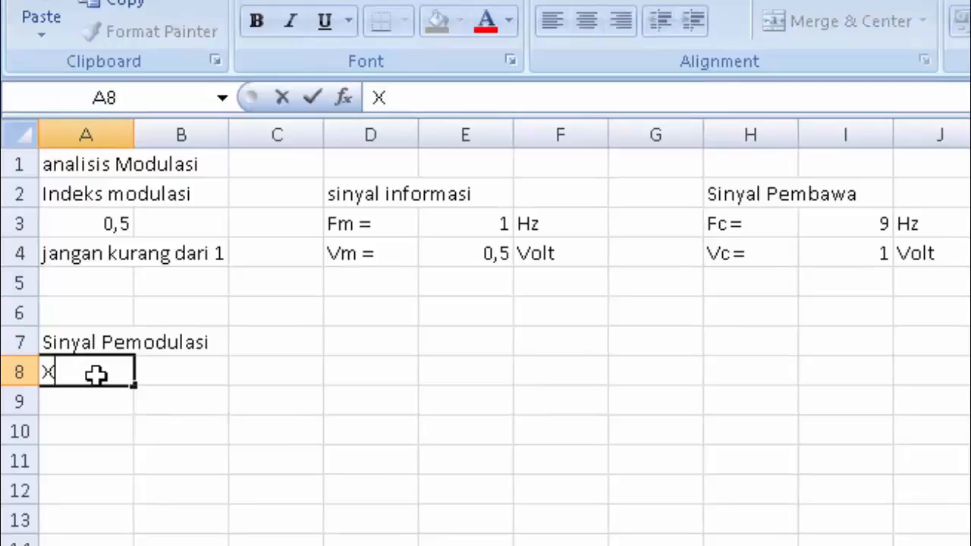
{"action": "left_click", "coordinate": [156, 374]}
{"action": "type", "text": "y"}
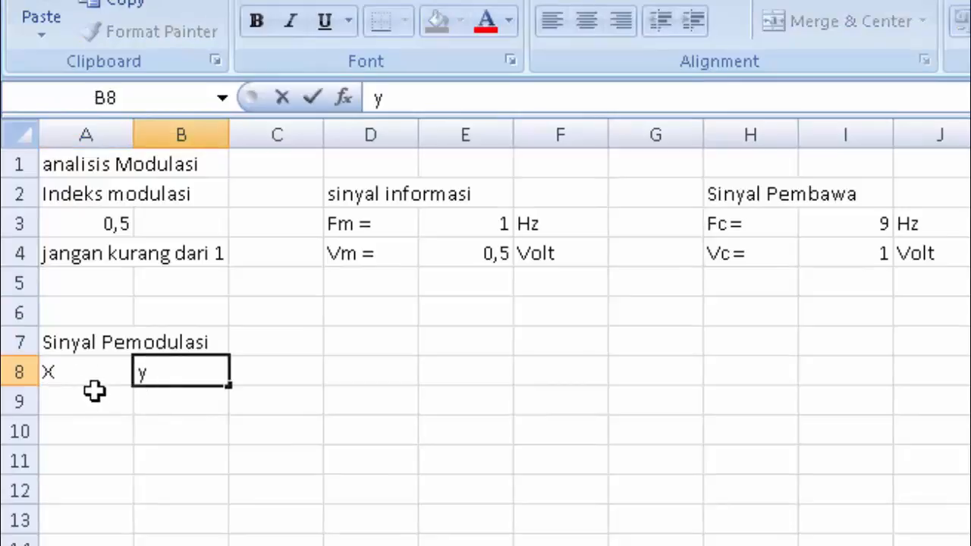
{"action": "key", "text": "BackSpace"}
{"action": "type", "text": "Y"}
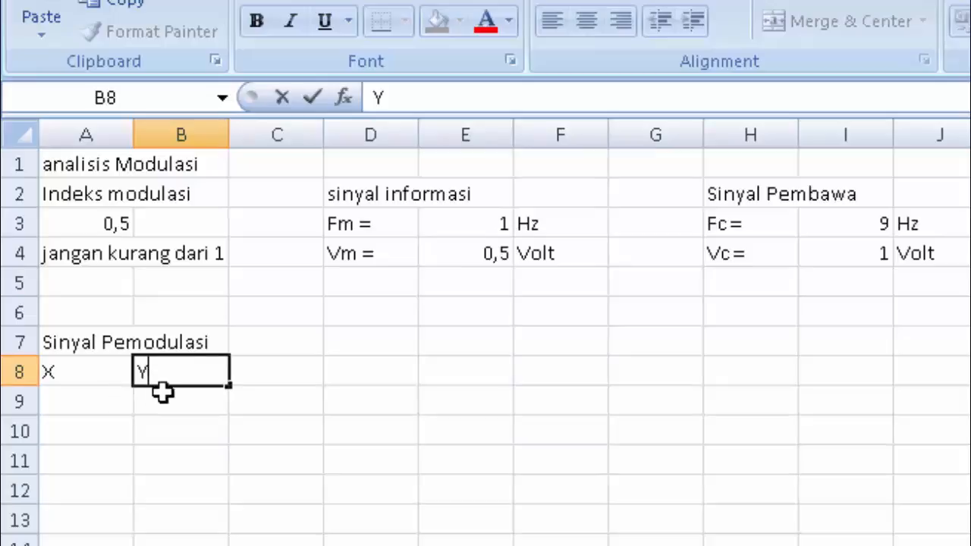
Start the X values with 0 in A9 and the formula =A9+0,1 in A10
{"action": "left_click", "coordinate": [104, 400]}
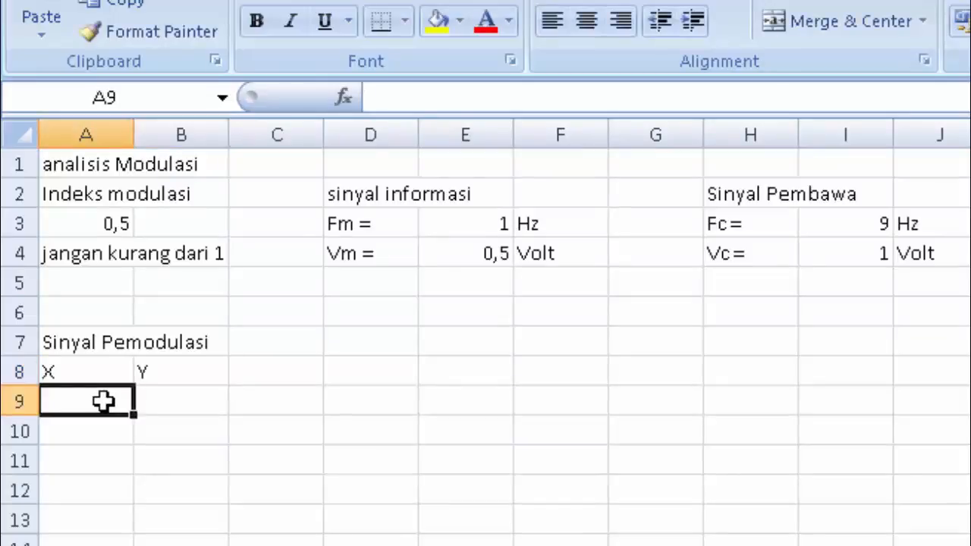
{"action": "type", "text": "0"}
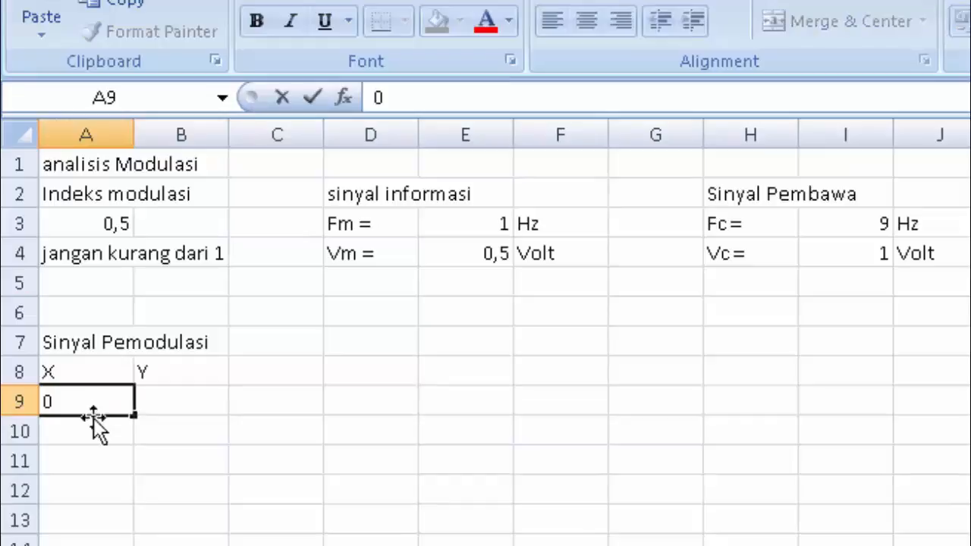
{"action": "left_click", "coordinate": [88, 429]}
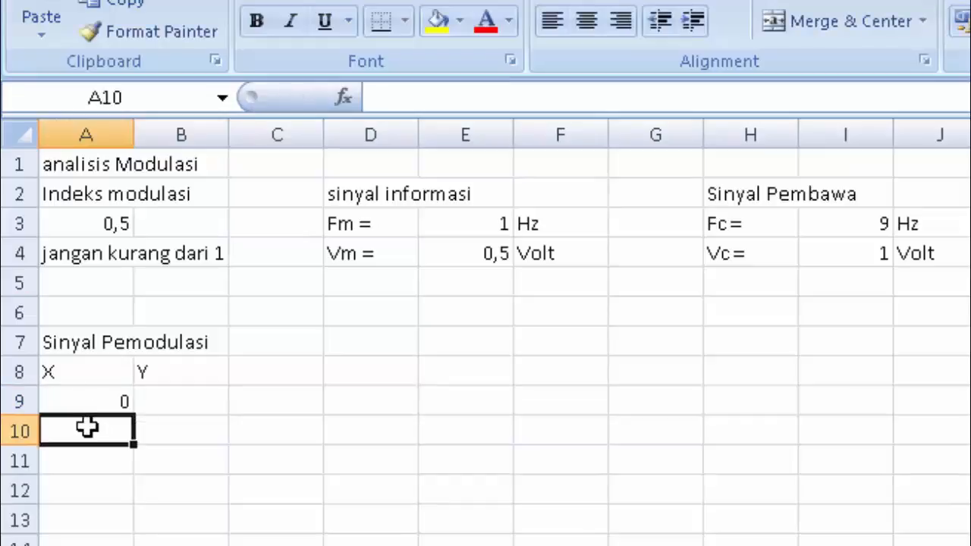
{"action": "type", "text": "="}
{"action": "left_click", "coordinate": [87, 403]}
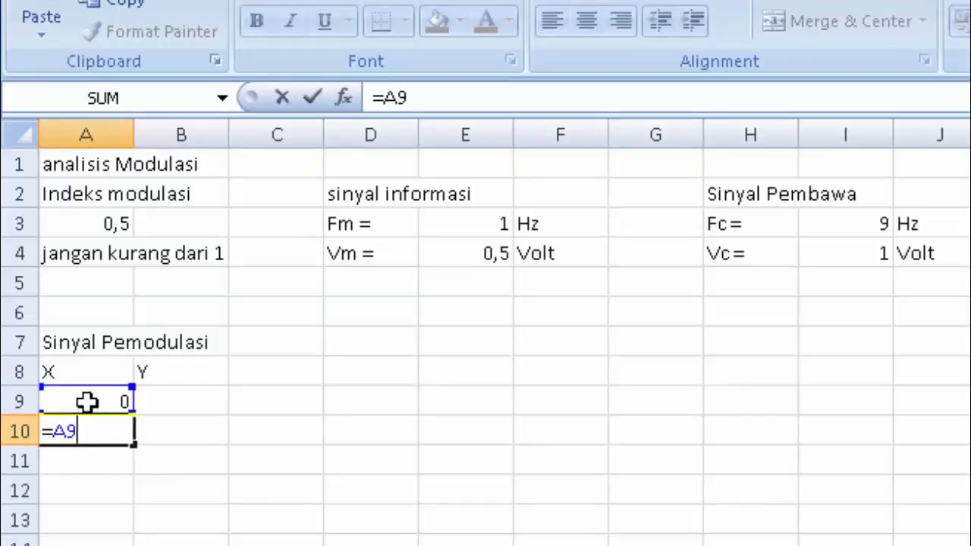
{"action": "type", "text": "+0,1"}
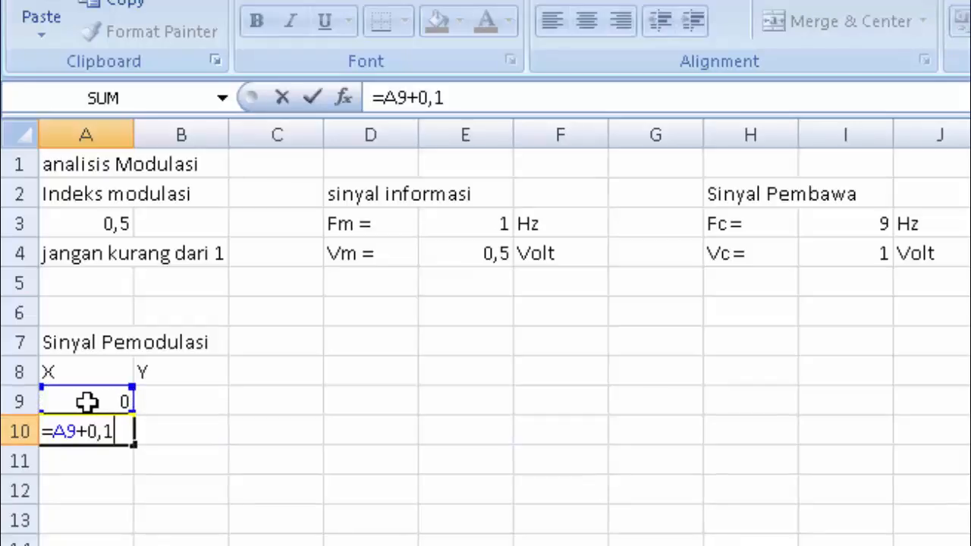
{"action": "left_click", "coordinate": [106, 479]}
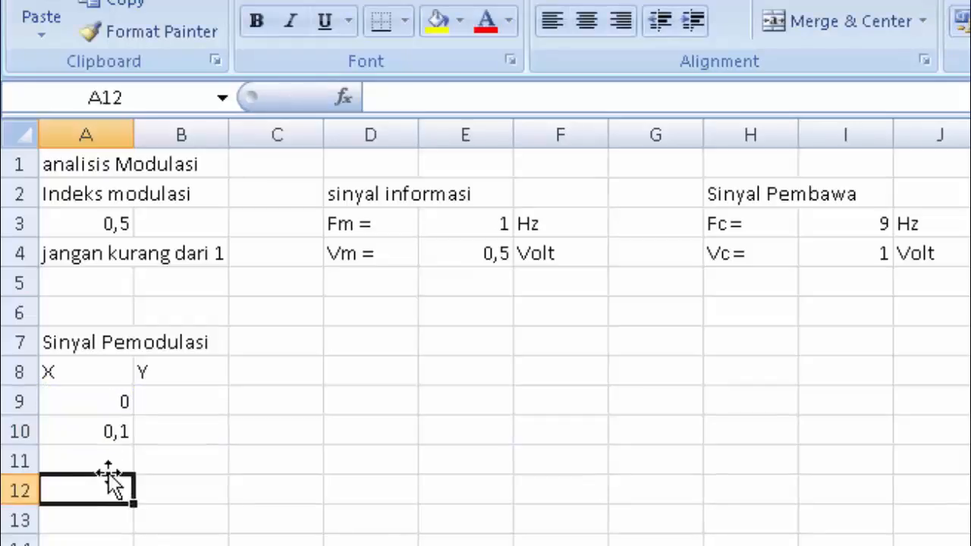
Fill the X formula from A10 down column A to A209, so the series runs to 20
{"action": "left_click", "coordinate": [120, 432]}
{"action": "left_click_drag", "start_coordinate": [134, 445], "coordinate": [59, 537]}
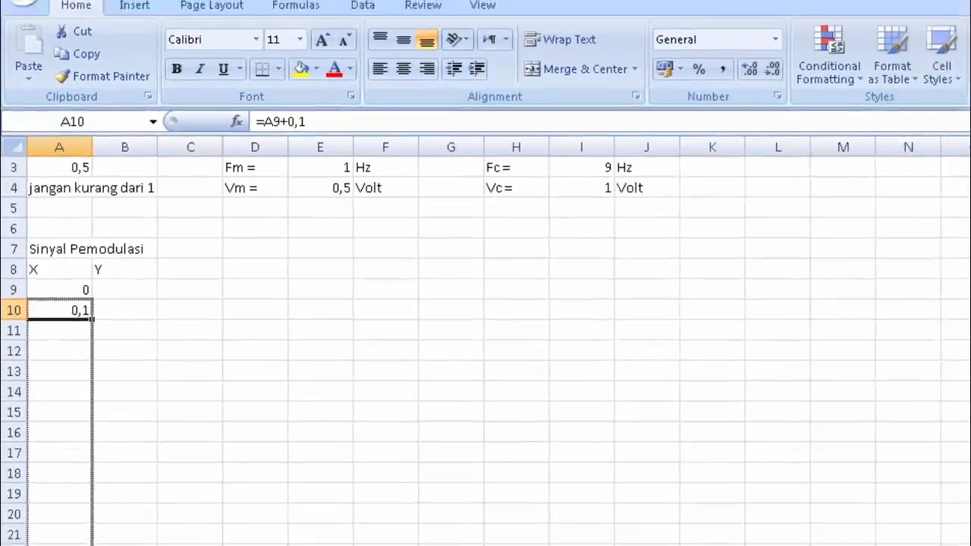
{"action": "left_click_drag", "start_coordinate": [64, 503], "coordinate": [64, 538]}
{"action": "left_click_drag", "start_coordinate": [65, 502], "coordinate": [59, 542]}
{"action": "mouse_move", "coordinate": [67, 502]}
{"action": "left_mouse_down"}
{"action": "mouse_move", "coordinate": [61, 138]}
{"action": "mouse_move", "coordinate": [53, 173]}
{"action": "mouse_move", "coordinate": [65, 137]}
{"action": "mouse_move", "coordinate": [57, 341]}
{"action": "left_mouse_up"}
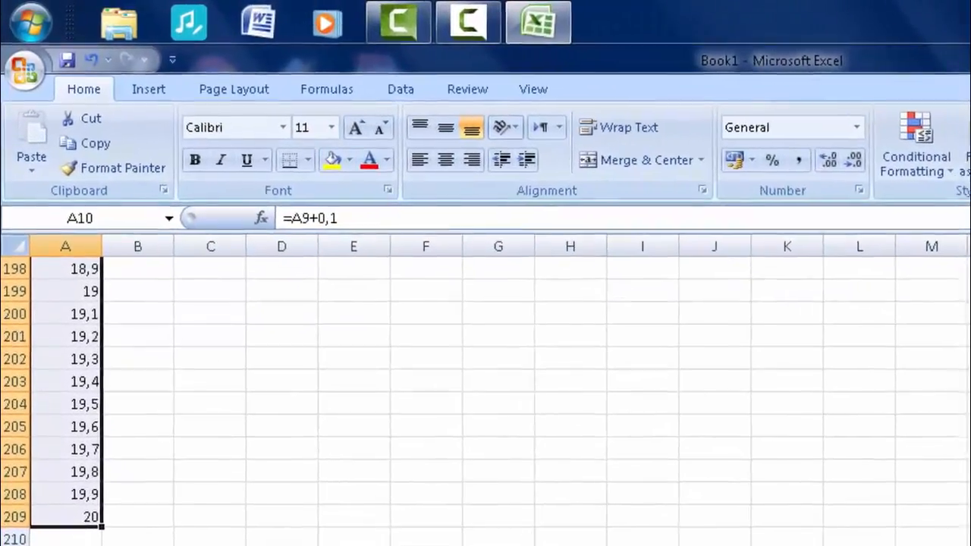
Begin the Y formula in B9 with an absolute reference to the Vm value, multiplied by the next term: =$E$4*
{"action": "scroll", "coordinate": [486, 379], "scroll_direction": "up", "scroll_amount": 20}
{"action": "scroll", "coordinate": [485, 394], "scroll_direction": "up", "scroll_amount": 20}
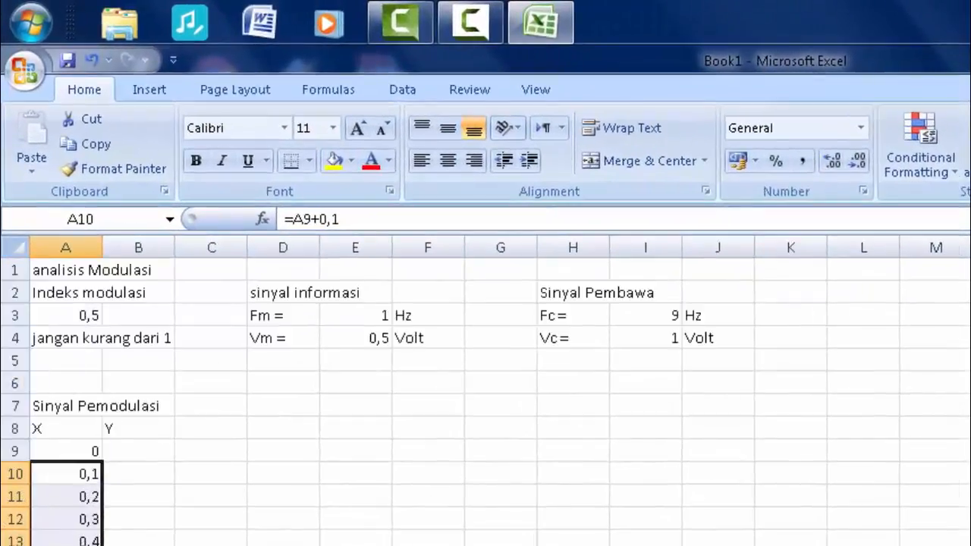
{"action": "left_click", "coordinate": [156, 451]}
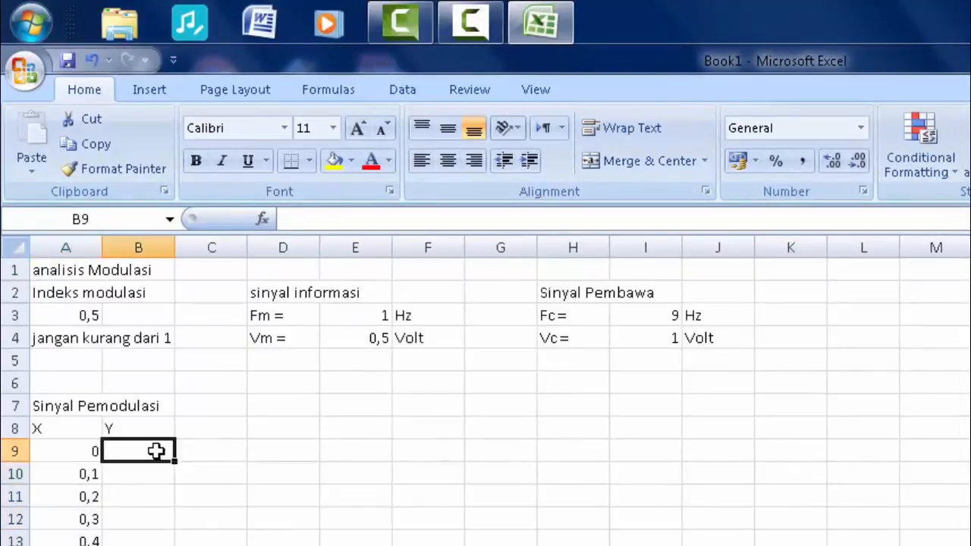
{"action": "type", "text": "="}
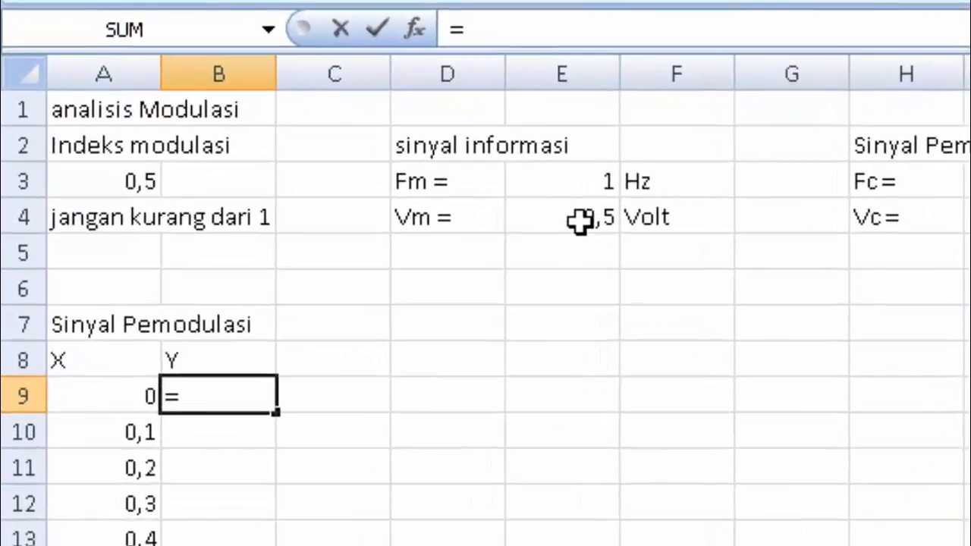
{"action": "left_click", "coordinate": [580, 220]}
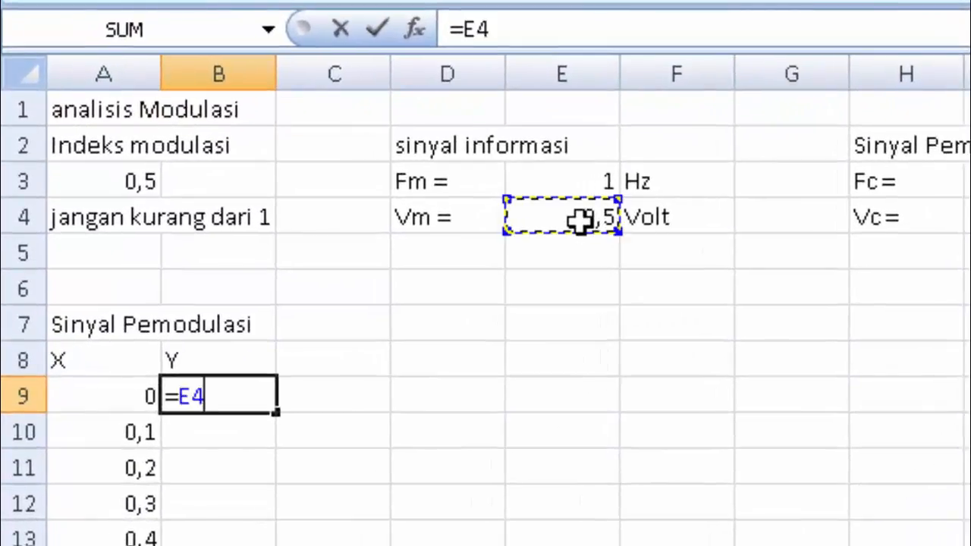
{"action": "left_click", "coordinate": [182, 401]}
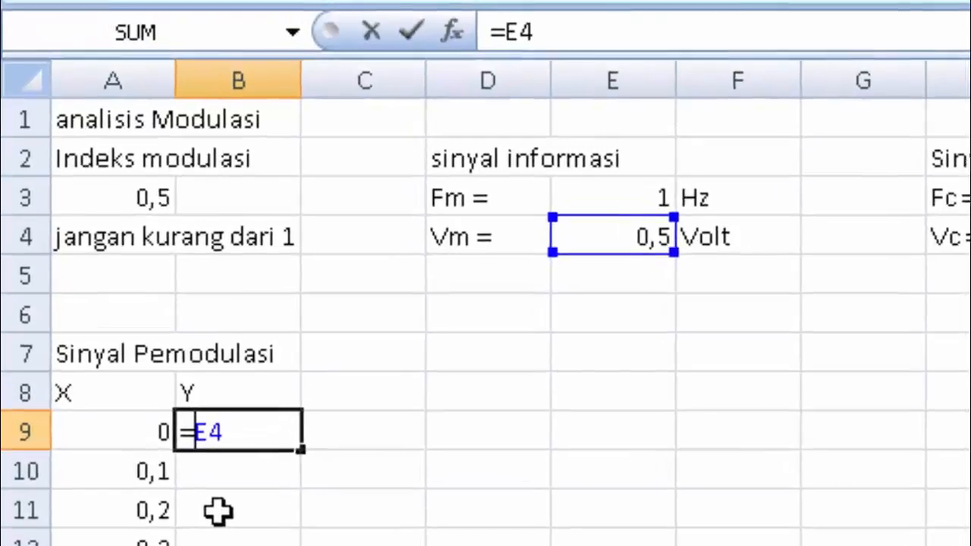
{"action": "type", "text": "$"}
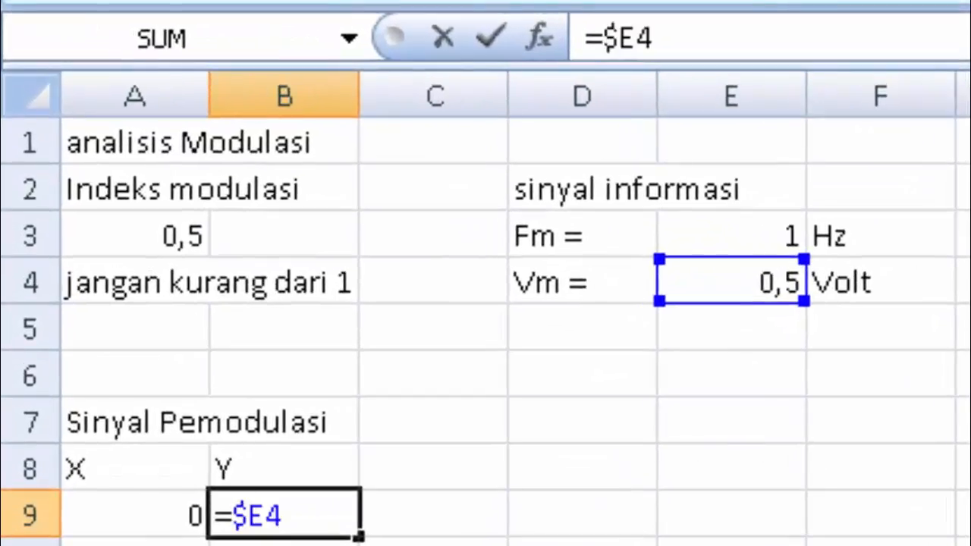
{"action": "left_click", "coordinate": [269, 533]}
{"action": "type", "text": "$"}
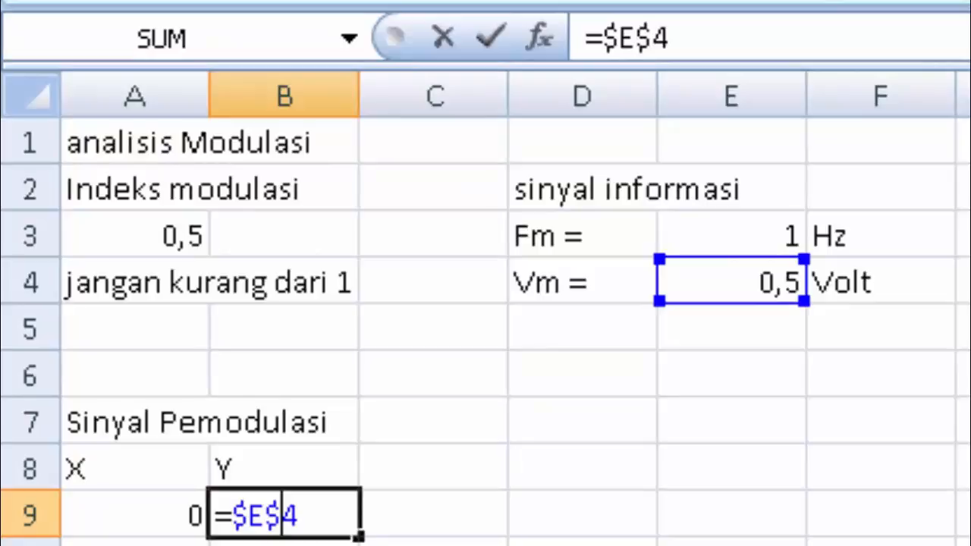
{"action": "left_click", "coordinate": [334, 510]}
{"action": "type", "text": "*"}
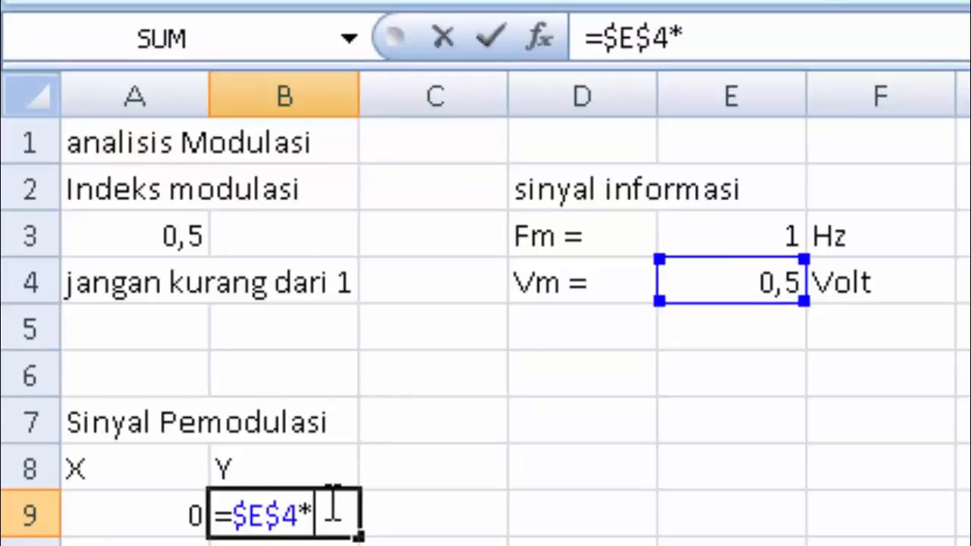
Complete the B9 formula with the sine term using an absolute Fm reference, so it reads =$E$4*(SIN(A9*(3,14)*$E$3))
{"action": "type", "text": "(si"}
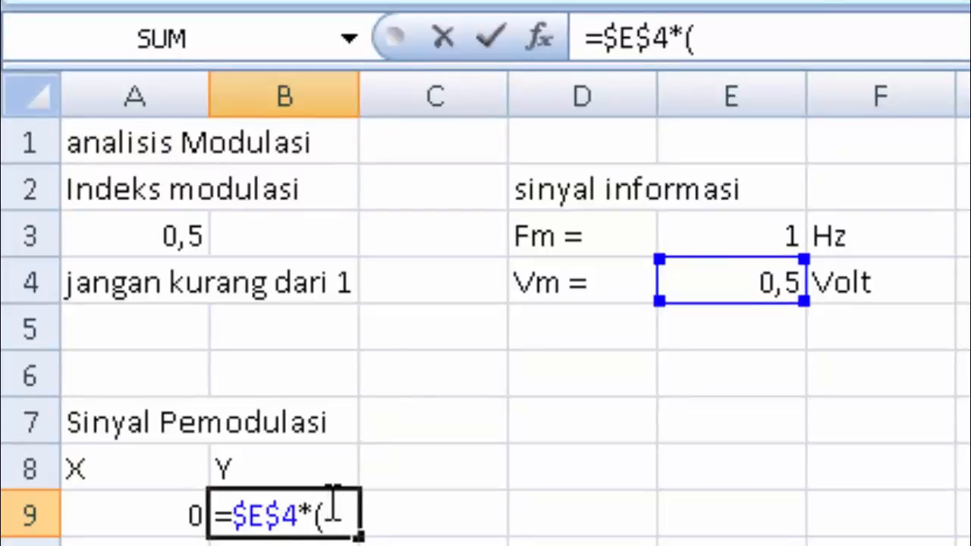
{"action": "type", "text": "n"}
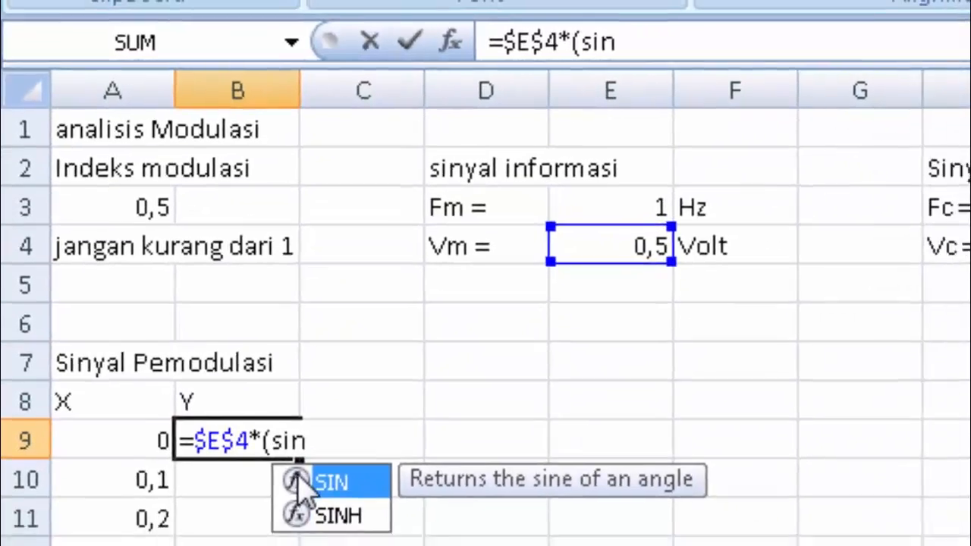
{"action": "double_click", "coordinate": [338, 543]}
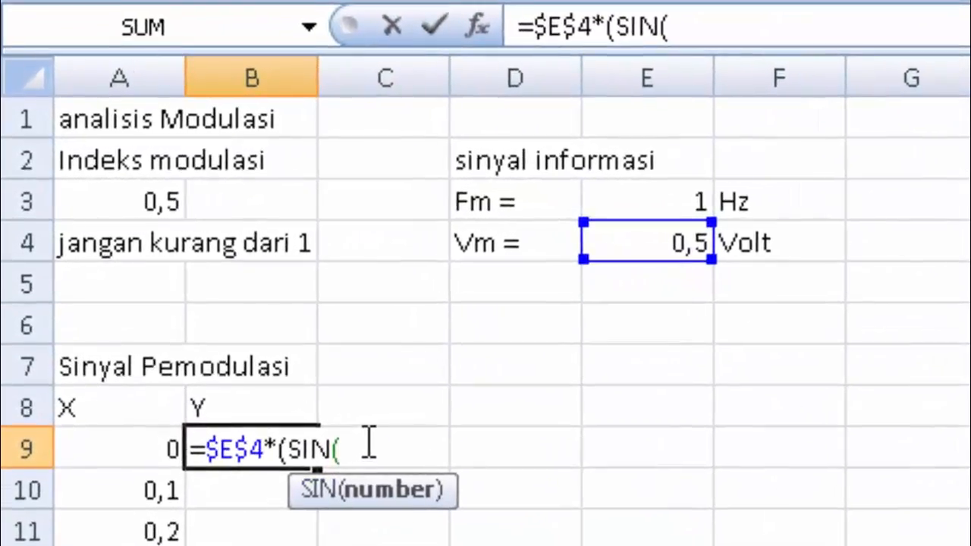
{"action": "left_click", "coordinate": [90, 446]}
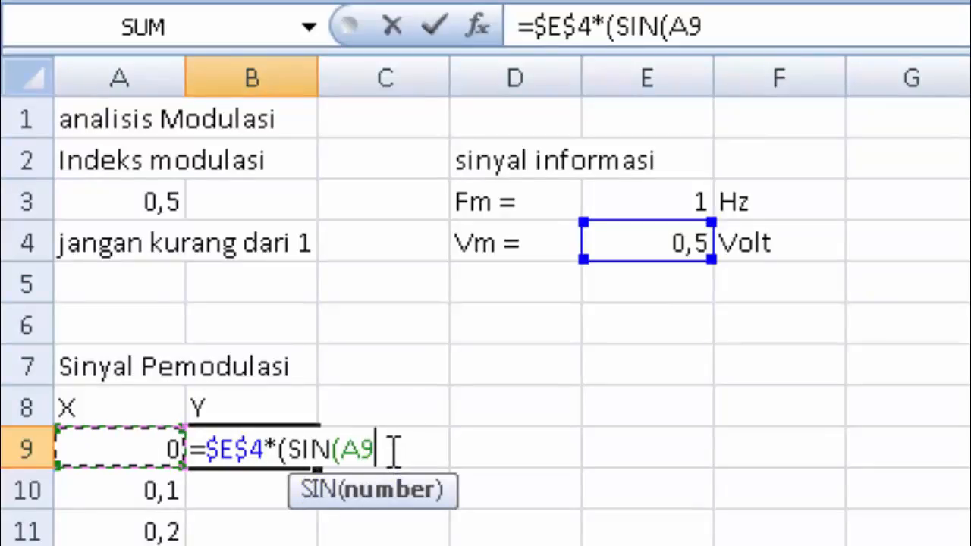
{"action": "type", "text": "*"}
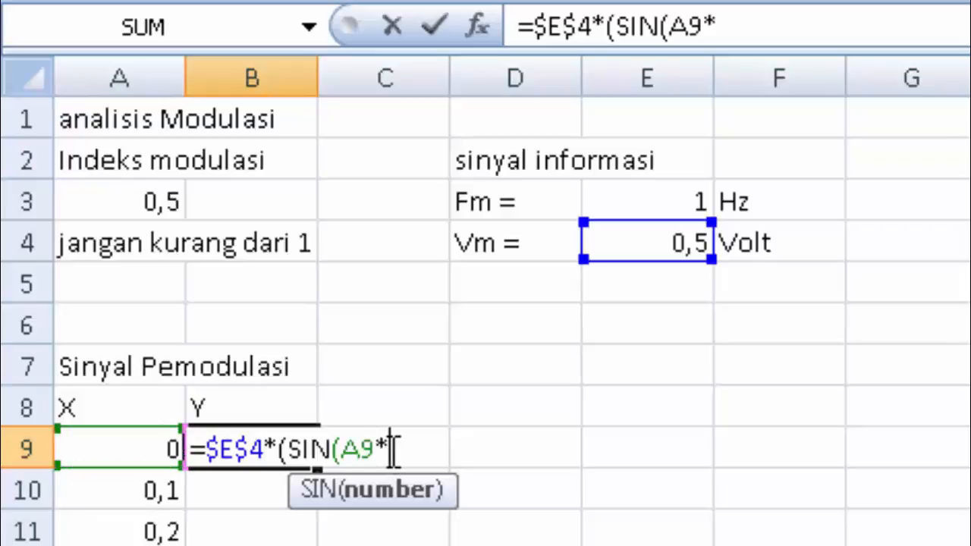
{"action": "type", "text": "3"}
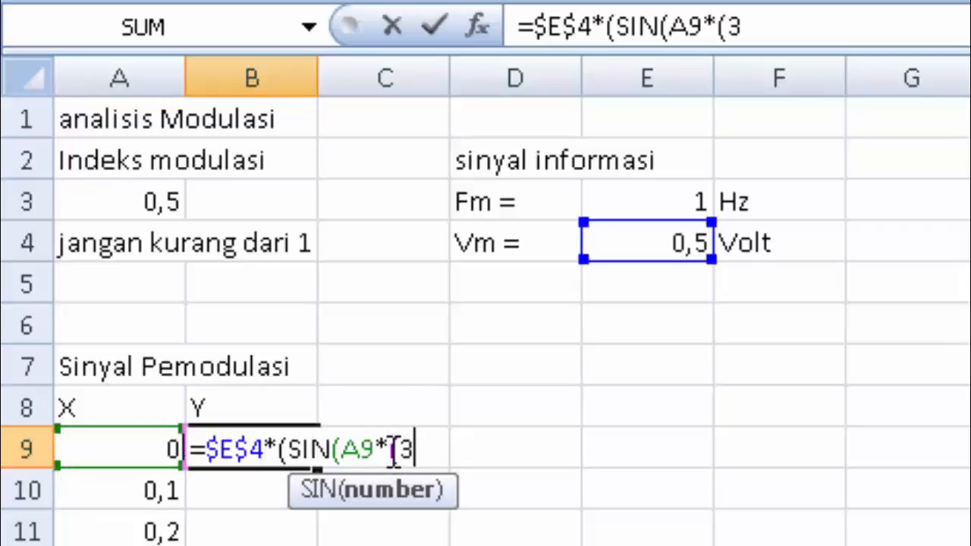
{"action": "type", "text": ",14"}
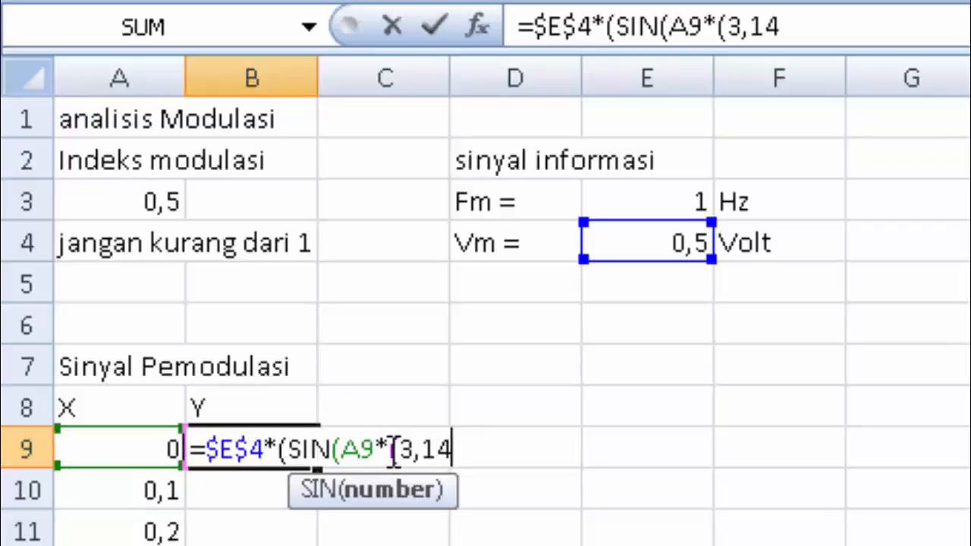
{"action": "type", "text": ")"}
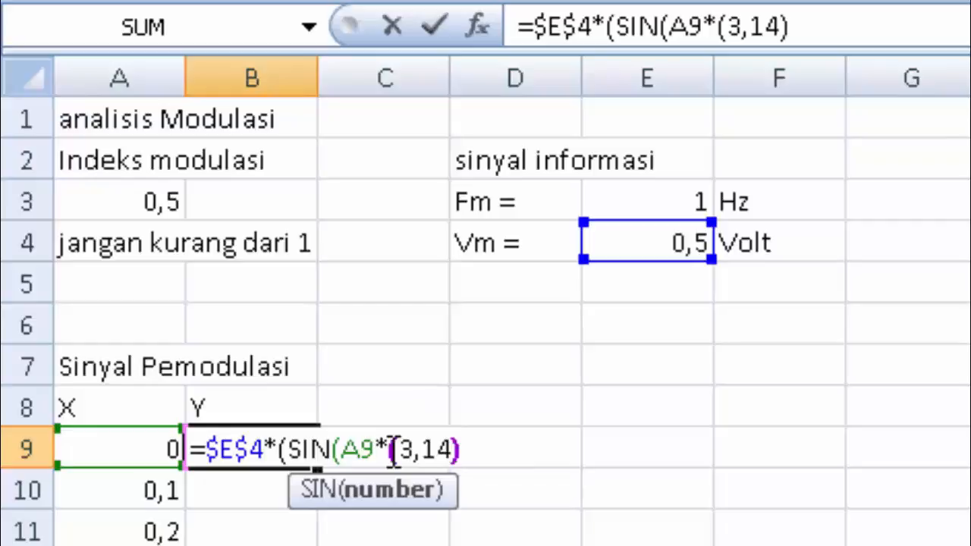
{"action": "type", "text": "*"}
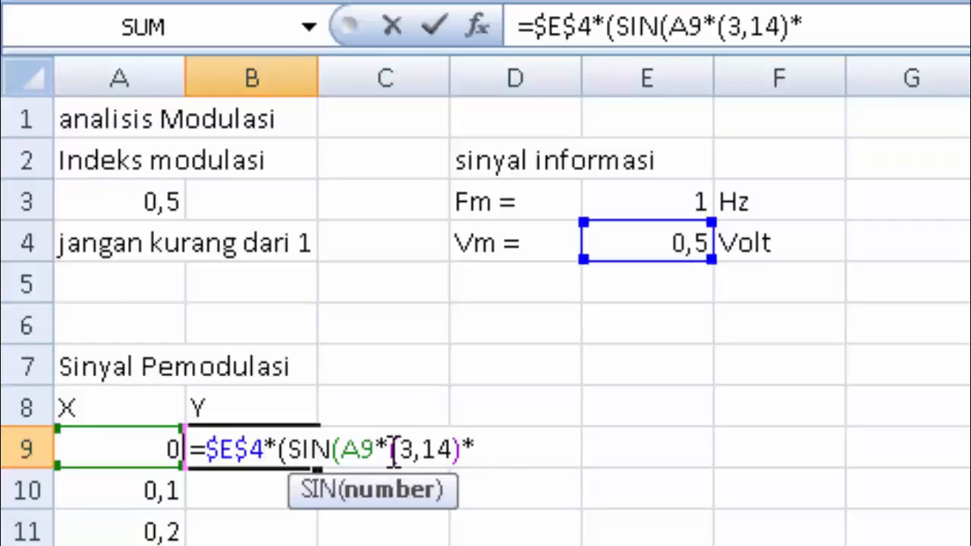
{"action": "left_click", "coordinate": [624, 200]}
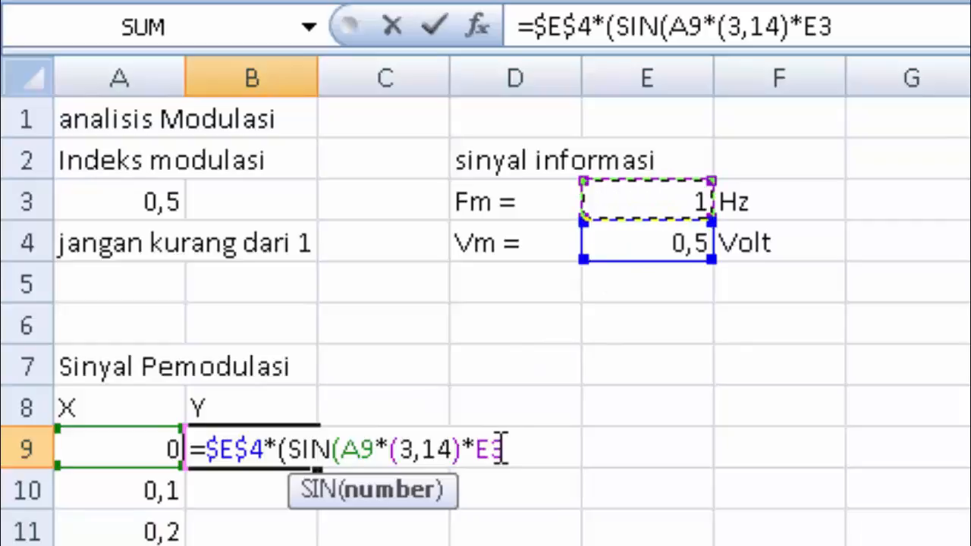
{"action": "left_click", "coordinate": [476, 449]}
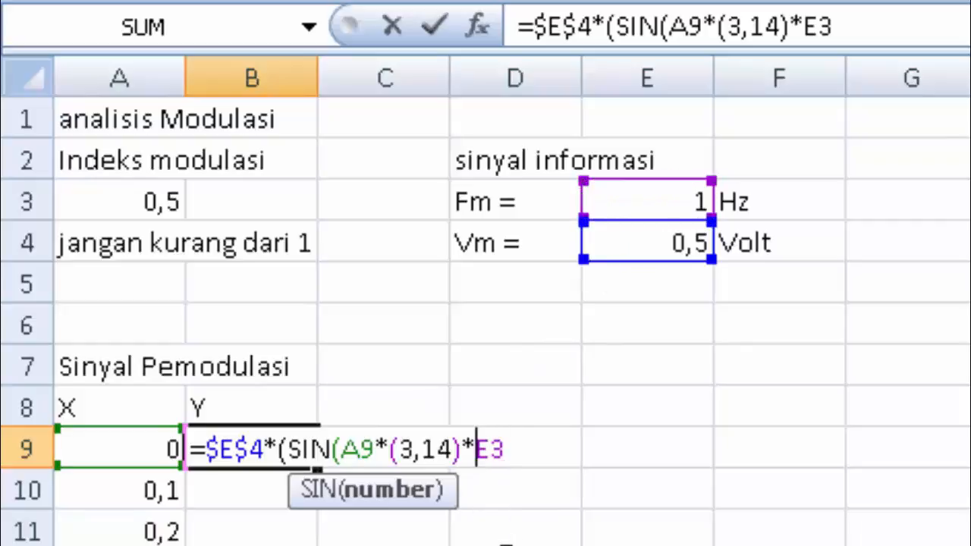
{"action": "type", "text": "$E"}
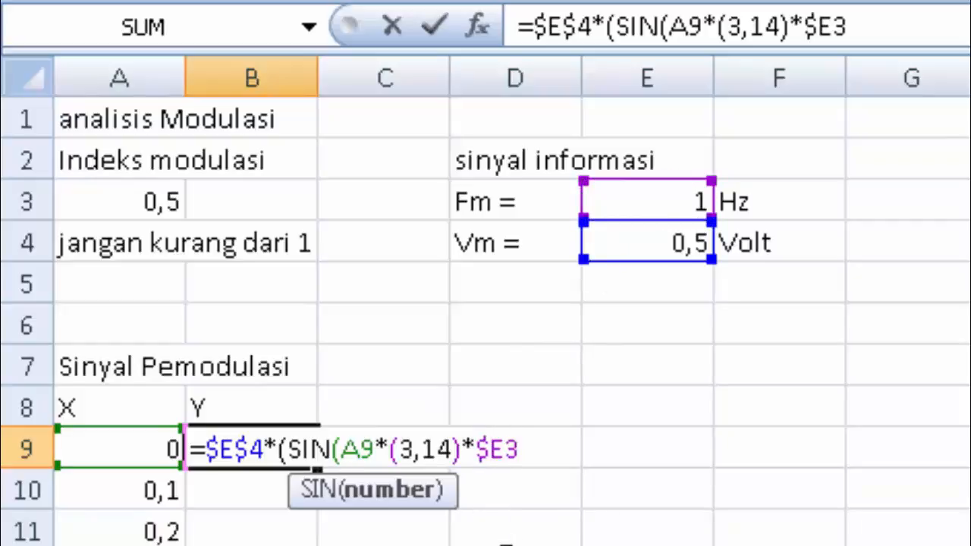
{"action": "type", "text": "$3"}
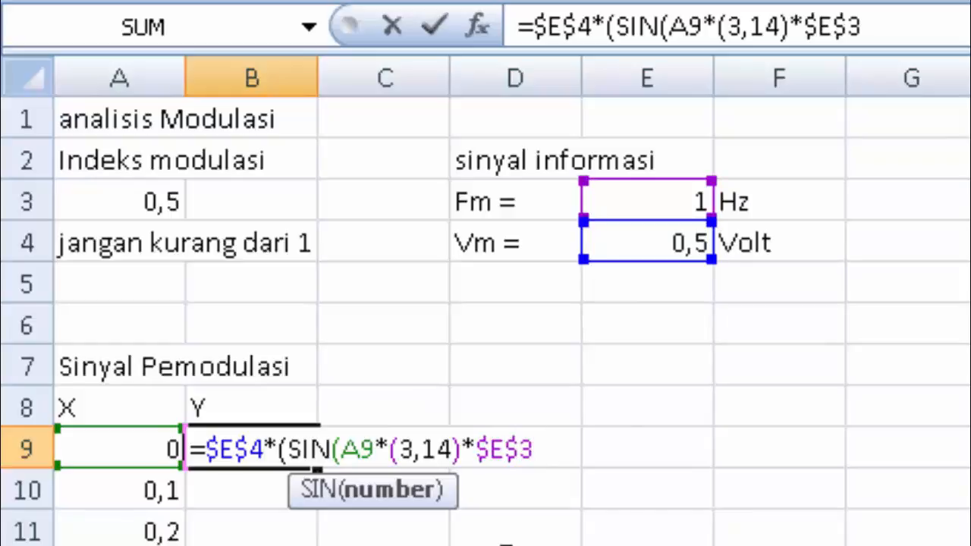
{"action": "type", "text": "))"}
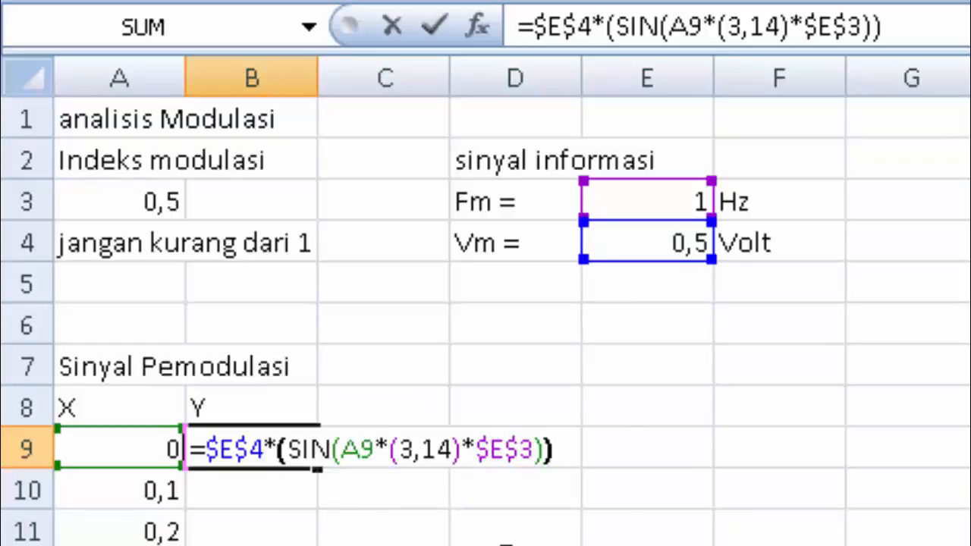
{"action": "key", "text": "Return"}
Fill the Y formula from B9 down column B to B209, alongside the X values
{"action": "left_click", "coordinate": [258, 457]}
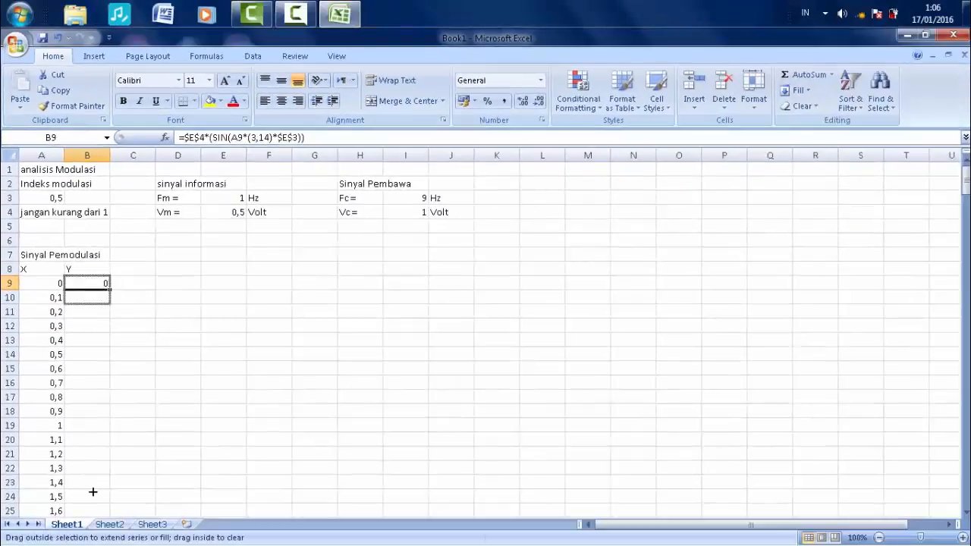
{"action": "left_click_drag", "start_coordinate": [283, 437], "coordinate": [84, 505]}
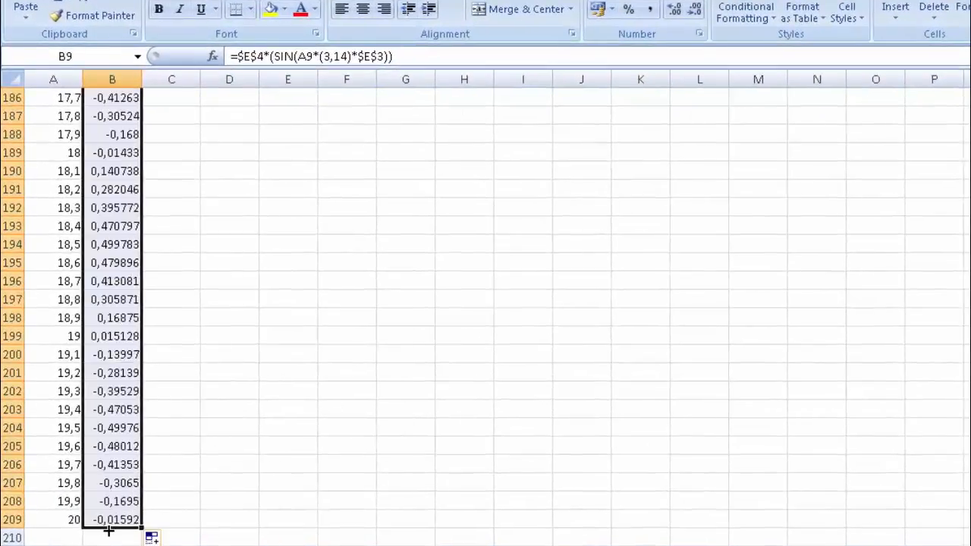
Add the heading "Sinyal Pembawa" in D7 and label its columns "X" in D8 and "y" in E8
{"action": "key", "text": "ctrl+Up"}
{"action": "key", "text": "ctrl+Up"}
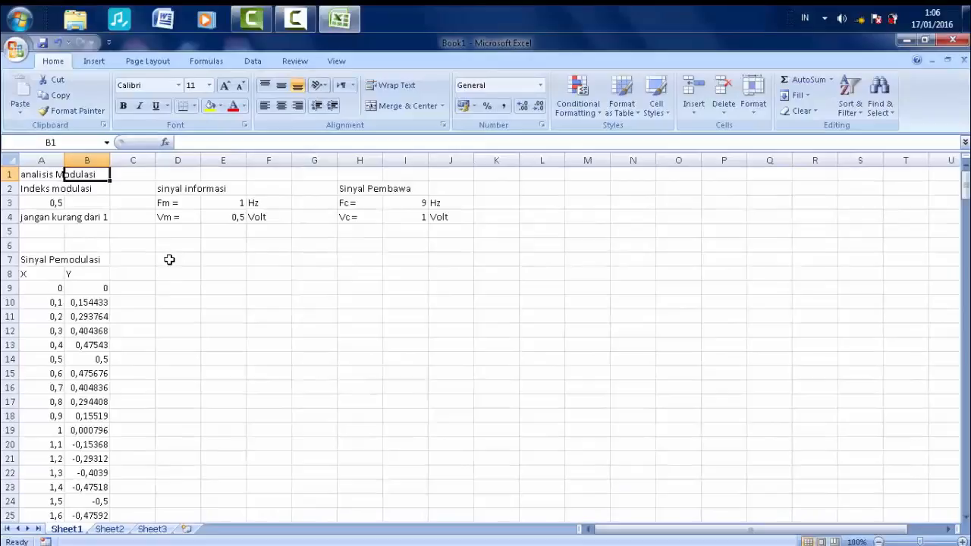
{"action": "left_click", "coordinate": [221, 181]}
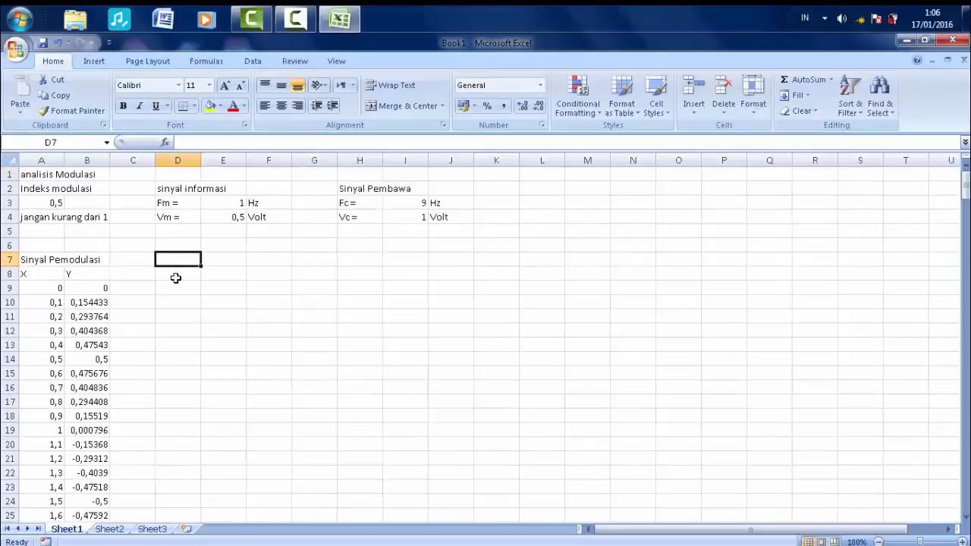
{"action": "type", "text": "Sinya"}
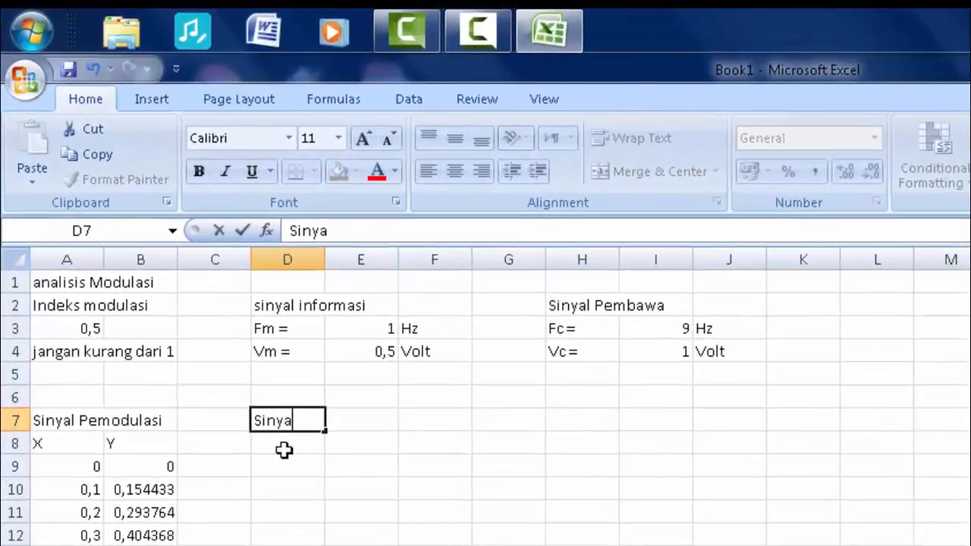
{"action": "type", "text": "l Pembawa"}
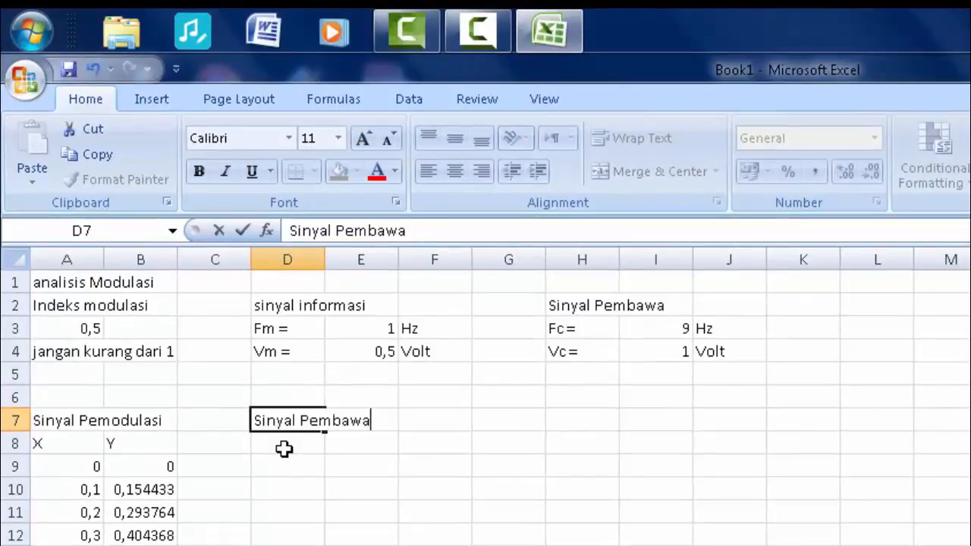
{"action": "left_click", "coordinate": [283, 449]}
{"action": "type", "text": "X"}
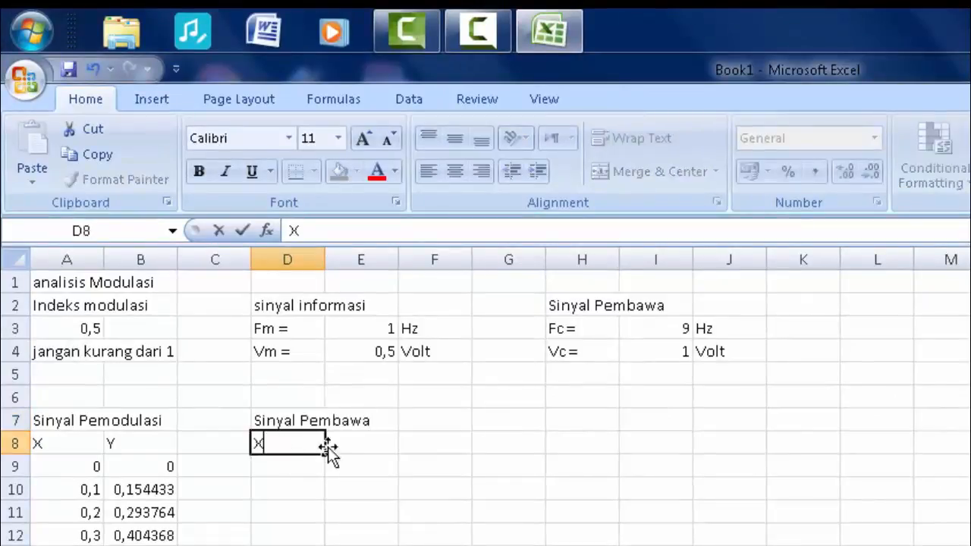
{"action": "left_click", "coordinate": [344, 443]}
{"action": "type", "text": "y"}
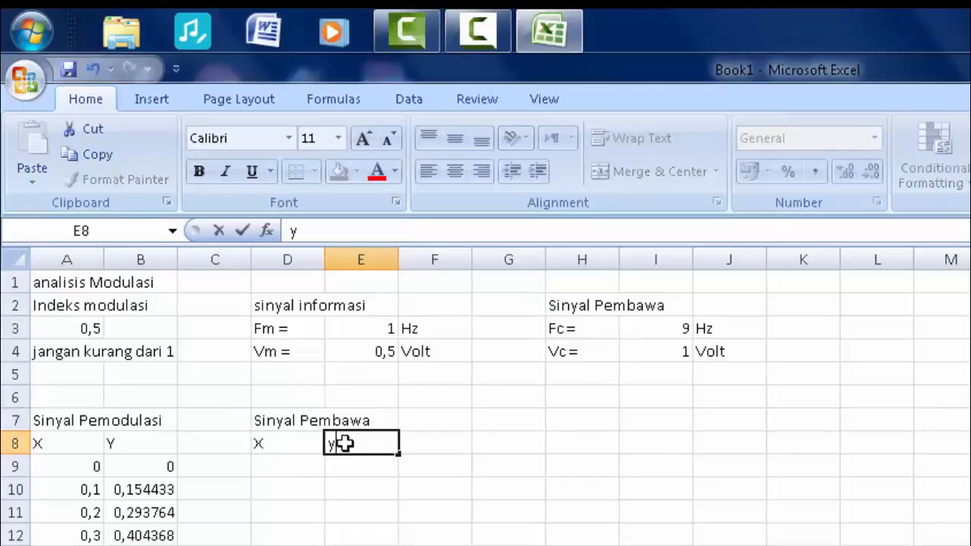
Start the carrier signal's X column with 0 in D9 and the formula =D9+0,1 in D10
{"action": "left_click", "coordinate": [280, 479]}
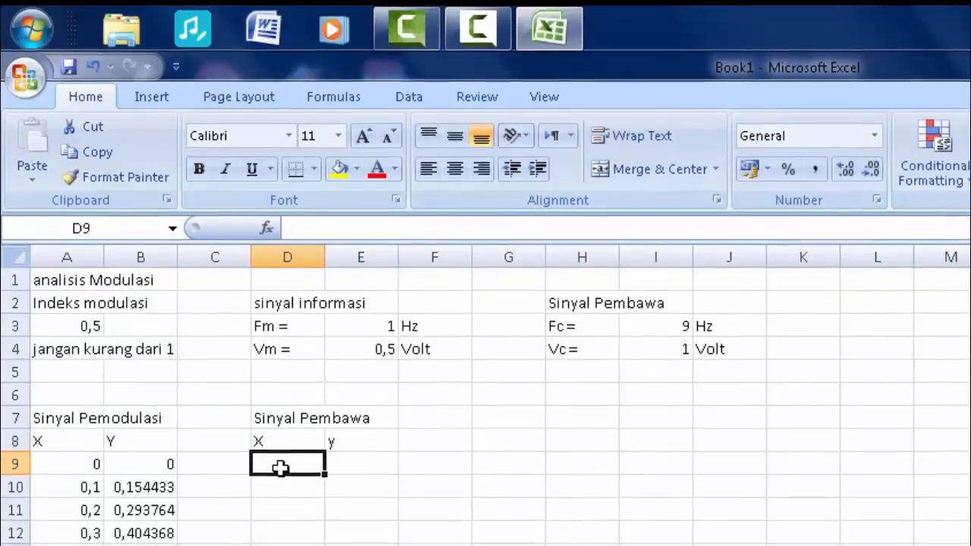
{"action": "type", "text": "0"}
{"action": "left_click", "coordinate": [278, 493]}
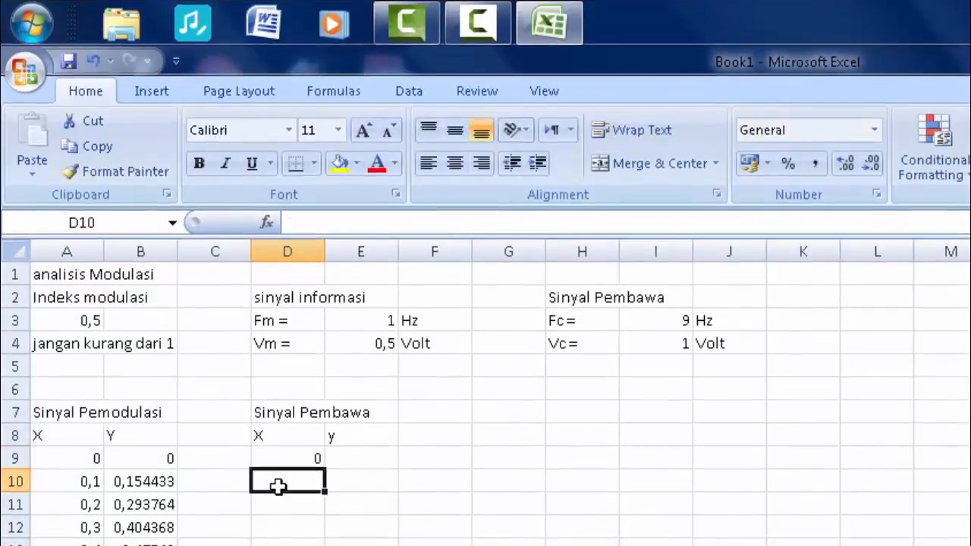
{"action": "type", "text": "="}
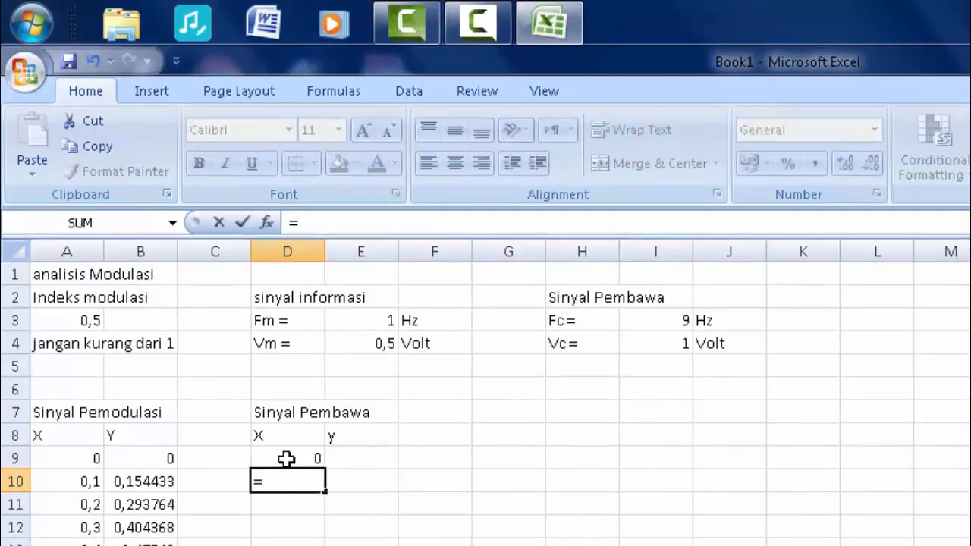
{"action": "left_click", "coordinate": [286, 459]}
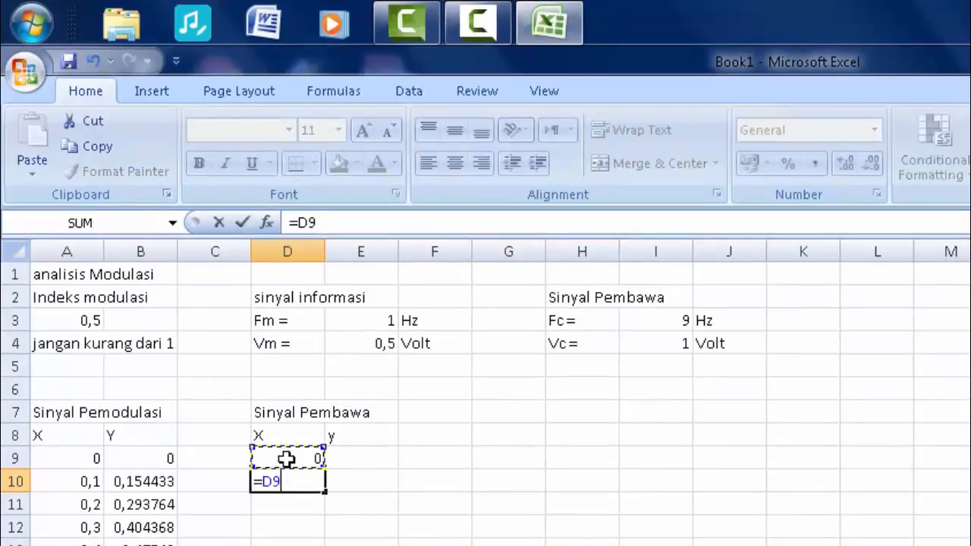
{"action": "type", "text": "+"}
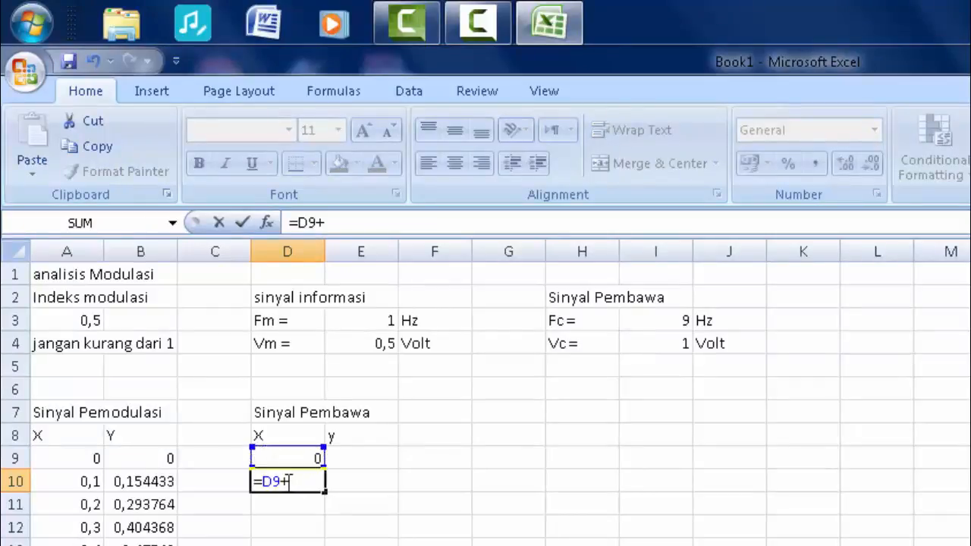
{"action": "type", "text": "0,1"}
{"action": "key", "text": "Return"}
Fill the X formula from D10 down column D to D209, matching the extent of the modulating signal's table
{"action": "left_click", "coordinate": [292, 488]}
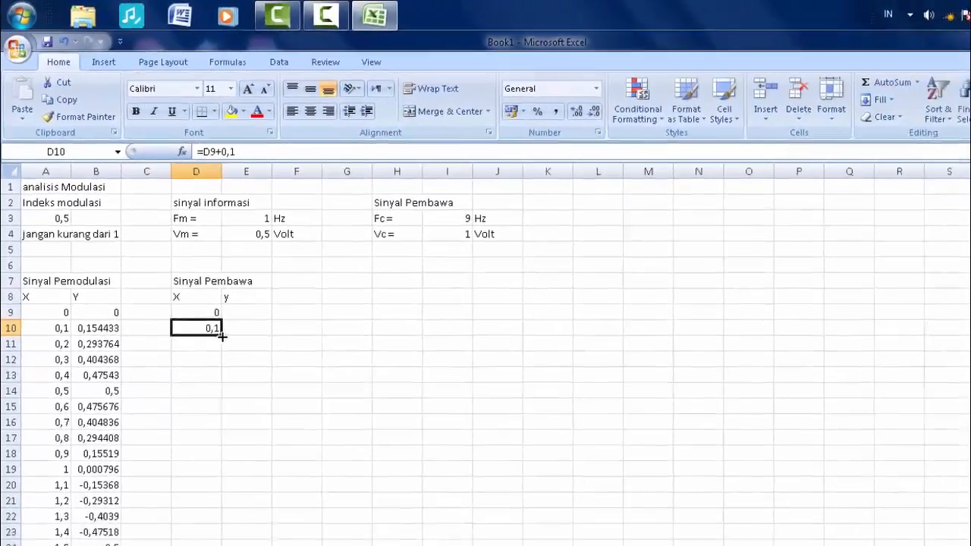
{"action": "left_click_drag", "start_coordinate": [325, 491], "coordinate": [322, 545]}
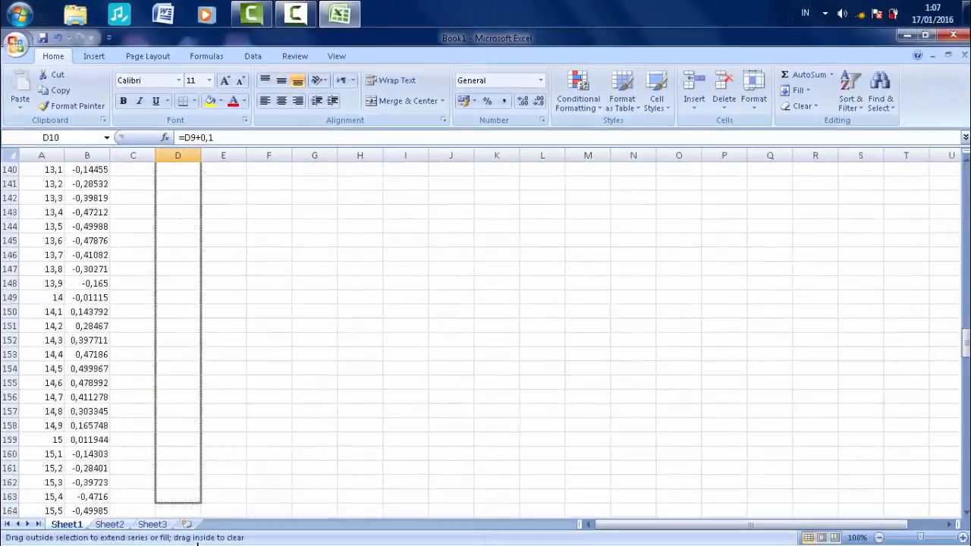
{"action": "left_click_drag", "start_coordinate": [197, 543], "coordinate": [168, 285]}
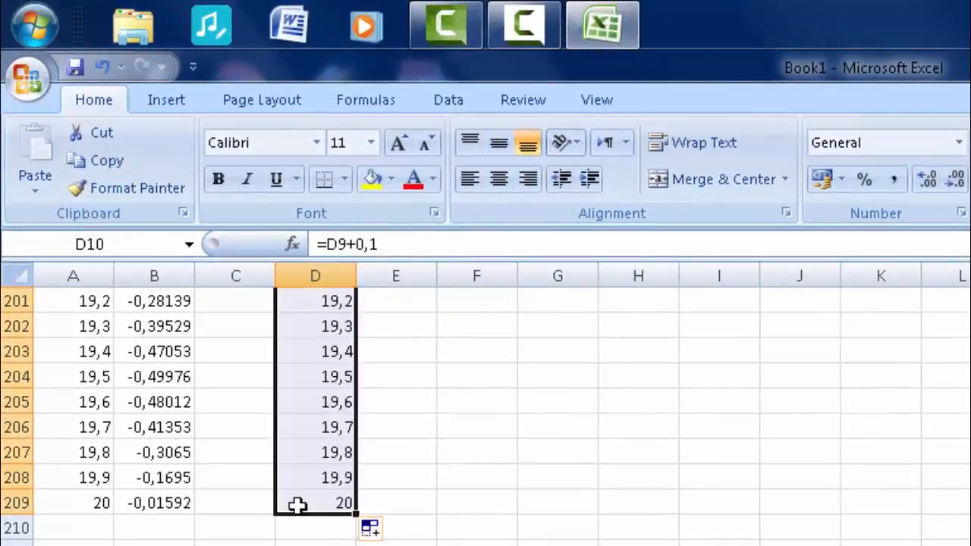
{"action": "key", "text": "Up"}
{"action": "key", "text": "Up"}
{"action": "key", "text": "Up"}
{"action": "key", "text": "Up"}
{"action": "key", "text": "Up"}
{"action": "key", "text": "Up"}
{"action": "key", "text": "Up"}
{"action": "key", "text": "Up"}
{"action": "key", "text": "Up"}
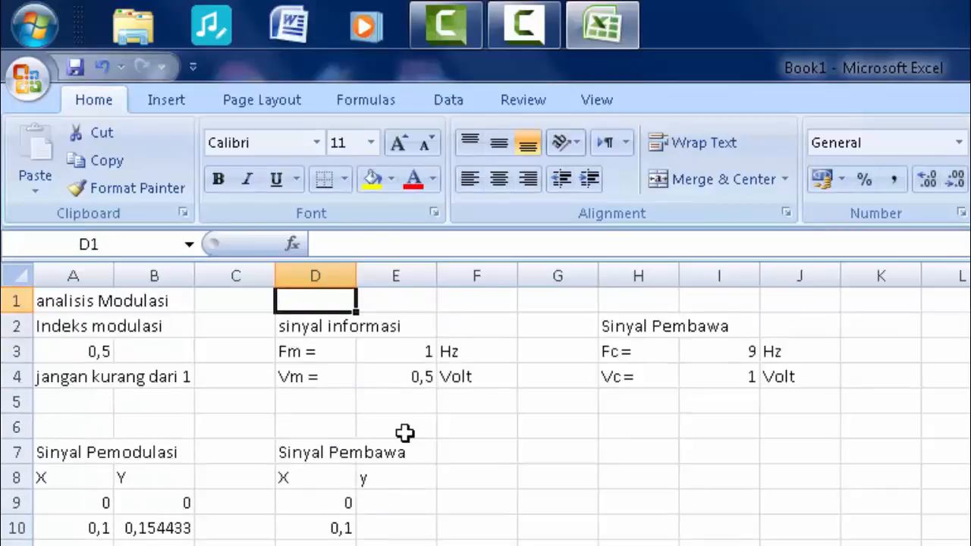
Begin the carrier signal's y formula in E9 with an absolute reference to the Vc value: =$I$4
{"action": "left_click", "coordinate": [391, 502]}
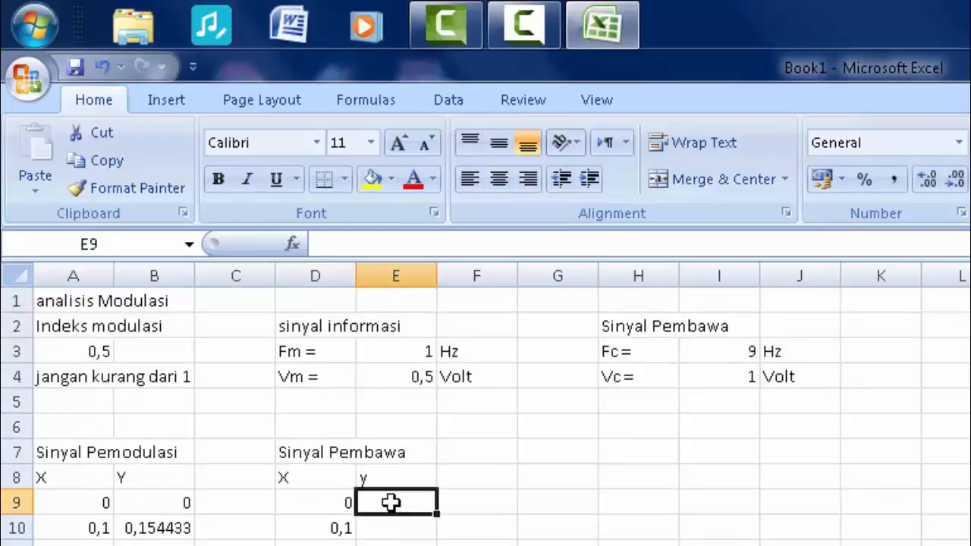
{"action": "type", "text": "="}
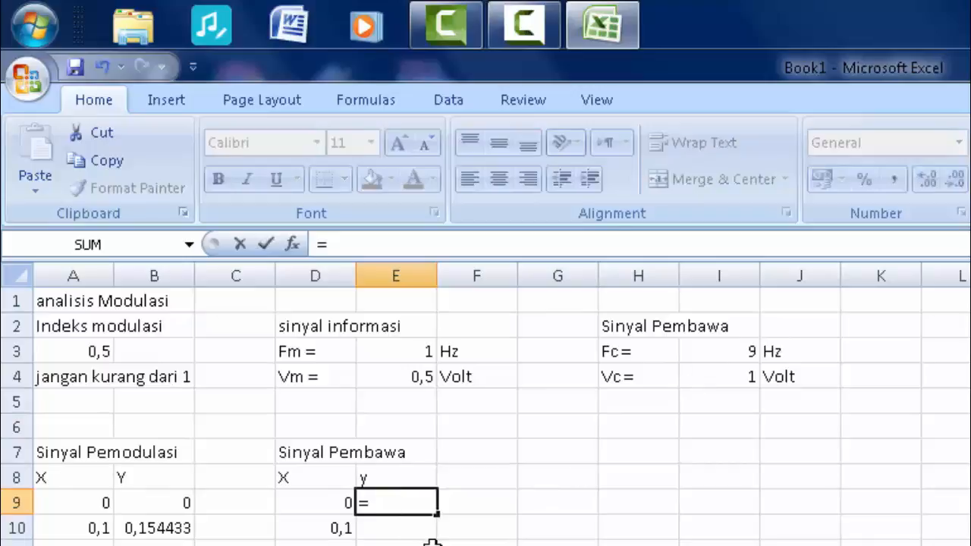
{"action": "left_click", "coordinate": [719, 377]}
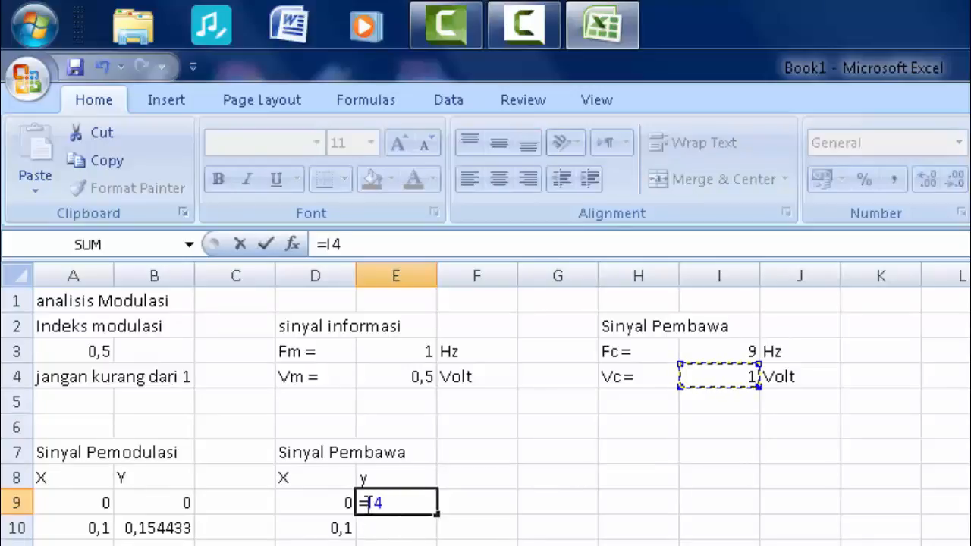
{"action": "left_click", "coordinate": [368, 503]}
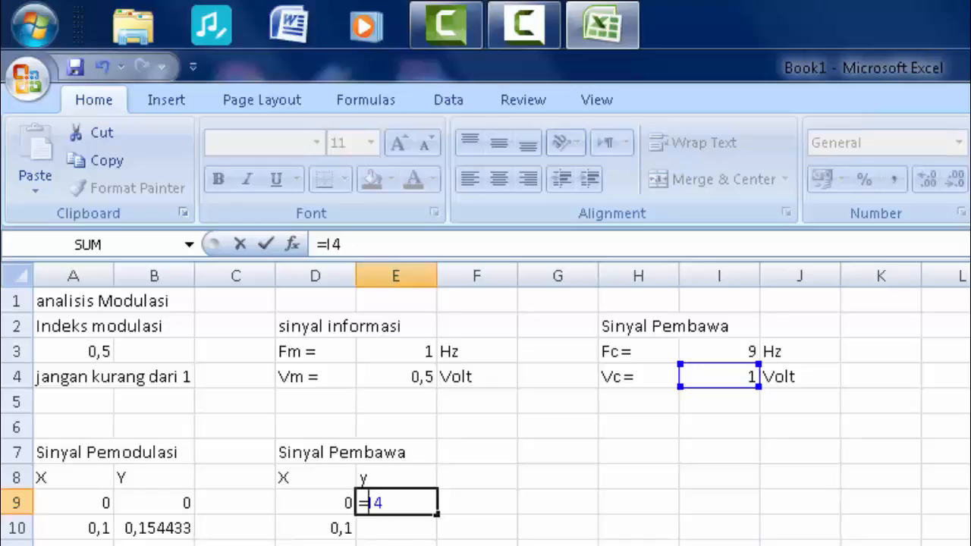
{"action": "type", "text": "$I$4"}
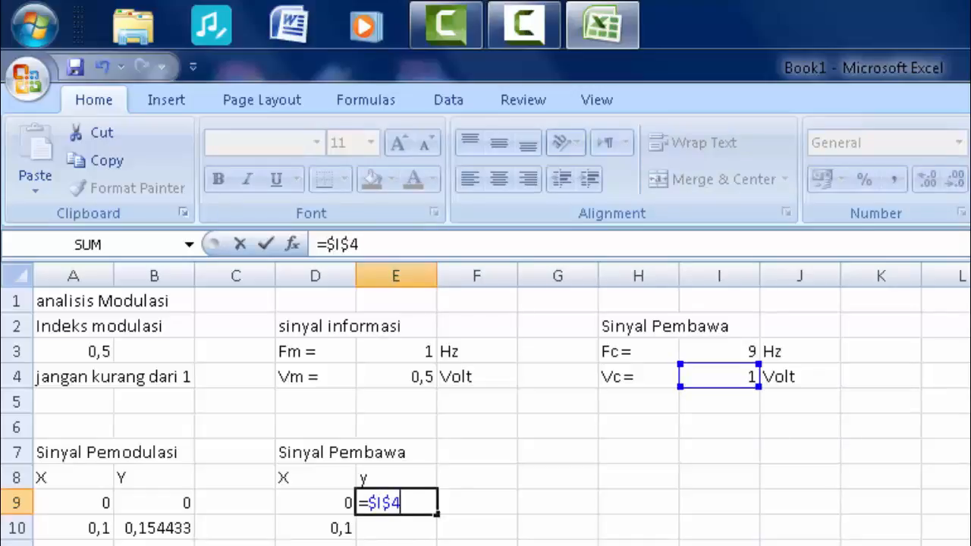
Extend the E9 formula with the sine function of D9 times 3,14, so it reads =$I$4*(SIN(D9*(3,14)*
{"action": "type", "text": "*(S"}
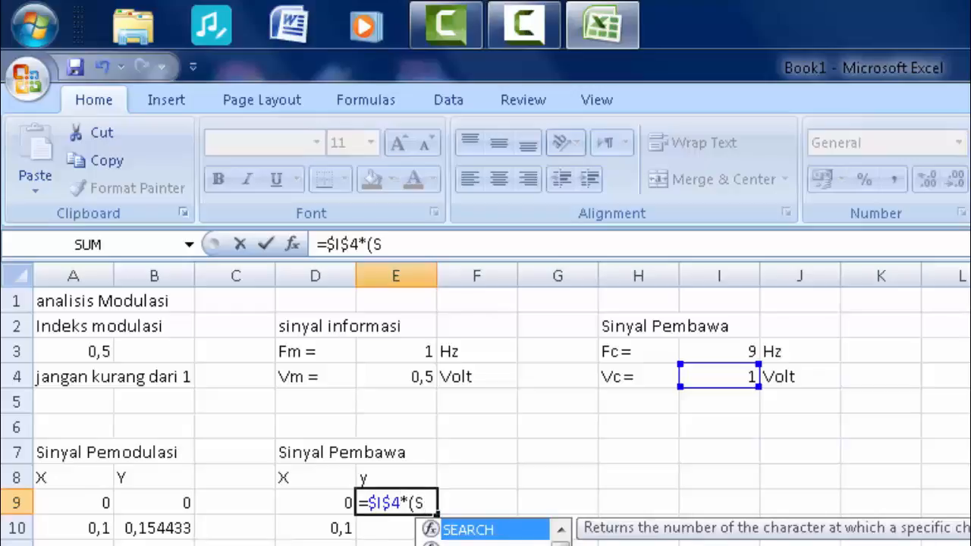
{"action": "type", "text": "in"}
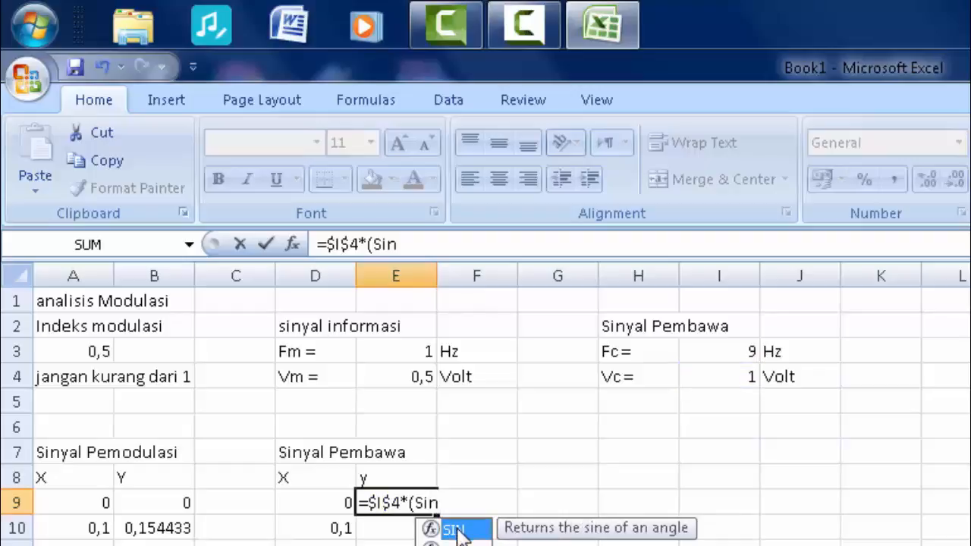
{"action": "double_click", "coordinate": [455, 530]}
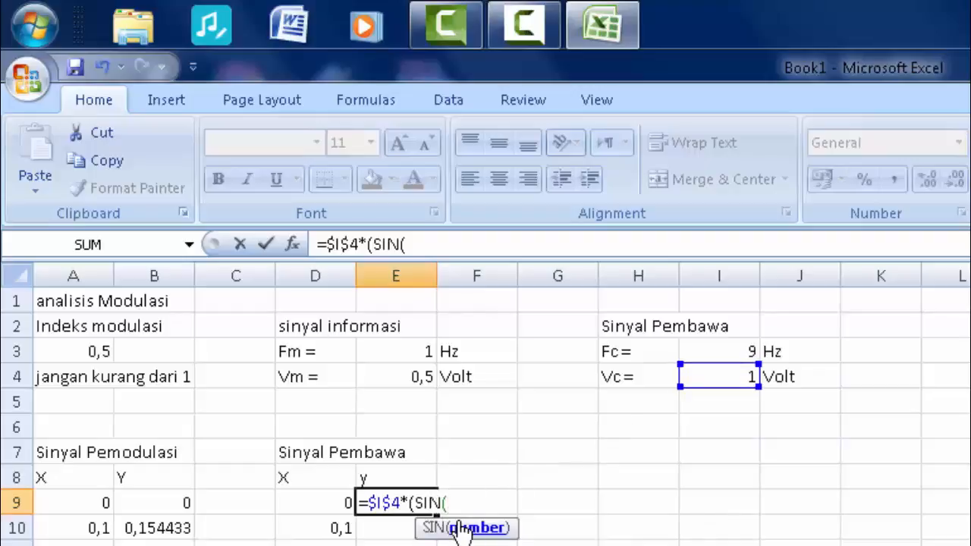
{"action": "left_click", "coordinate": [341, 506]}
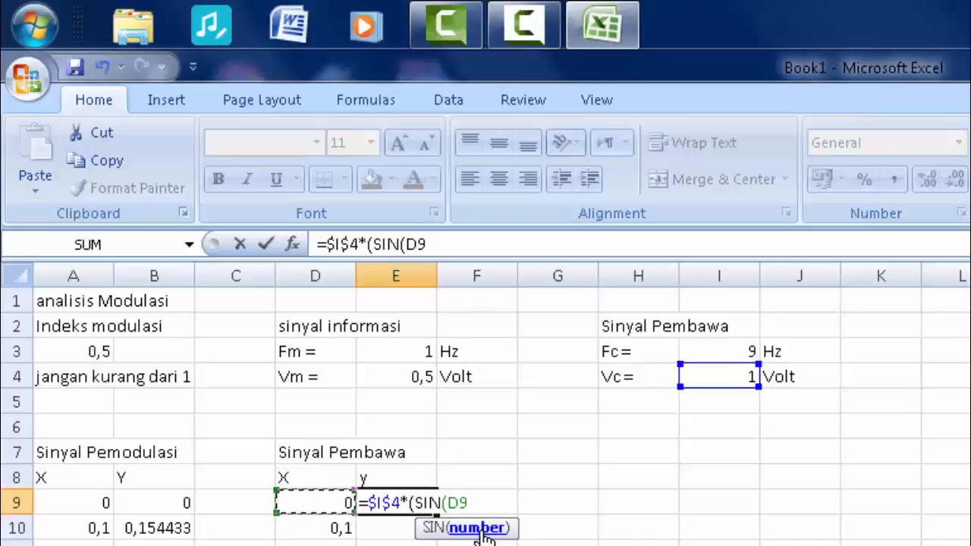
{"action": "type", "text": "*"}
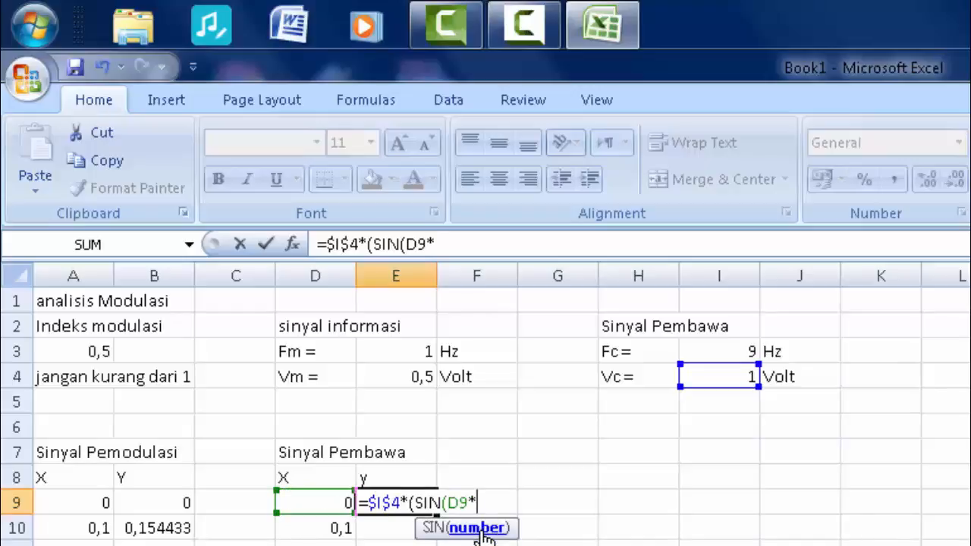
{"action": "type", "text": "(3"}
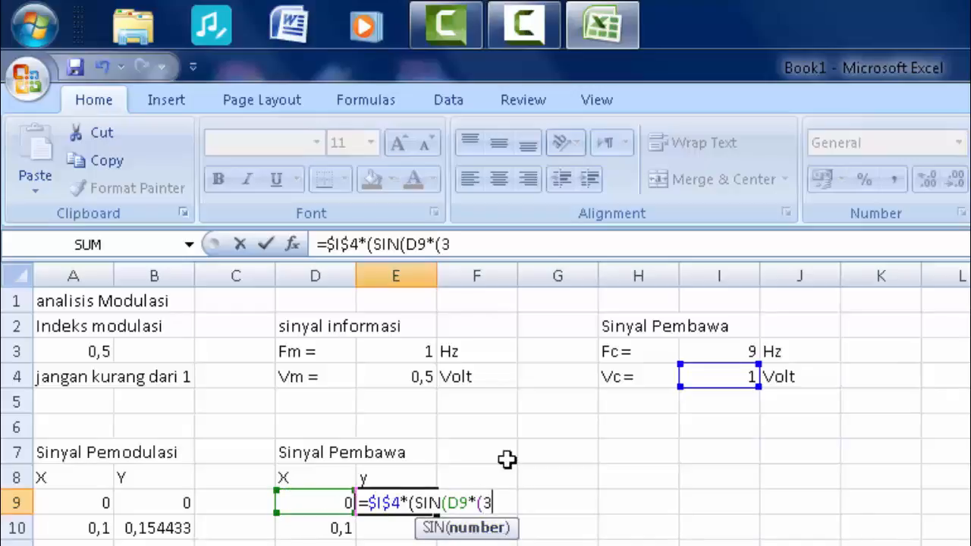
{"action": "type", "text": ",14)*"}
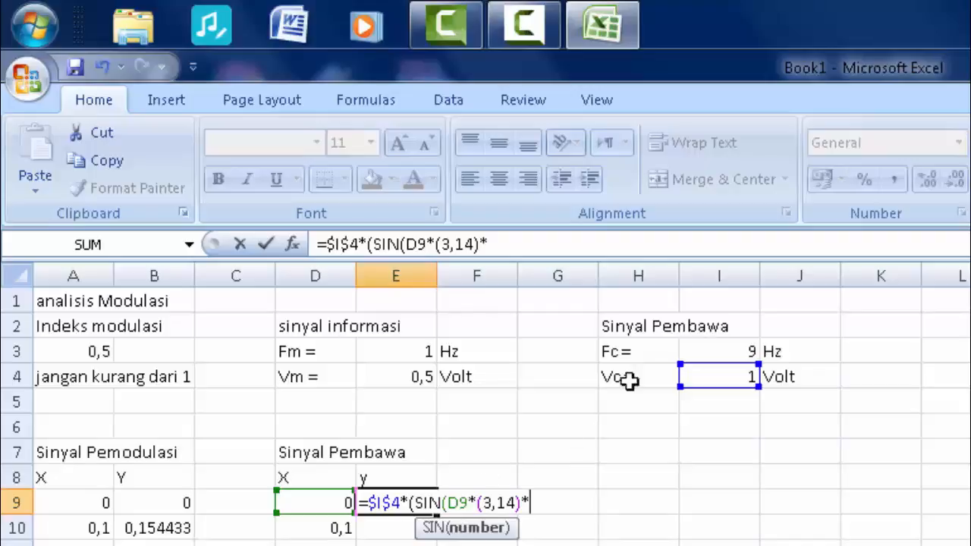
Complete the E9 formula with an absolute reference to the Fc value, so it reads =$I$4*(SIN(D9*(3,14)*$I$3))
{"action": "left_click", "coordinate": [693, 351]}
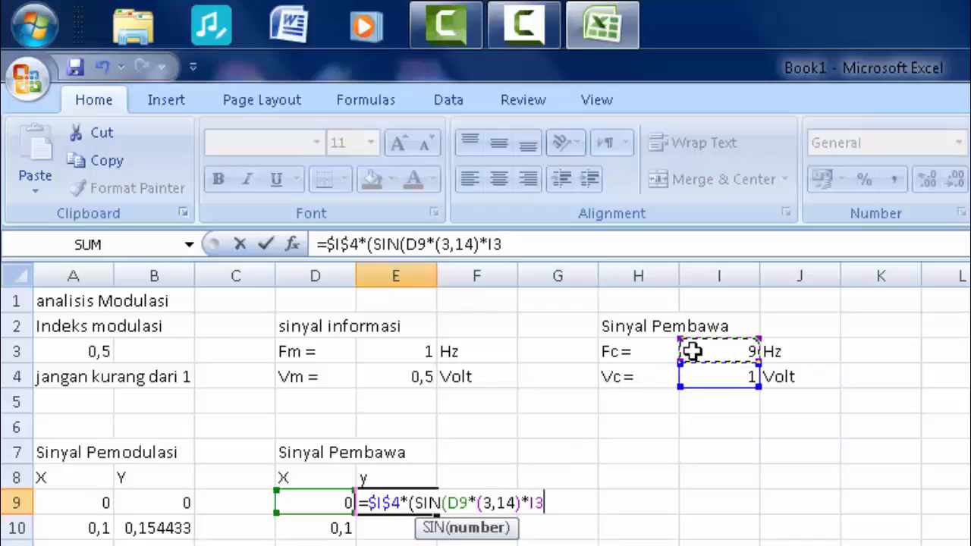
{"action": "left_click", "coordinate": [530, 504]}
{"action": "type", "text": "$"}
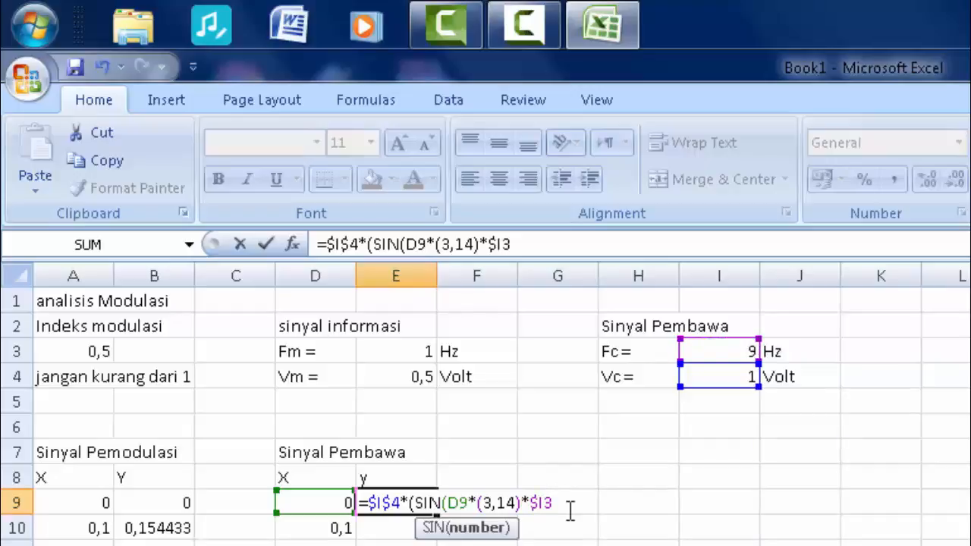
{"action": "key", "text": "Right"}
{"action": "type", "text": "$"}
{"action": "key", "text": "End"}
{"action": "type", "text": "))"}
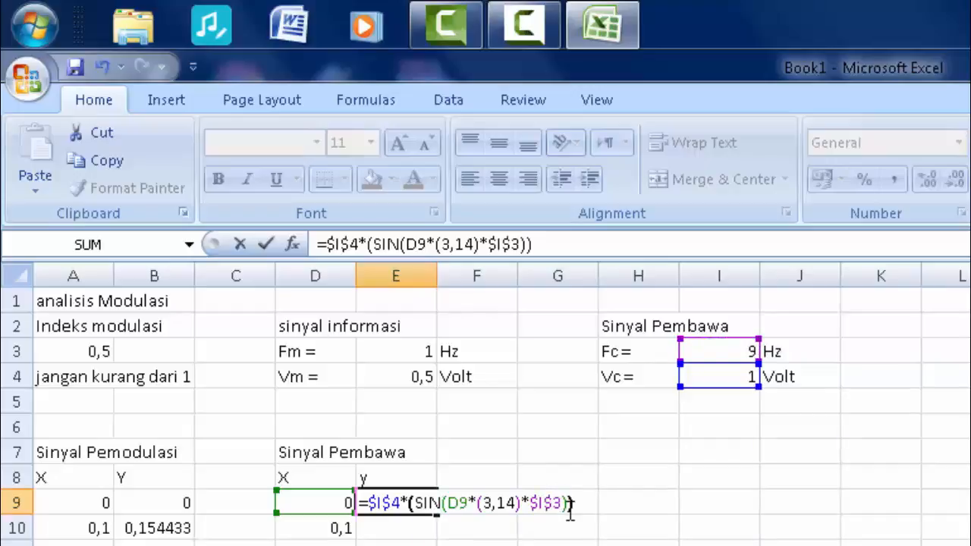
{"action": "key", "text": "Return"}
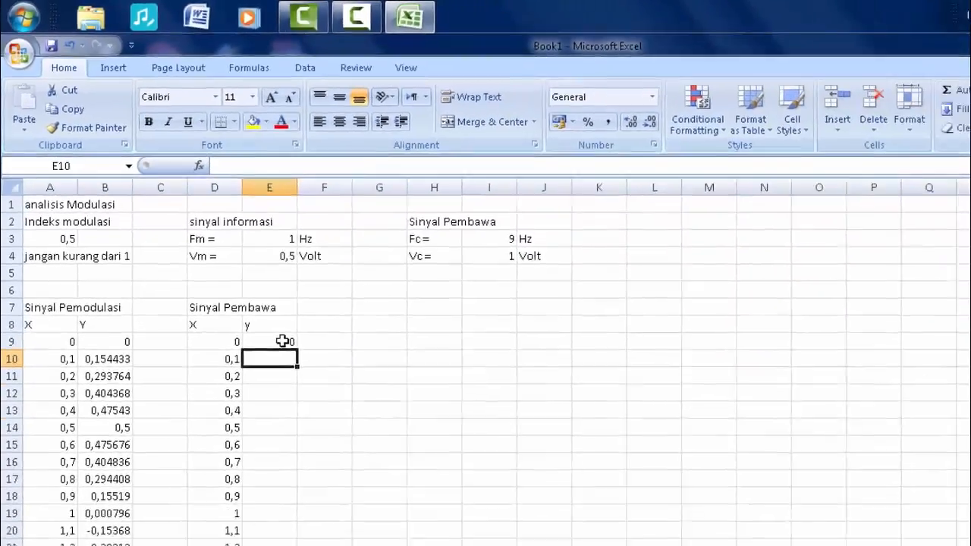
Fill the carrier signal's y formula from E9 down column E to E209
{"action": "left_click", "coordinate": [287, 343]}
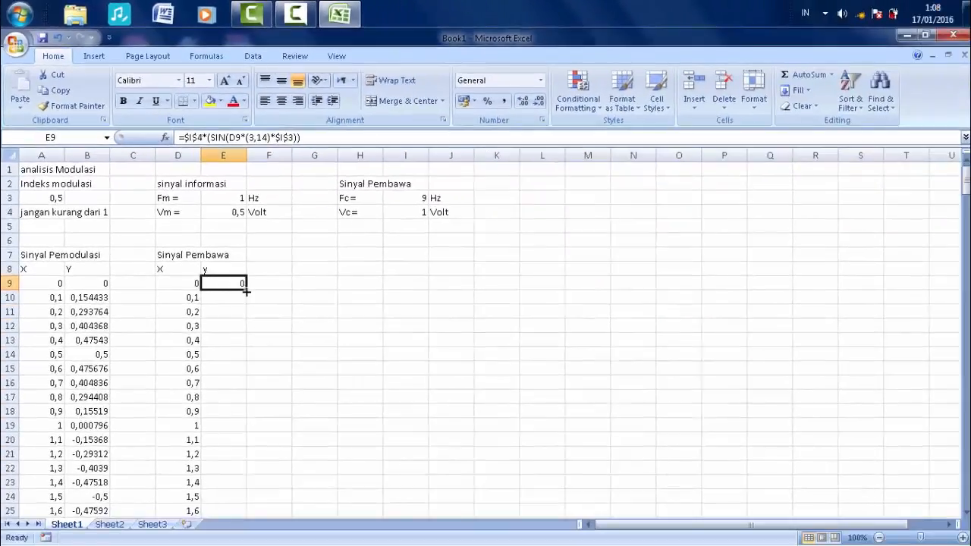
{"action": "left_click_drag", "start_coordinate": [246, 292], "coordinate": [229, 499]}
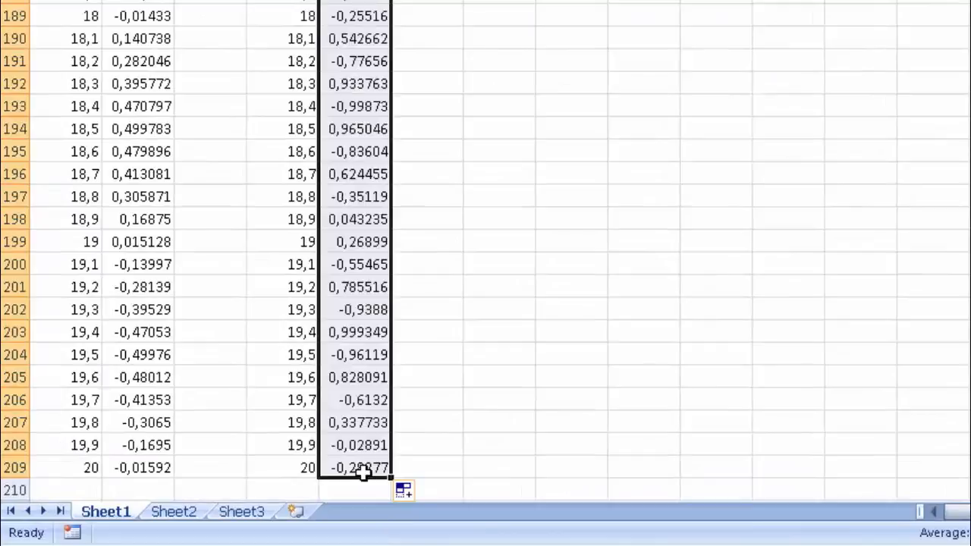
{"action": "left_click", "coordinate": [363, 472]}
{"action": "scroll", "coordinate": [363, 471], "scroll_direction": "up", "scroll_amount": 20}
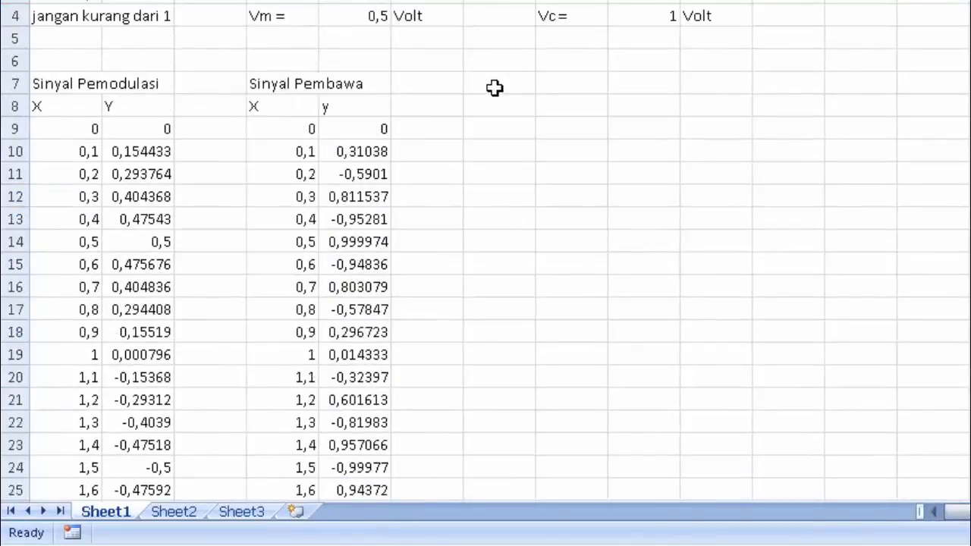
Add the heading "sinyal Modulasi Am" in G7 and label its columns "X" in G8 and "Y" in H8
{"action": "left_click", "coordinate": [495, 86]}
{"action": "type", "text": "sin"}
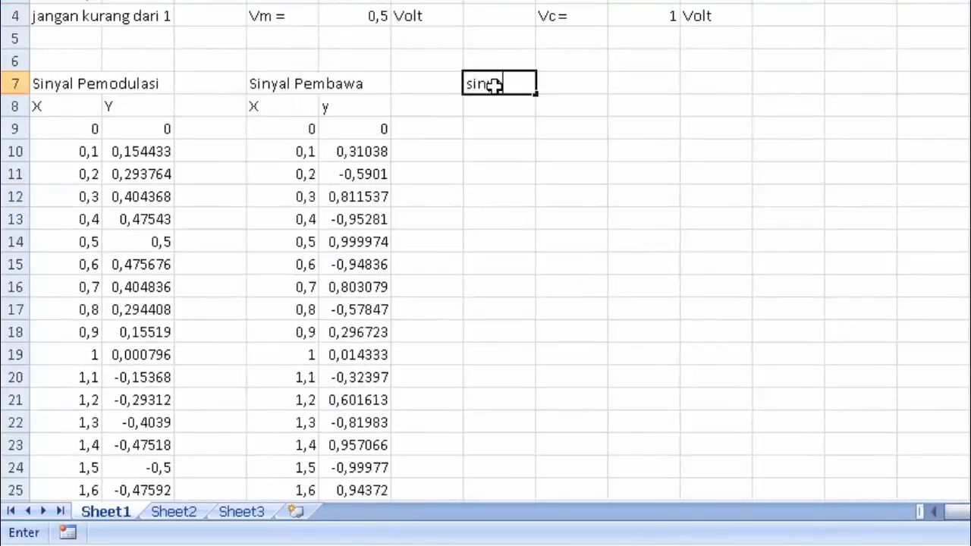
{"action": "type", "text": "yal Modulas"}
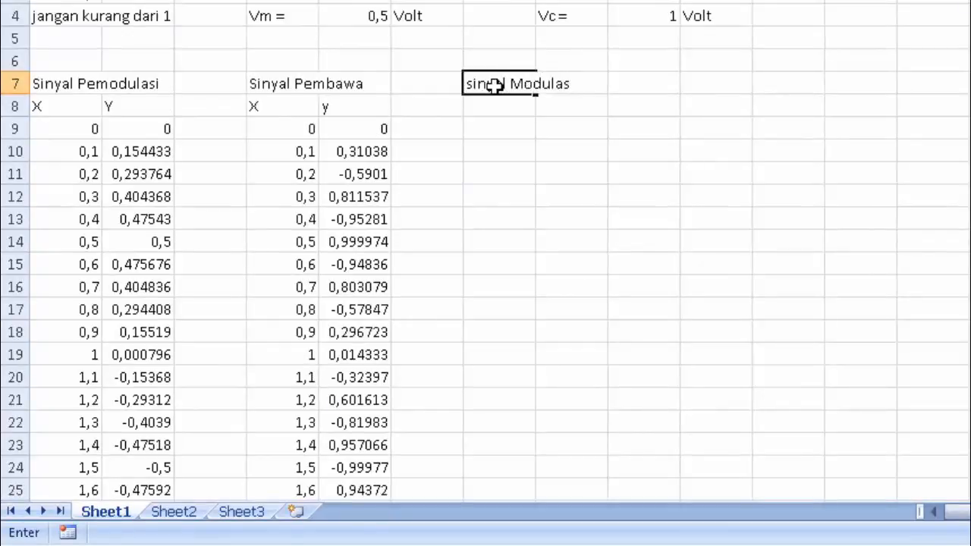
{"action": "type", "text": "i Am"}
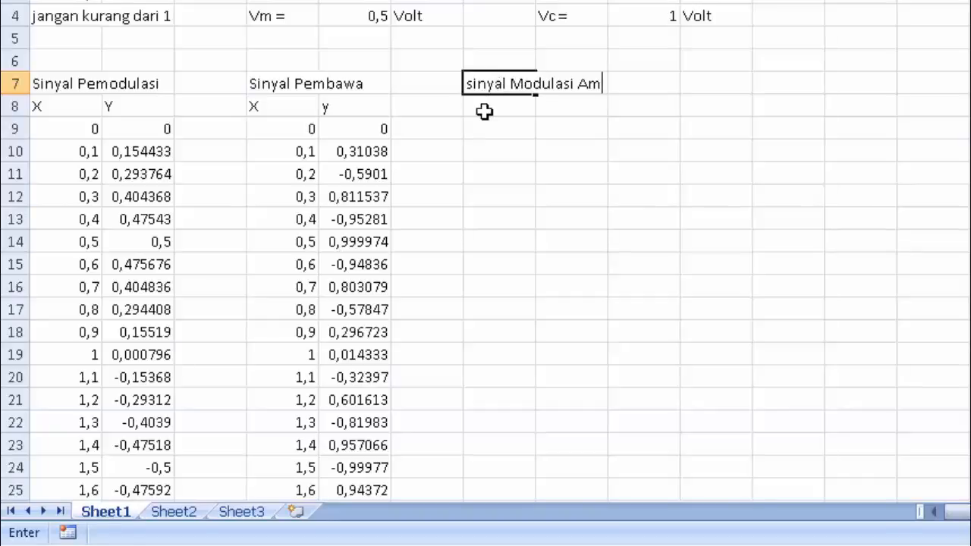
{"action": "left_click", "coordinate": [484, 112]}
{"action": "type", "text": "X"}
{"action": "left_click", "coordinate": [558, 106]}
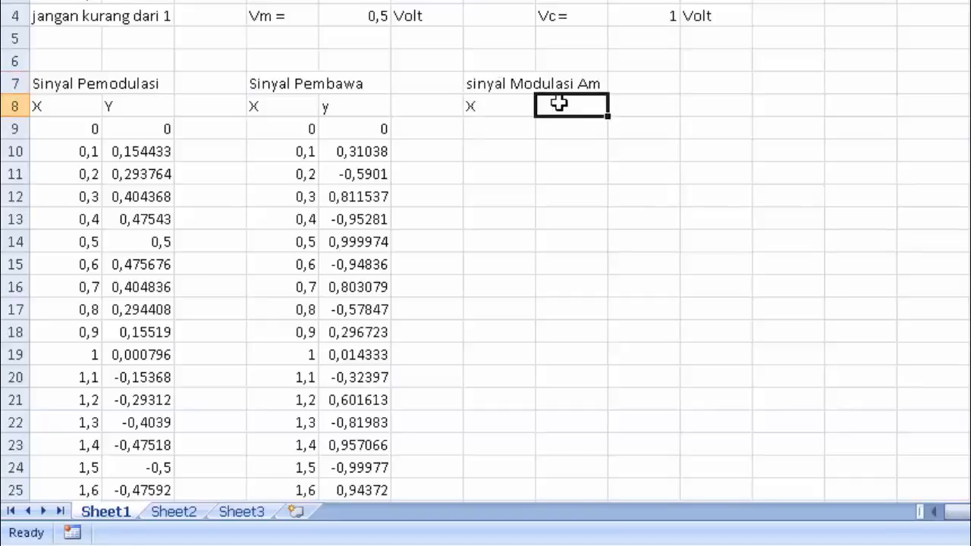
{"action": "type", "text": "y"}
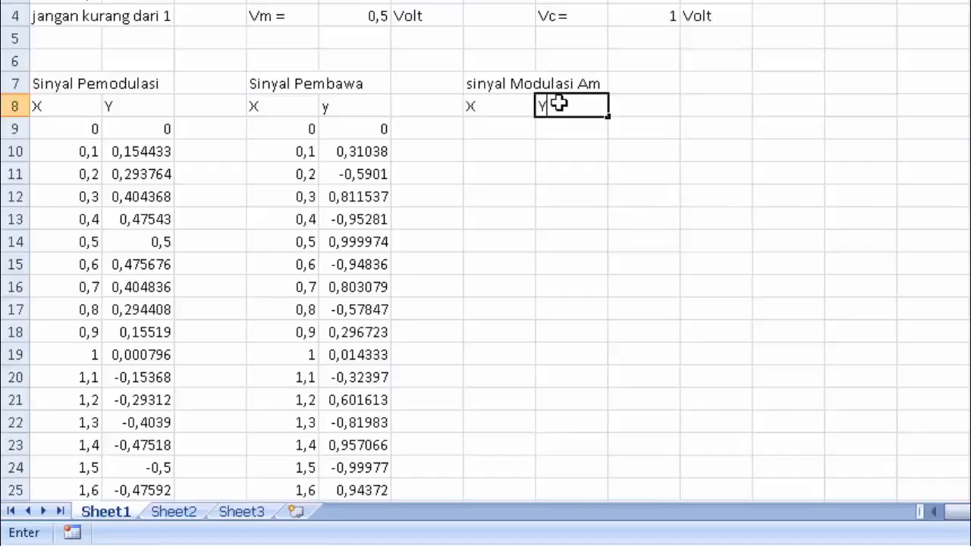
Enter 0 in G9 as the AM signal's first X value and the formula =G9+0,1 in G10
{"action": "left_click", "coordinate": [499, 133]}
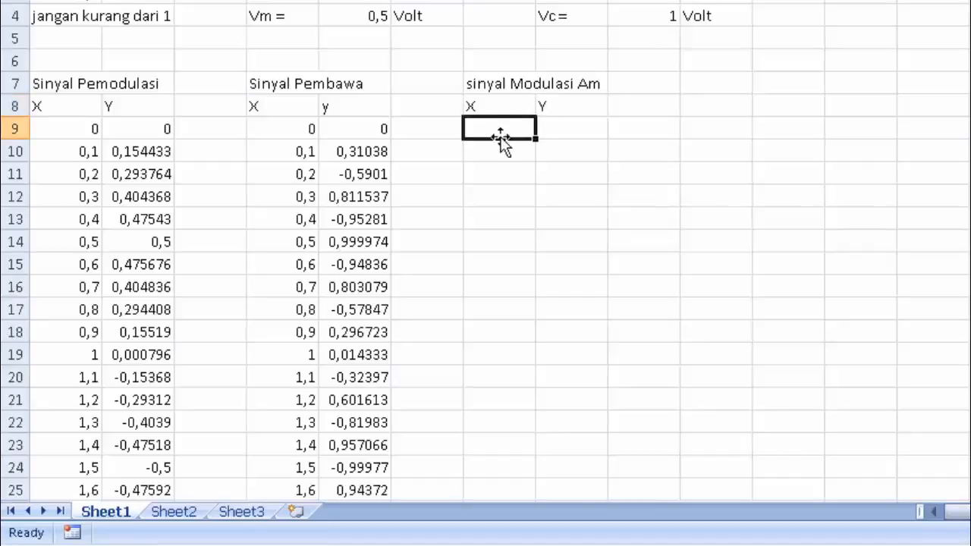
{"action": "type", "text": "0"}
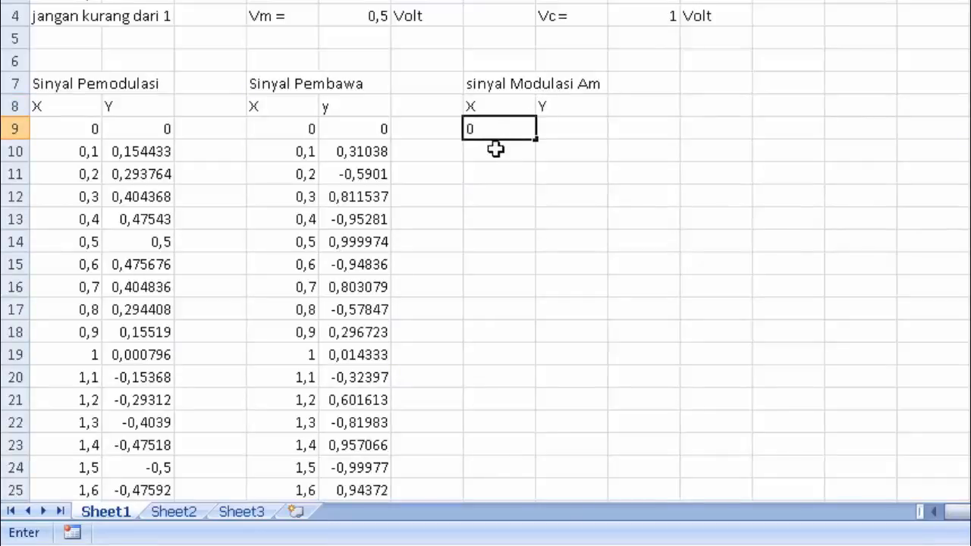
{"action": "left_click", "coordinate": [495, 151]}
{"action": "type", "text": "="}
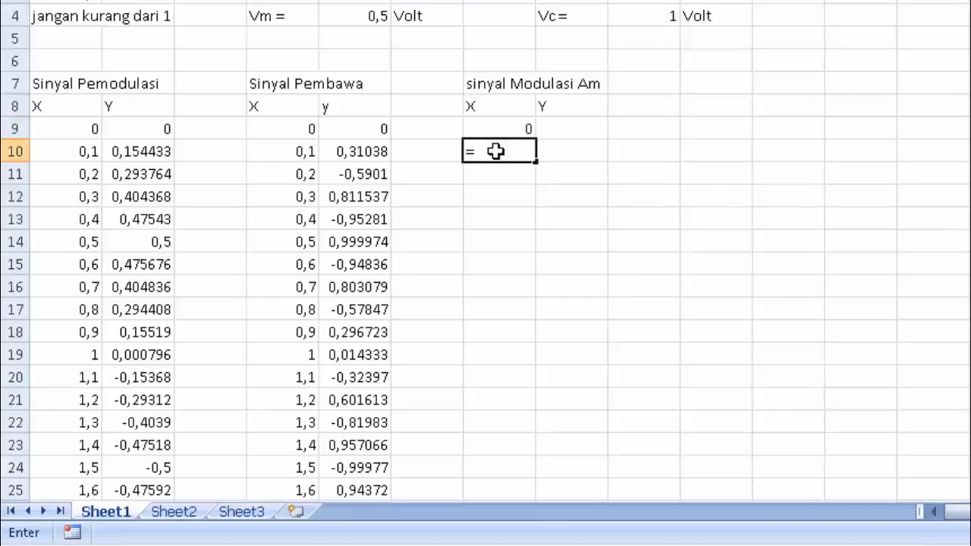
{"action": "left_click", "coordinate": [502, 129]}
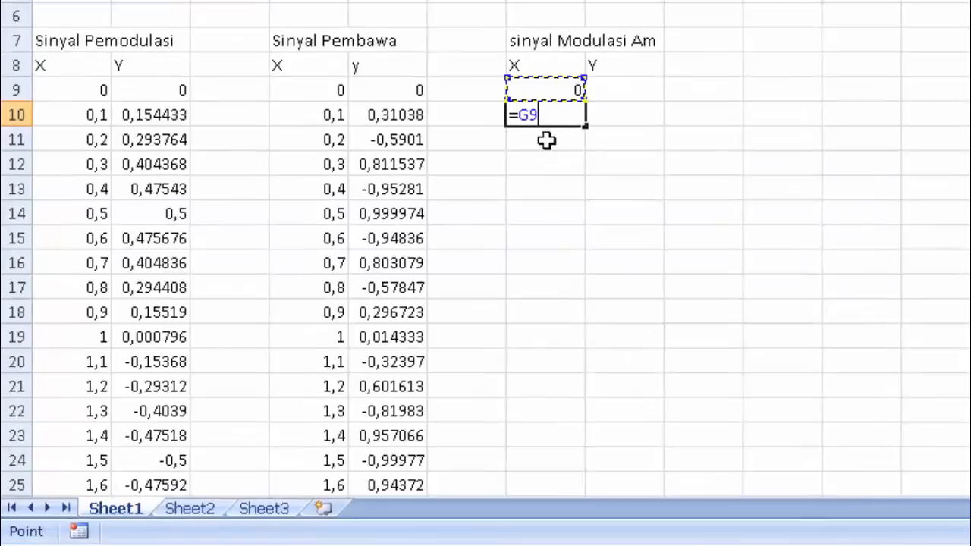
{"action": "type", "text": "+"}
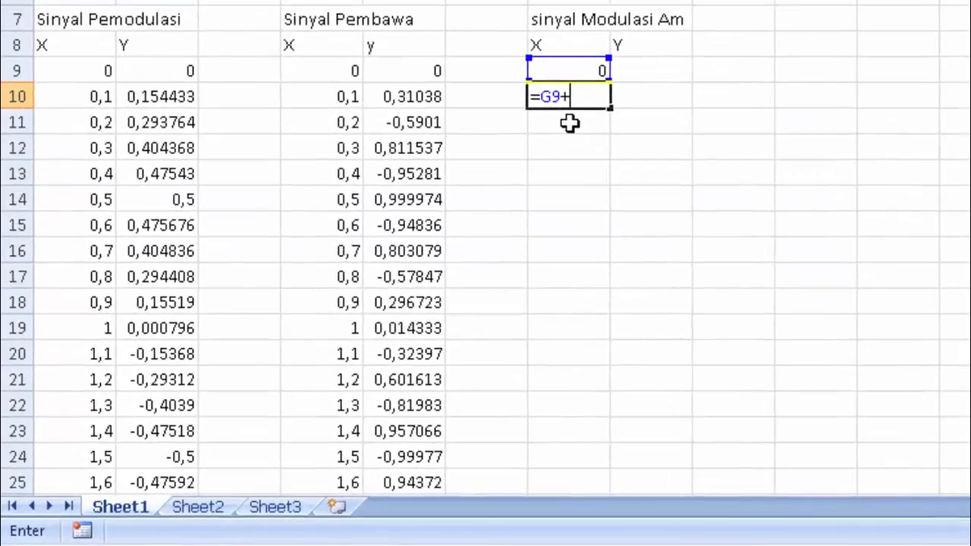
{"action": "type", "text": "0,1"}
{"action": "key", "text": "Return"}
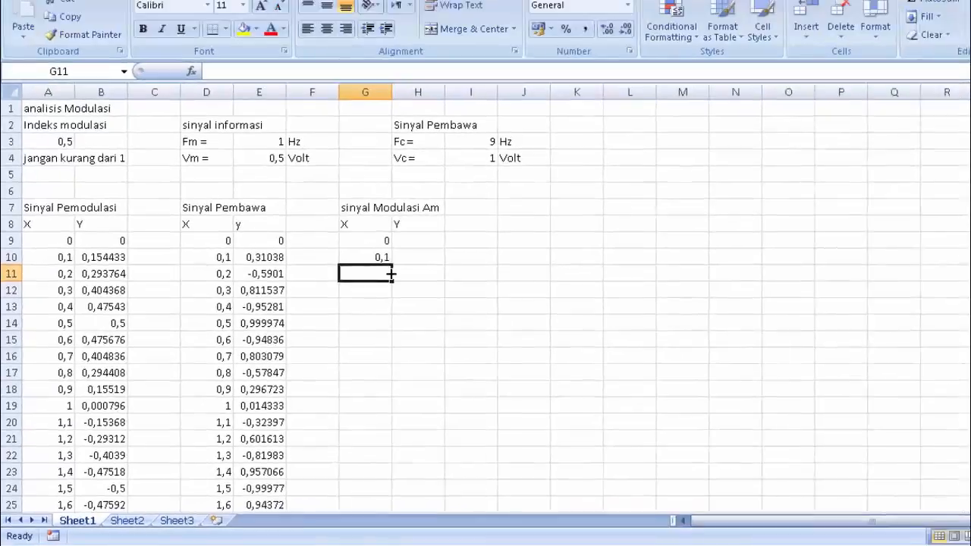
Fill the AM signal's X formula from G10 down column G to G209
{"action": "left_click", "coordinate": [493, 157]}
{"action": "left_click_drag", "start_coordinate": [529, 167], "coordinate": [495, 545]}
{"action": "left_click_drag", "start_coordinate": [315, 543], "coordinate": [299, 458]}
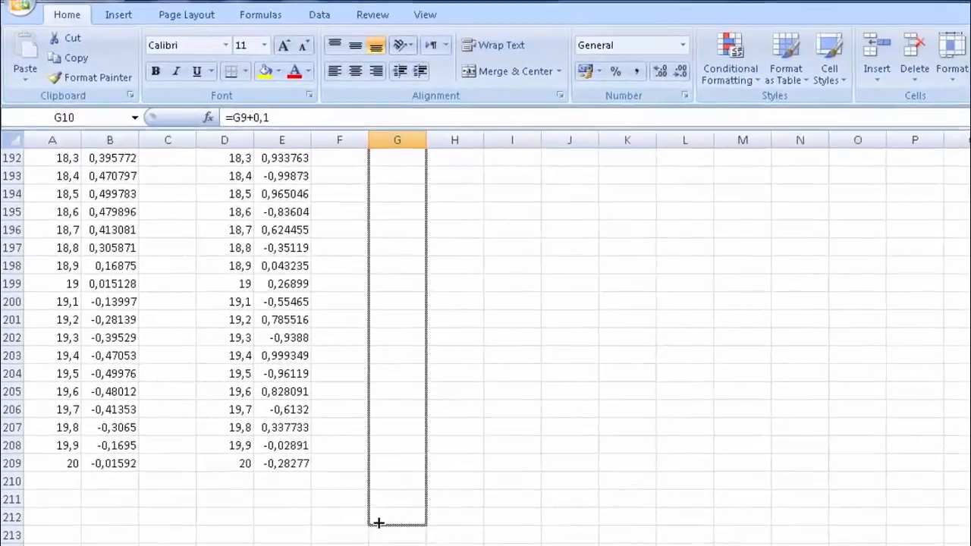
{"action": "left_click_drag", "start_coordinate": [378, 523], "coordinate": [377, 468]}
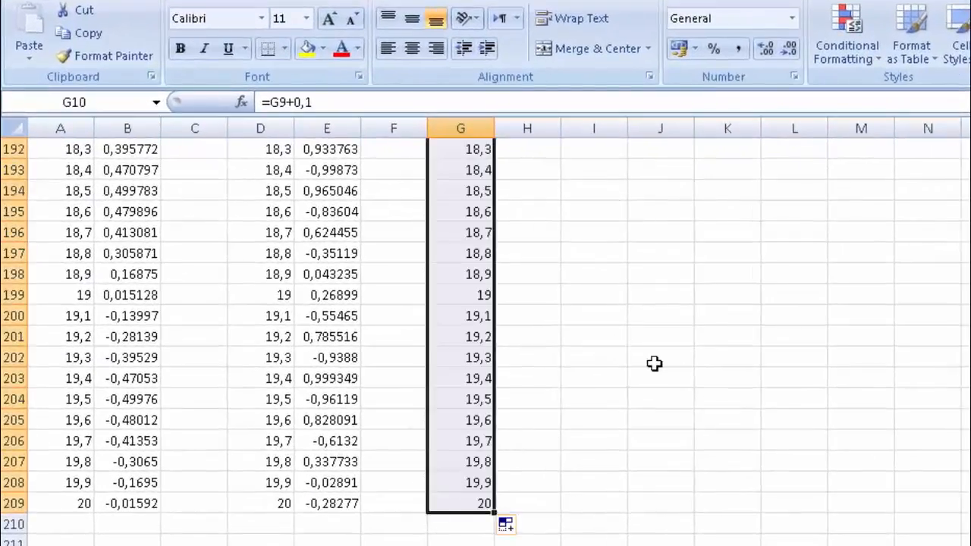
Start the H9 formula by adding B9 to an absolute reference to the Vm value, so it reads =($E$4+B9)
{"action": "key", "text": "ctrl+Up"}
{"action": "key", "text": "Up"}
{"action": "key", "text": "Up"}
{"action": "key", "text": "Up"}
{"action": "key", "text": "Up"}
{"action": "key", "text": "Up"}
{"action": "key", "text": "Up"}
{"action": "key", "text": "Up"}
{"action": "key", "text": "Up"}
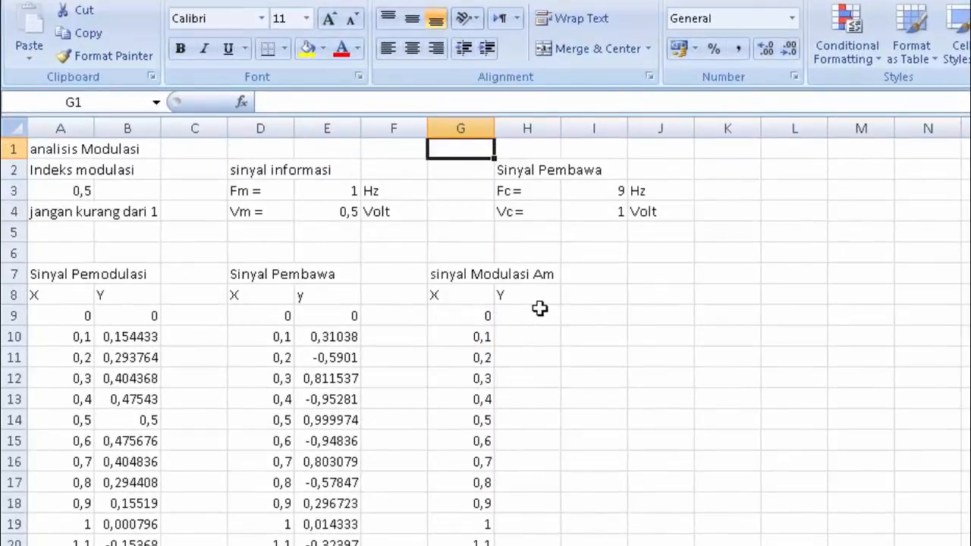
{"action": "left_click", "coordinate": [537, 316]}
{"action": "type", "text": "=("}
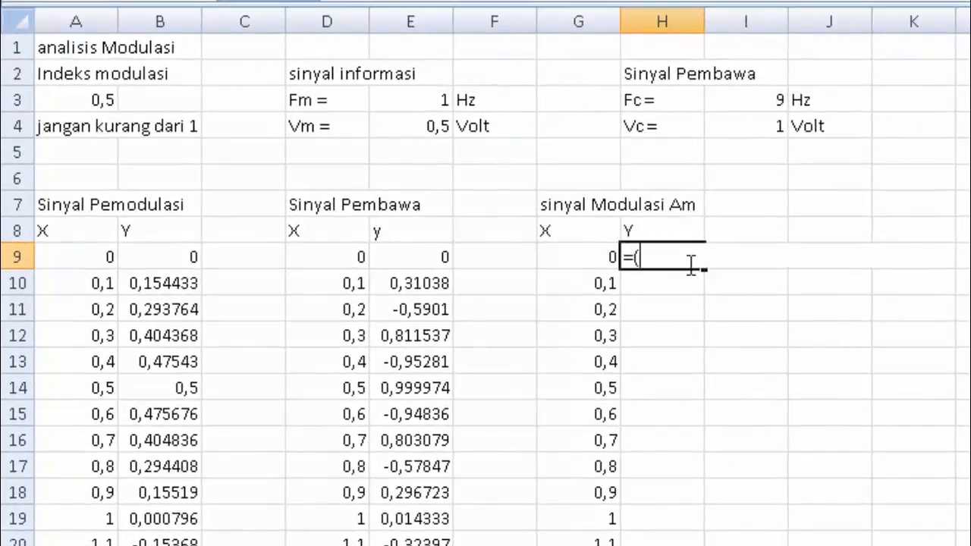
{"action": "left_click", "coordinate": [412, 127]}
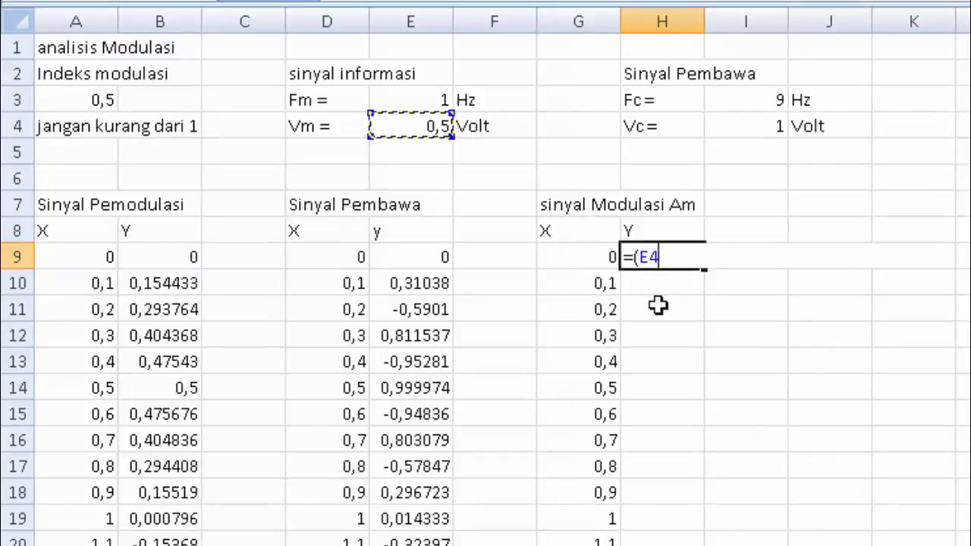
{"action": "key", "text": "F2"}
{"action": "key", "text": "Left"}
{"action": "key", "text": "Left"}
{"action": "type", "text": "$"}
{"action": "key", "text": "Right"}
{"action": "type", "text": "$4"}
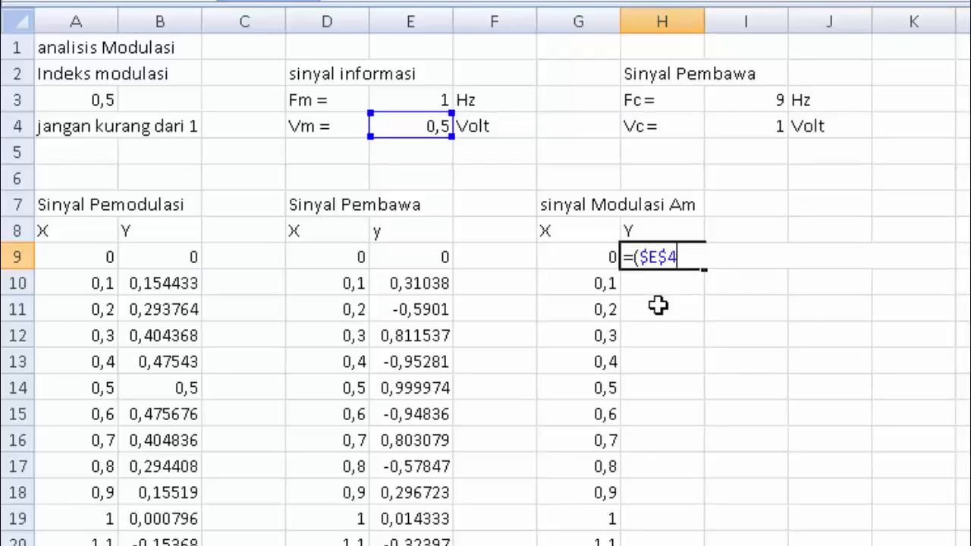
{"action": "type", "text": "+"}
{"action": "left_click", "coordinate": [194, 258]}
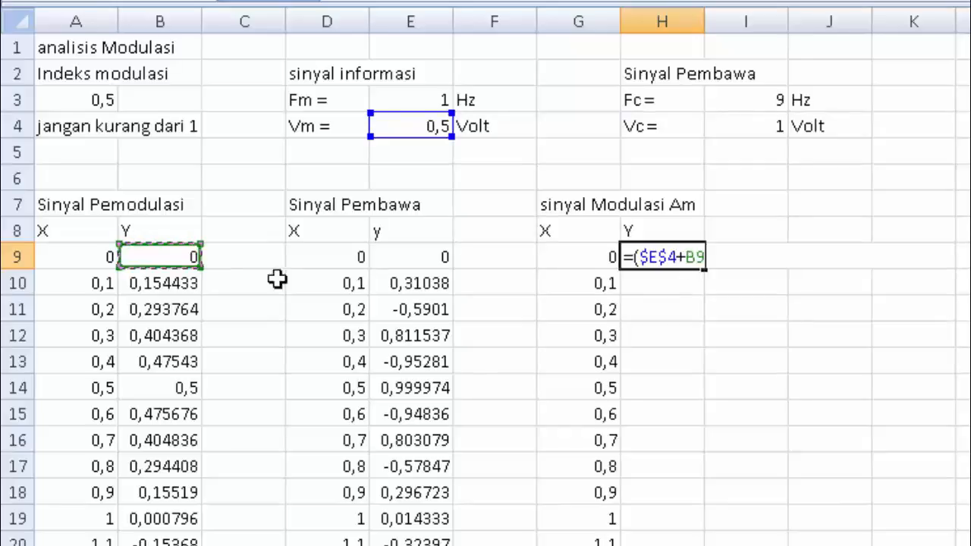
{"action": "type", "text": ")"}
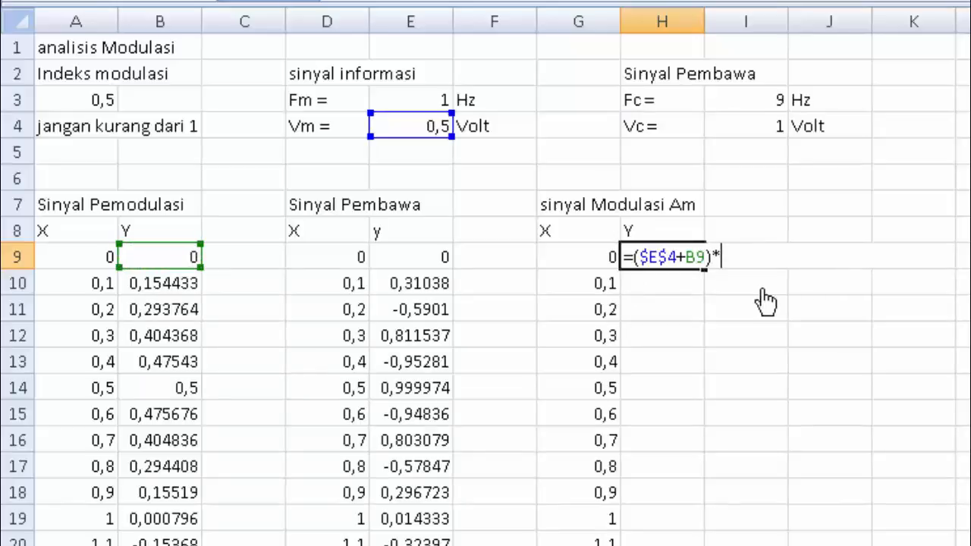
Extend the H9 formula with the sine of D9 times 2*3,14, so it reads =($E$4+B9)*SIN(D9*(2*3,14)*
{"action": "type", "text": "*SIN("}
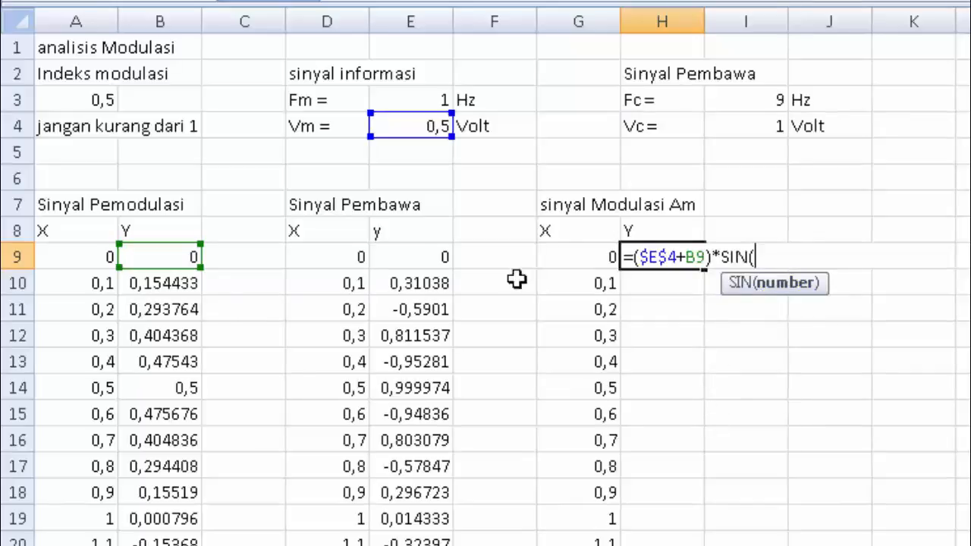
{"action": "left_click", "coordinate": [354, 257]}
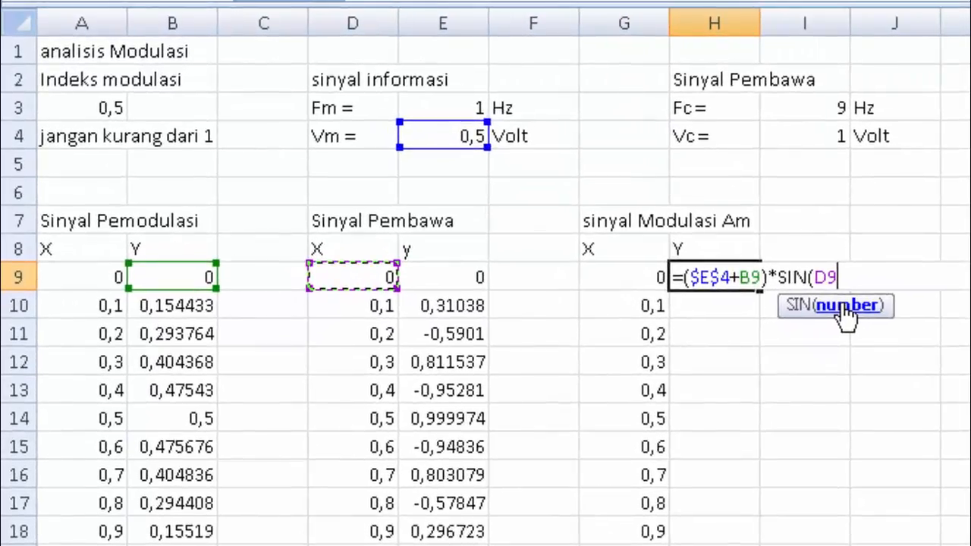
{"action": "type", "text": "(D9"}
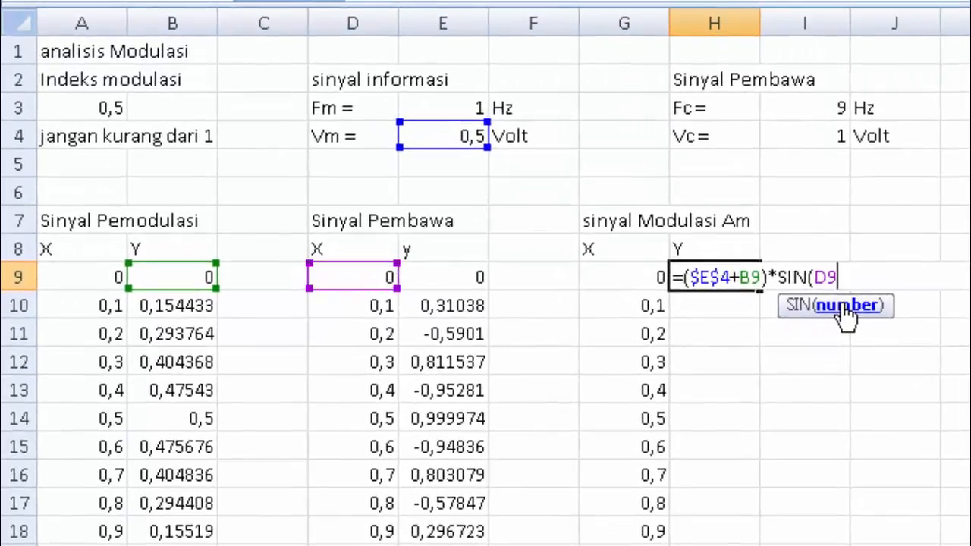
{"action": "type", "text": "*"}
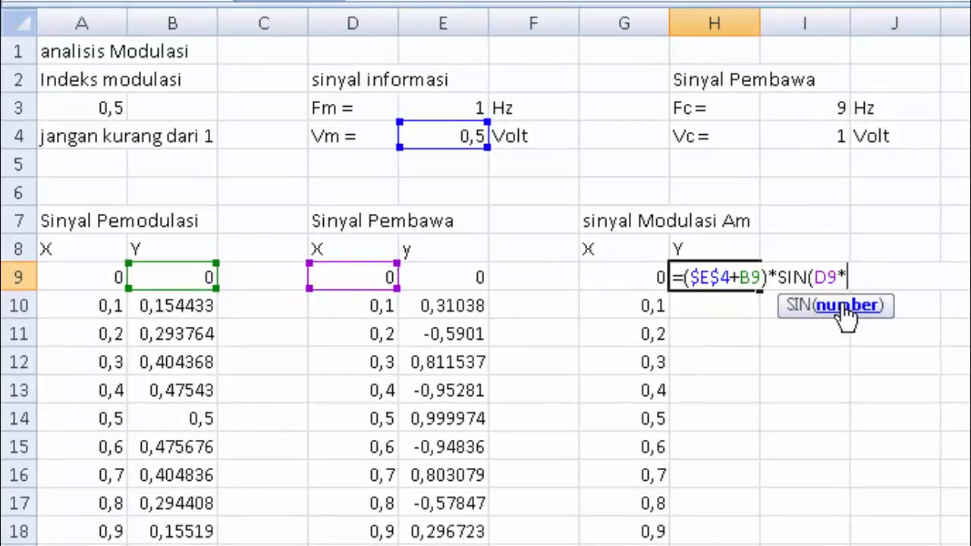
{"action": "type", "text": "(2"}
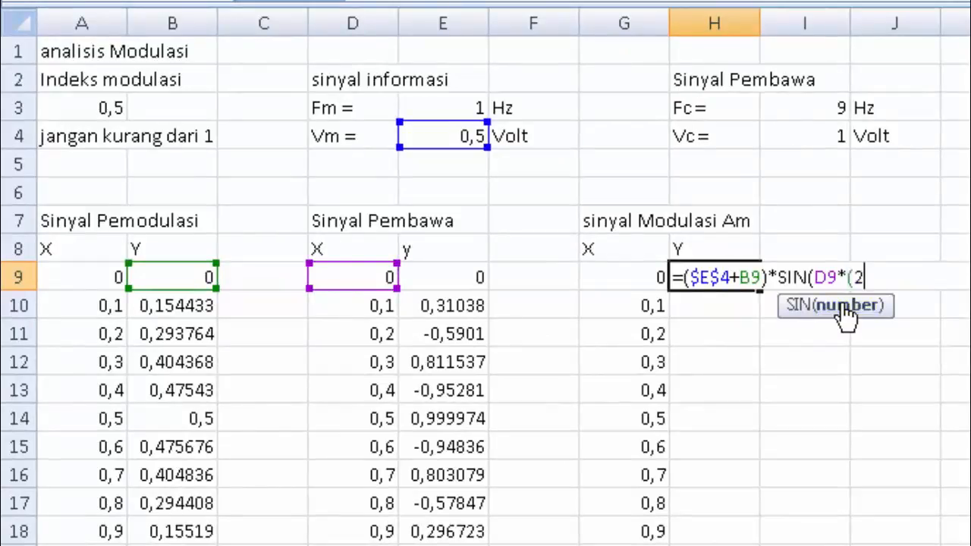
{"action": "type", "text": "*3,14)*"}
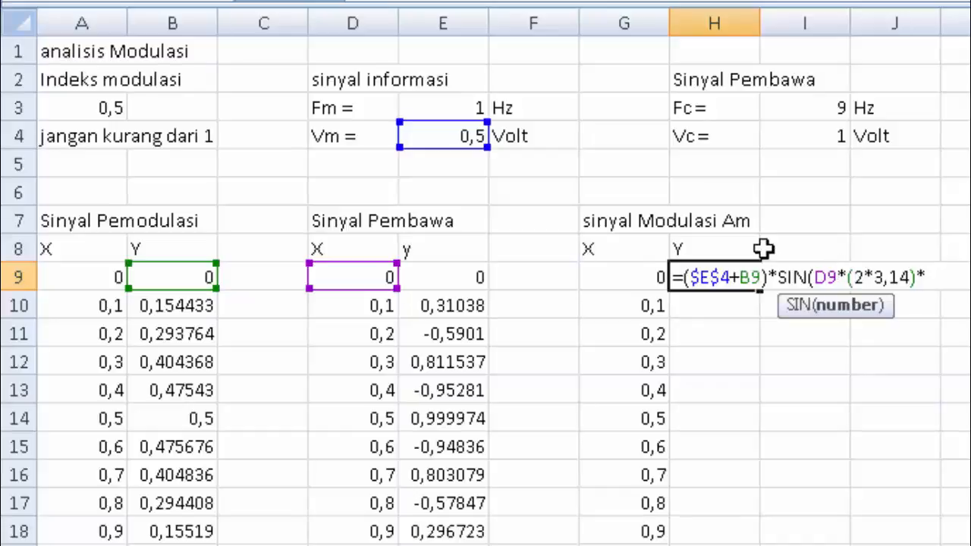
Complete the H9 formula with an absolute reference to the Fc value, so it reads =($E$4+B9)*SIN(D9*(2*3,14)*$I$3)
{"action": "left_click", "coordinate": [823, 112]}
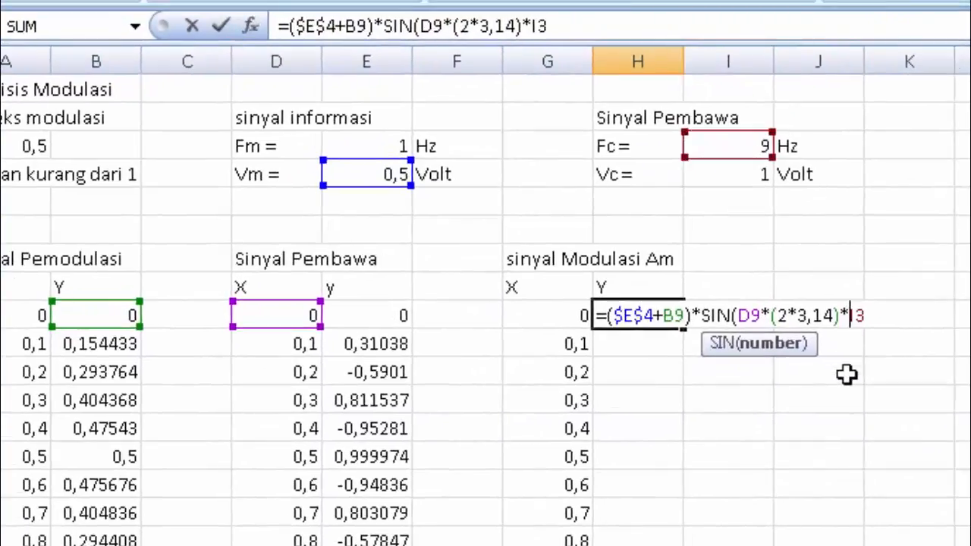
{"action": "type", "text": "$"}
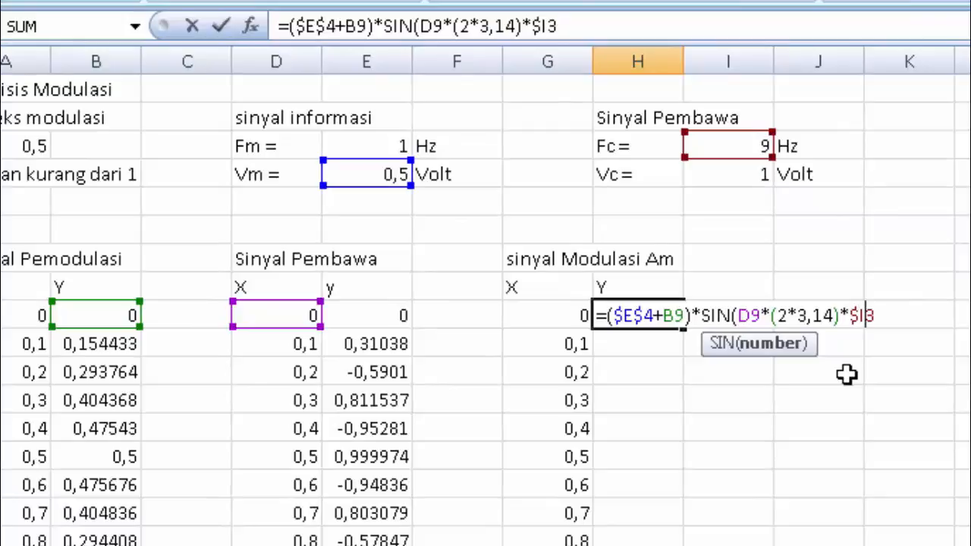
{"action": "type", "text": "$"}
{"action": "type", "text": ")"}
{"action": "key", "text": "Return"}
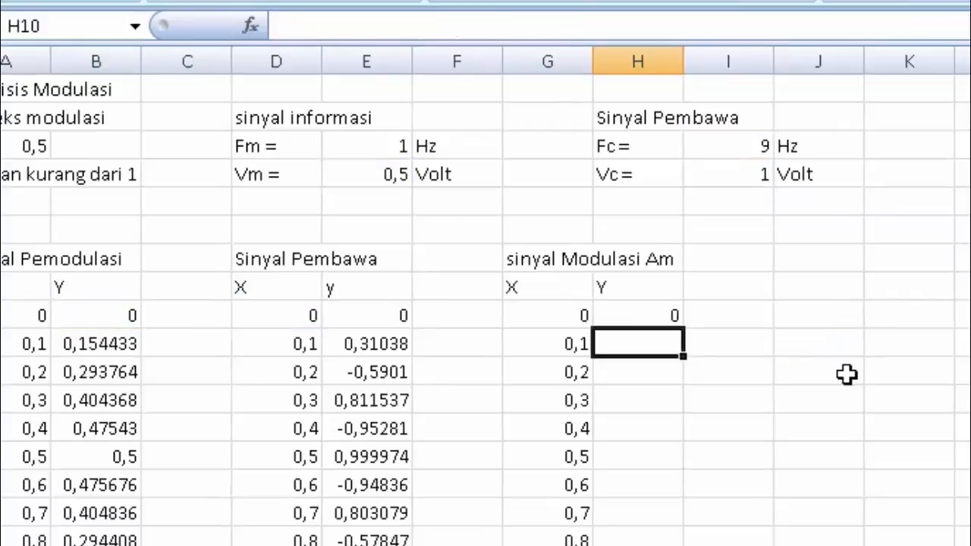
Fill the AM signal's Y formula from H9 down column H to H209
{"action": "left_click", "coordinate": [657, 313]}
{"action": "left_click_drag", "start_coordinate": [682, 330], "coordinate": [645, 545]}
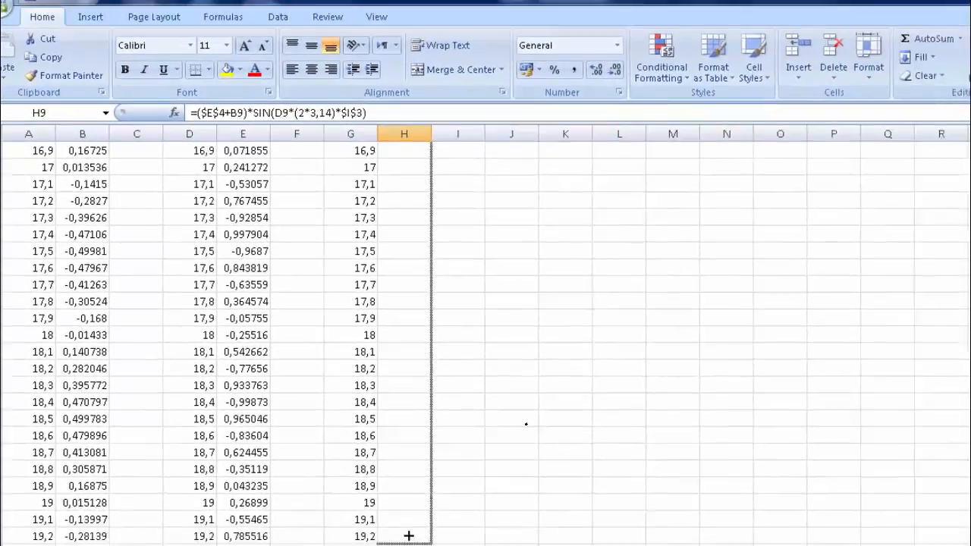
{"action": "left_click_drag", "start_coordinate": [408, 535], "coordinate": [408, 536]}
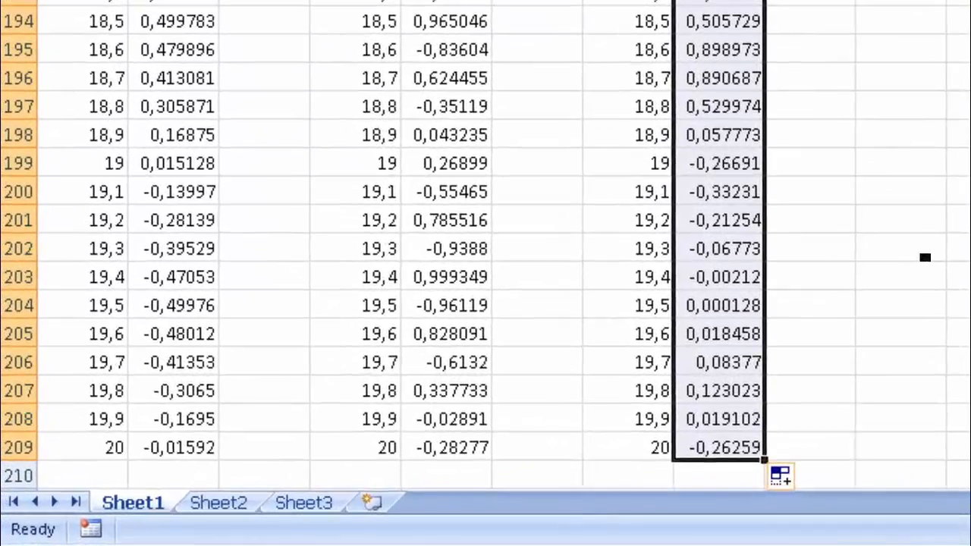
Apply all borders to the modulating signal table in A8:B209
{"action": "left_click_drag", "start_coordinate": [963, 418], "coordinate": [962, 175]}
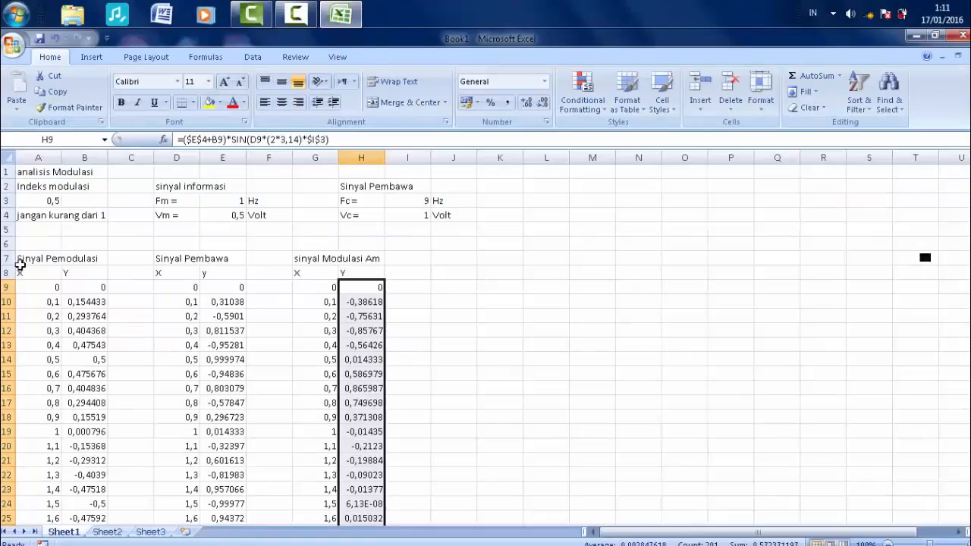
{"action": "left_click", "coordinate": [35, 274]}
{"action": "left_click_drag", "start_coordinate": [68, 288], "coordinate": [68, 359]}
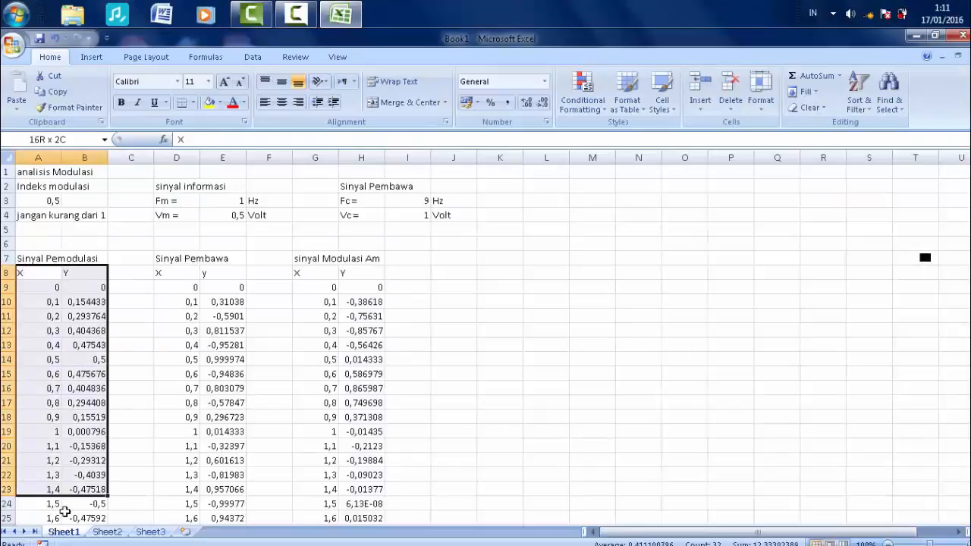
{"action": "left_click_drag", "start_coordinate": [64, 531], "coordinate": [85, 512]}
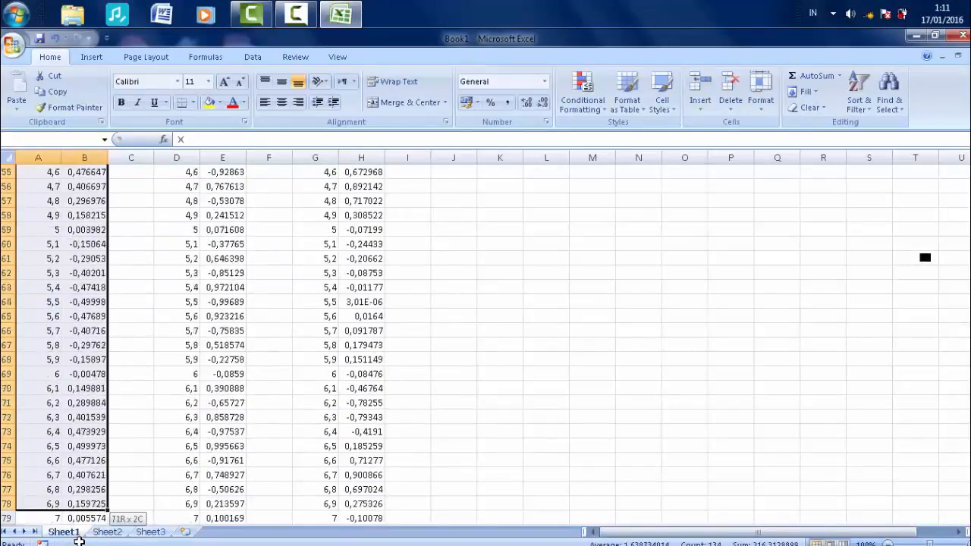
{"action": "left_click_drag", "start_coordinate": [81, 535], "coordinate": [91, 508]}
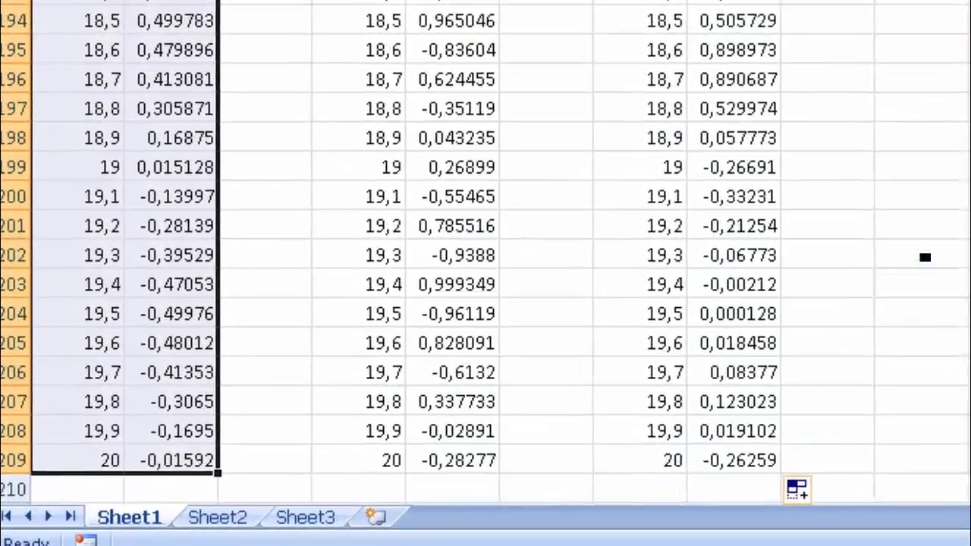
{"action": "left_click", "coordinate": [193, 103]}
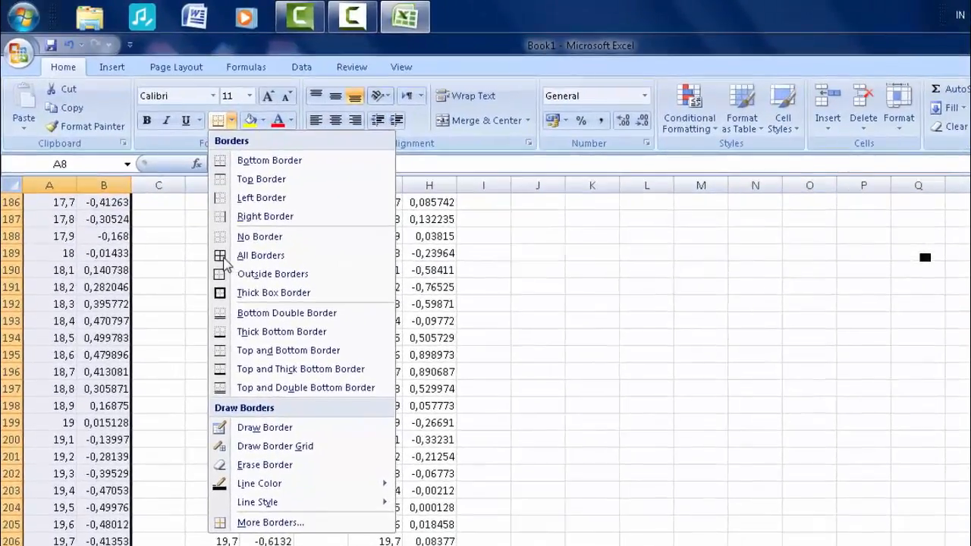
{"action": "left_click", "coordinate": [224, 258]}
Centre the contents of the modulating signal table A8:B209 and give its cells a blue fill
{"action": "scroll", "coordinate": [284, 262], "scroll_direction": "up", "scroll_amount": 20}
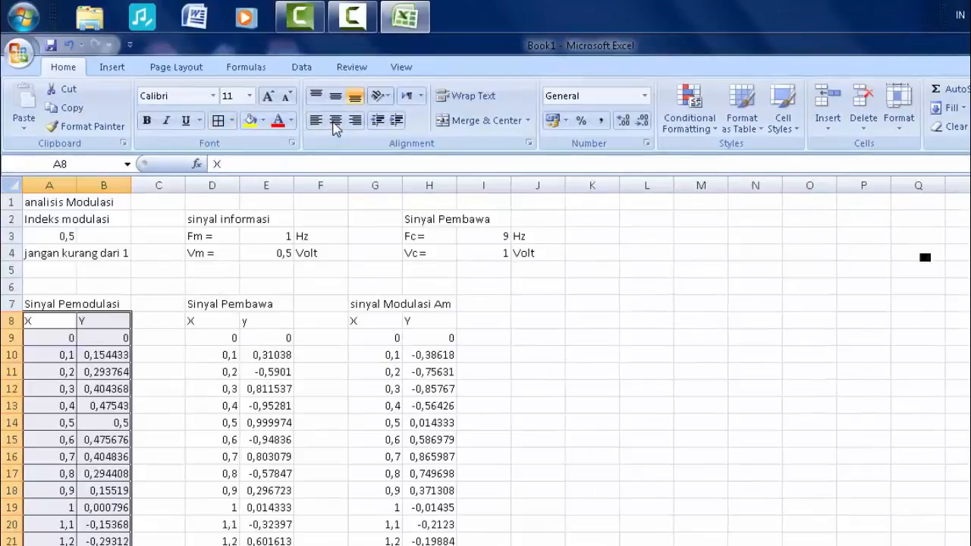
{"action": "left_click", "coordinate": [336, 126]}
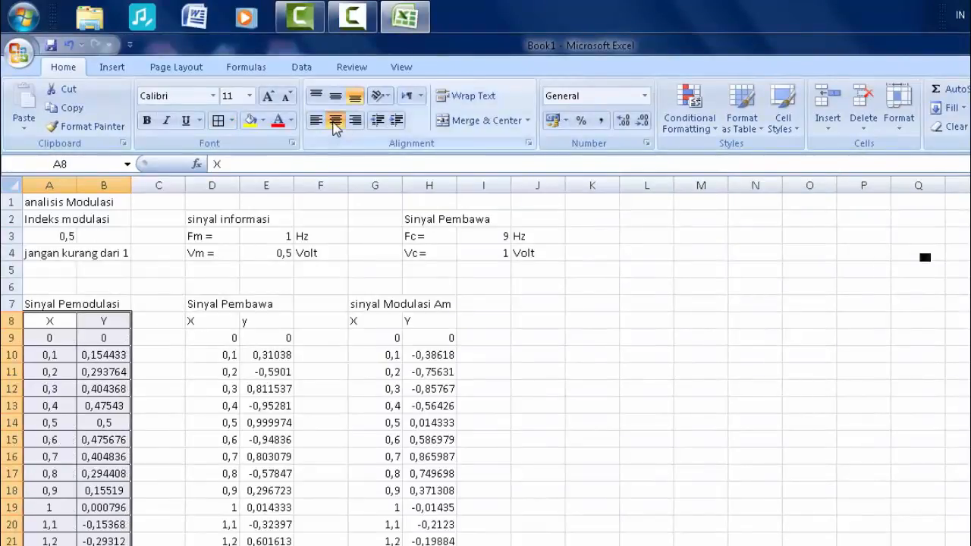
{"action": "left_click", "coordinate": [263, 123]}
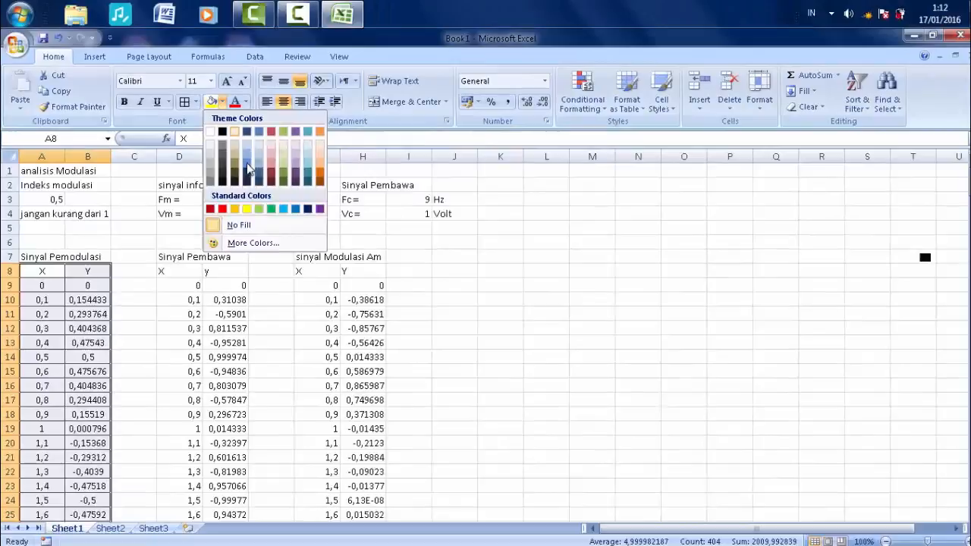
{"action": "left_click", "coordinate": [247, 168]}
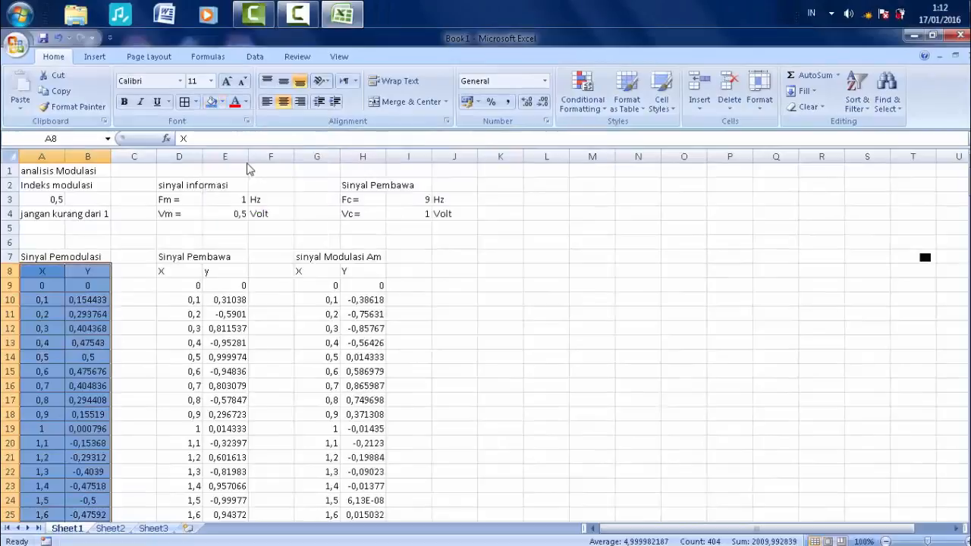
{"action": "left_click", "coordinate": [214, 271]}
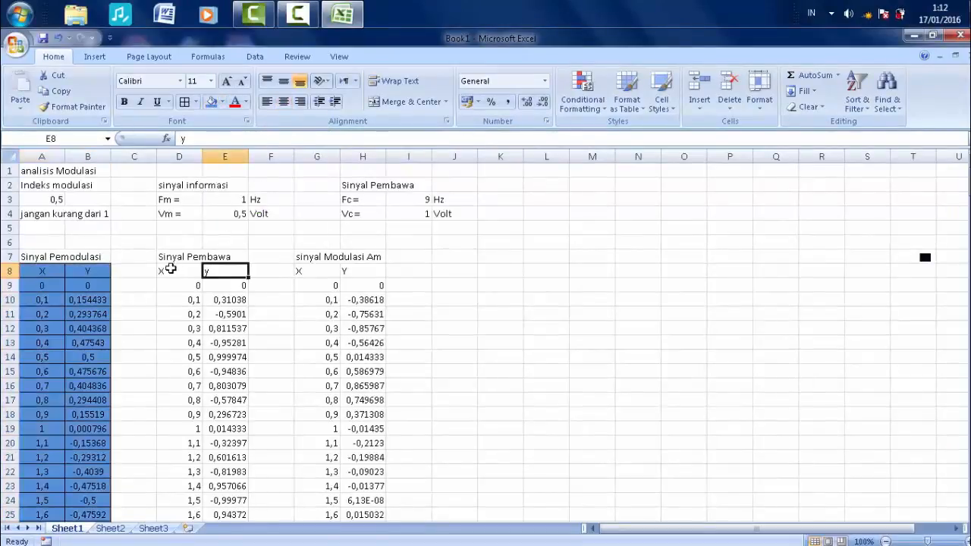
Give the carrier signal table D8:E209 a dark red fill, centre its contents and apply all borders
{"action": "left_click", "coordinate": [166, 269]}
{"action": "left_click_drag", "start_coordinate": [221, 442], "coordinate": [222, 543]}
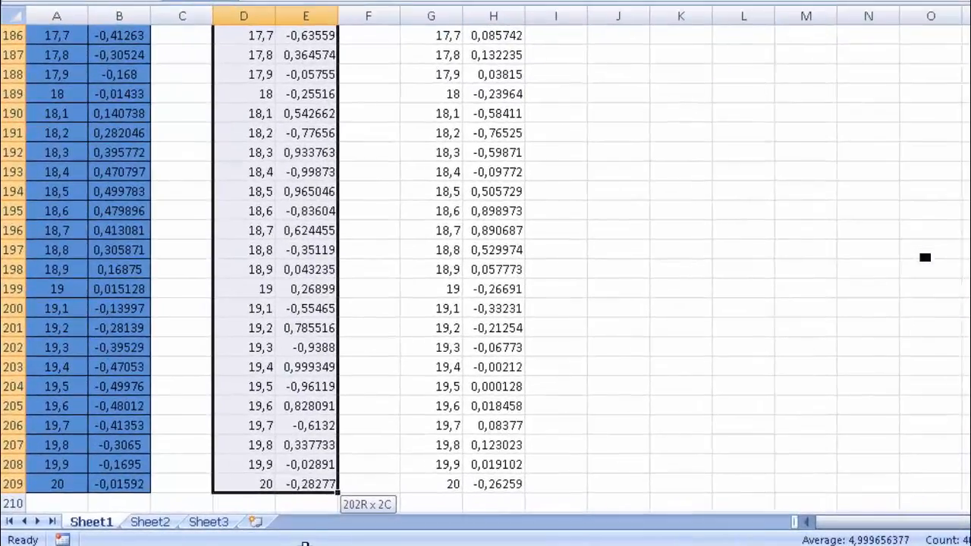
{"action": "left_click_drag", "start_coordinate": [305, 543], "coordinate": [321, 402]}
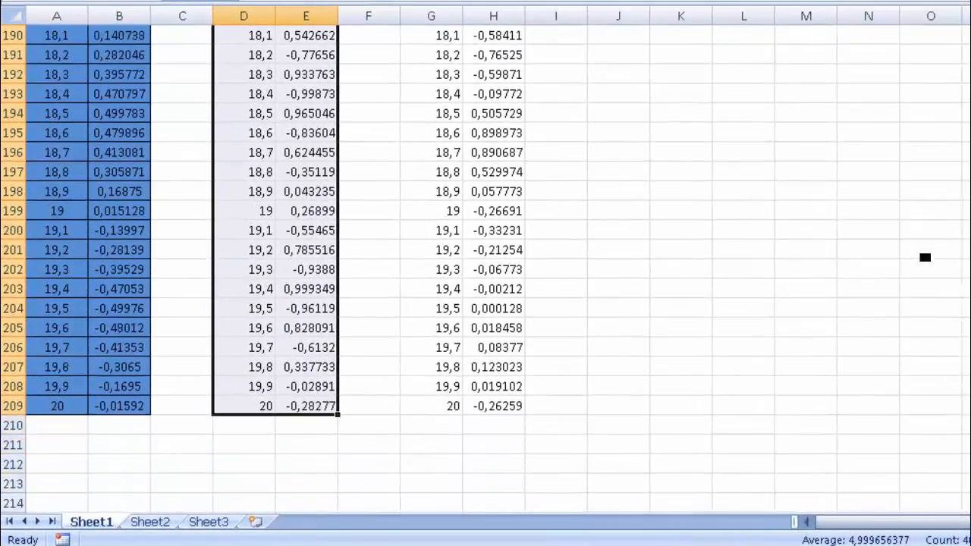
{"action": "left_click", "coordinate": [302, 13]}
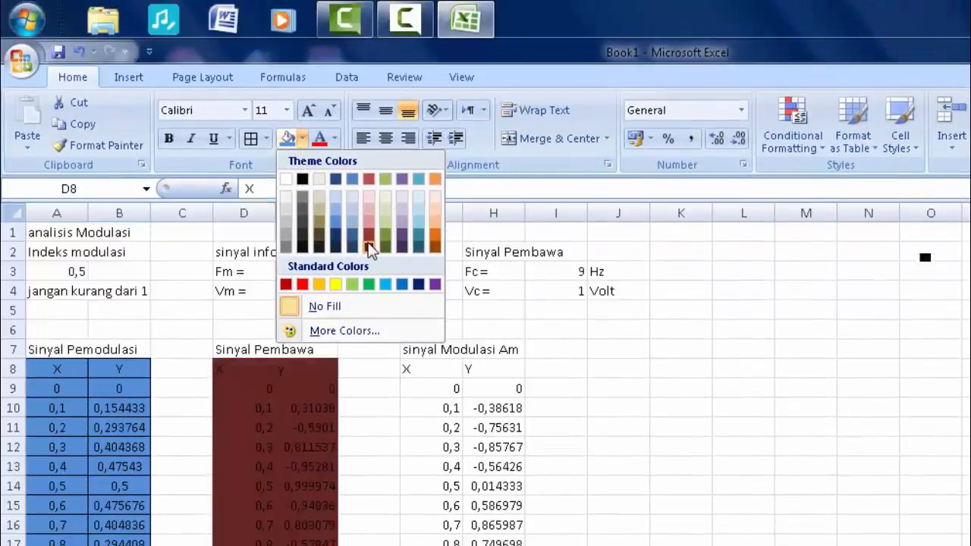
{"action": "left_click", "coordinate": [369, 232]}
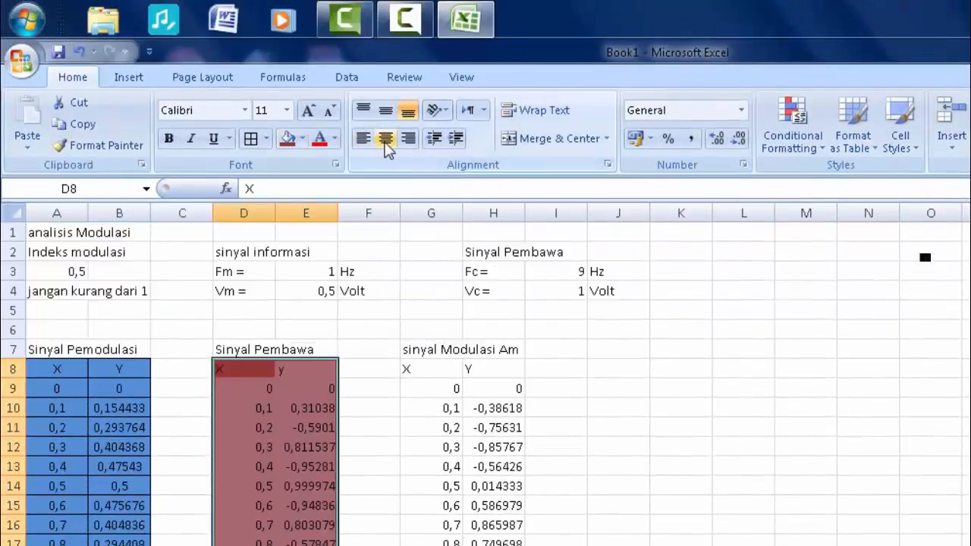
{"action": "left_click", "coordinate": [385, 138]}
{"action": "left_click", "coordinate": [256, 138]}
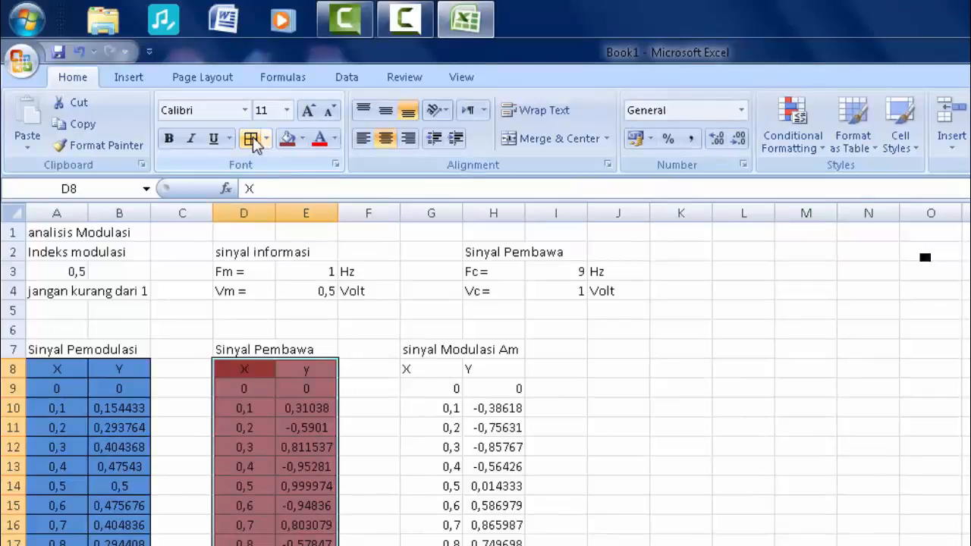
{"action": "left_click", "coordinate": [402, 430]}
Give the AM signal table G8:H209 a dark purple fill, apply all borders and centre its contents
{"action": "left_click_drag", "start_coordinate": [413, 370], "coordinate": [459, 514]}
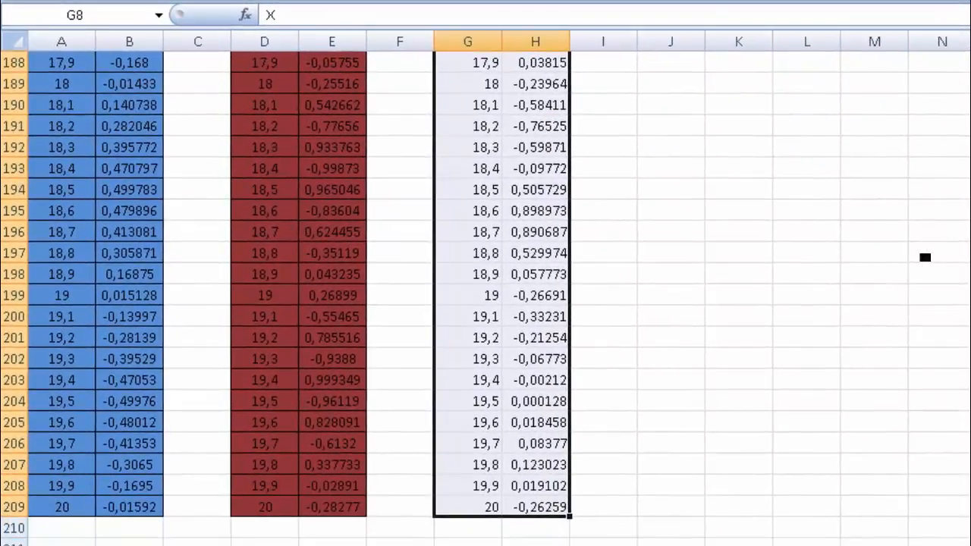
{"action": "left_click", "coordinate": [329, 0]}
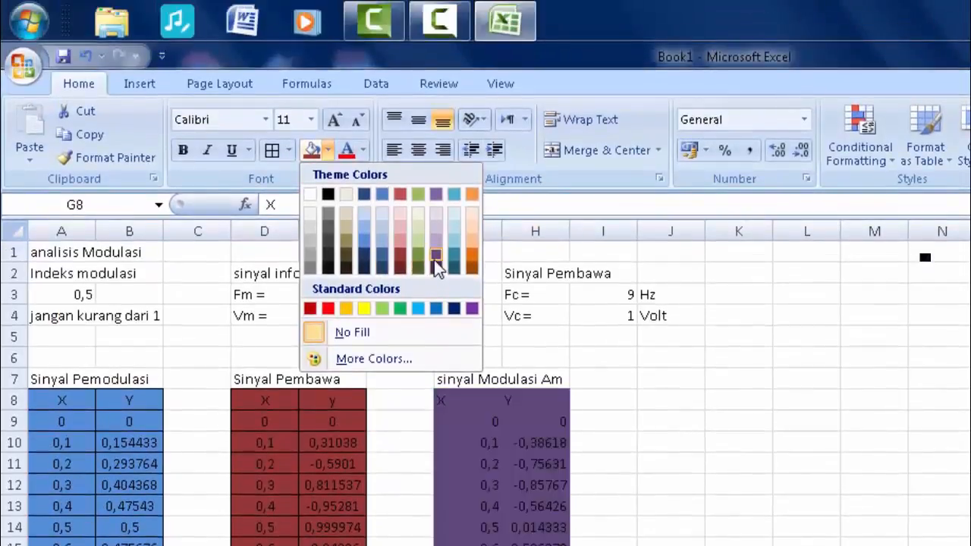
{"action": "left_click", "coordinate": [436, 262]}
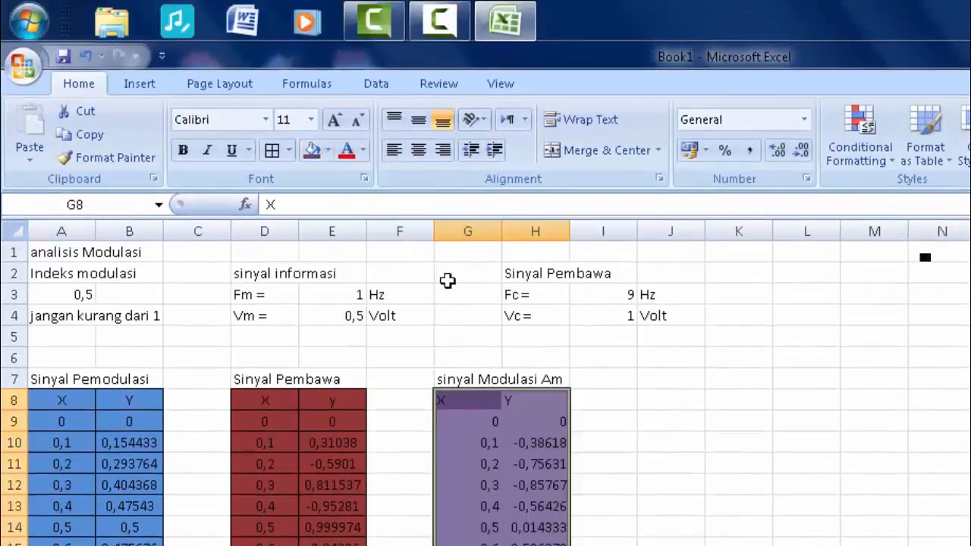
{"action": "left_click", "coordinate": [272, 150]}
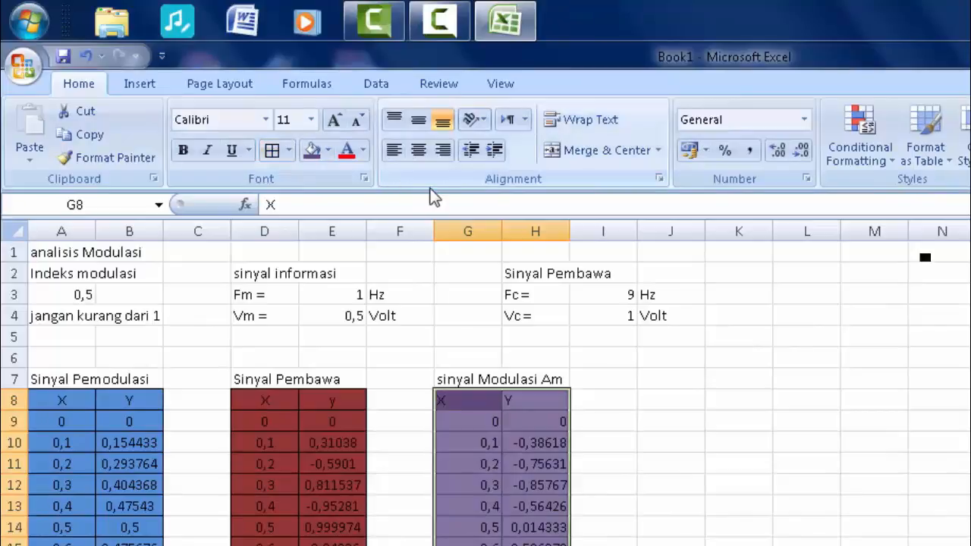
{"action": "left_click", "coordinate": [419, 149]}
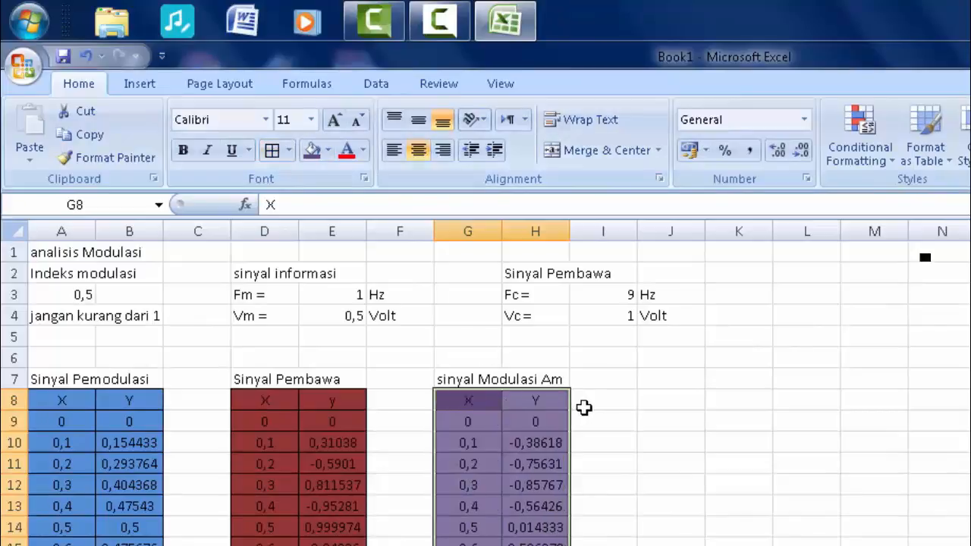
{"action": "left_click", "coordinate": [584, 407]}
Look over the rows of the three formatted signal tables and return to the first row of the sheet
{"action": "key", "text": "Down"}
{"action": "key", "text": "Down"}
{"action": "key", "text": "Down"}
{"action": "key", "text": "Down"}
{"action": "key", "text": "Down"}
{"action": "key", "text": "Down"}
{"action": "key", "text": "Down"}
{"action": "key", "text": "Down"}
{"action": "key", "text": "Down"}
{"action": "key", "text": "Down"}
{"action": "key", "text": "Down"}
{"action": "key", "text": "Down"}
{"action": "key", "text": "Down"}
{"action": "key", "text": "Down"}
{"action": "key", "text": "Down"}
{"action": "key", "text": "Down"}
{"action": "key", "text": "Down"}
{"action": "key", "text": "Down"}
{"action": "key", "text": "Down"}
{"action": "key", "text": "Down"}
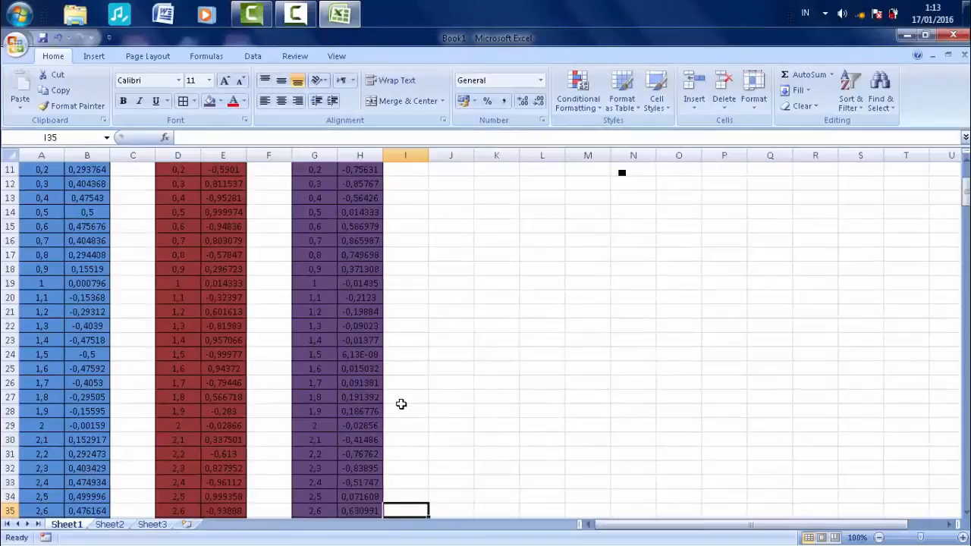
{"action": "key", "text": "Down"}
{"action": "key", "text": "Down"}
{"action": "key", "text": "Down"}
{"action": "key", "text": "Down"}
{"action": "key", "text": "Down"}
{"action": "key", "text": "Down"}
{"action": "key", "text": "Down"}
{"action": "key", "text": "Down"}
{"action": "key", "text": "Down"}
{"action": "key", "text": "Down"}
{"action": "key", "text": "Down"}
{"action": "key", "text": "Down"}
{"action": "key", "text": "Down"}
{"action": "key", "text": "Down"}
{"action": "key", "text": "Down"}
{"action": "key", "text": "Down"}
{"action": "key", "text": "Down"}
{"action": "key", "text": "Down"}
{"action": "key", "text": "Down"}
{"action": "key", "text": "Down"}
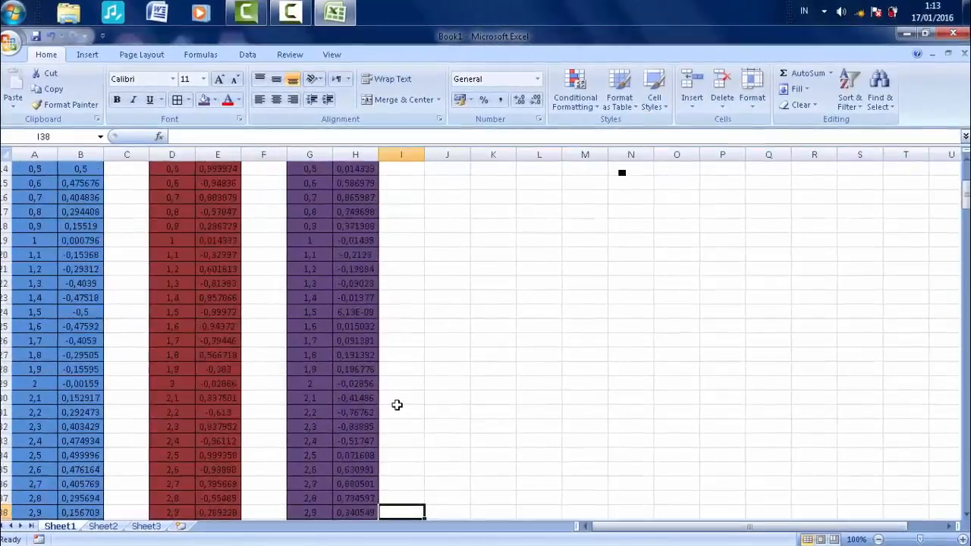
{"action": "key", "text": "Down"}
{"action": "key", "text": "Down"}
{"action": "key", "text": "Down"}
{"action": "key", "text": "Down"}
{"action": "key", "text": "Down"}
{"action": "key", "text": "Down"}
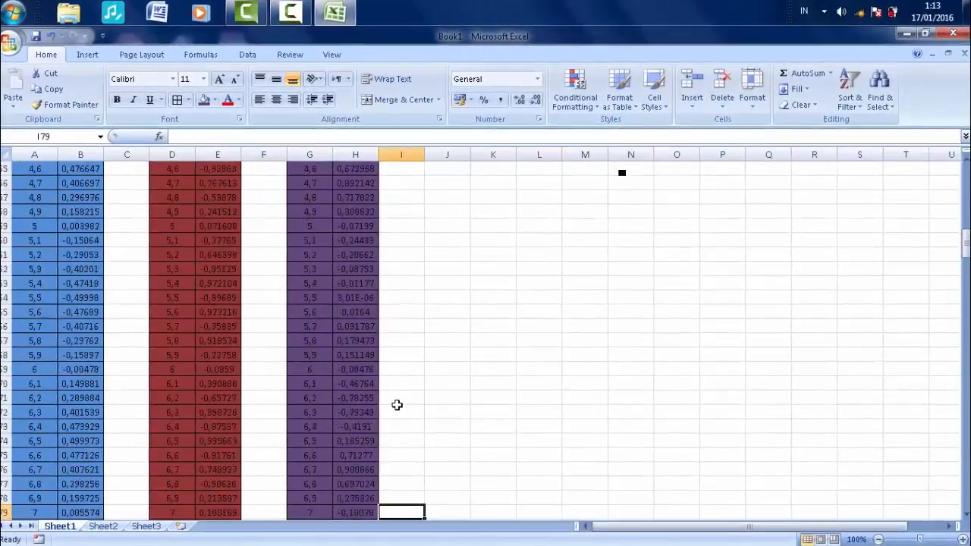
{"action": "key", "text": "Up"}
{"action": "key", "text": "Up"}
{"action": "key", "text": "Up"}
{"action": "key", "text": "Up"}
{"action": "key", "text": "Up"}
{"action": "key", "text": "Up"}
{"action": "key", "text": "Up"}
{"action": "key", "text": "Up"}
{"action": "key", "text": "Up"}
{"action": "key", "text": "Up"}
{"action": "key", "text": "Up"}
{"action": "key", "text": "Up"}
{"action": "key", "text": "Up"}
{"action": "key", "text": "Up"}
{"action": "key", "text": "Up"}
{"action": "key", "text": "Up"}
{"action": "key", "text": "Up"}
{"action": "key", "text": "Up"}
{"action": "key", "text": "Up"}
{"action": "key", "text": "Up"}
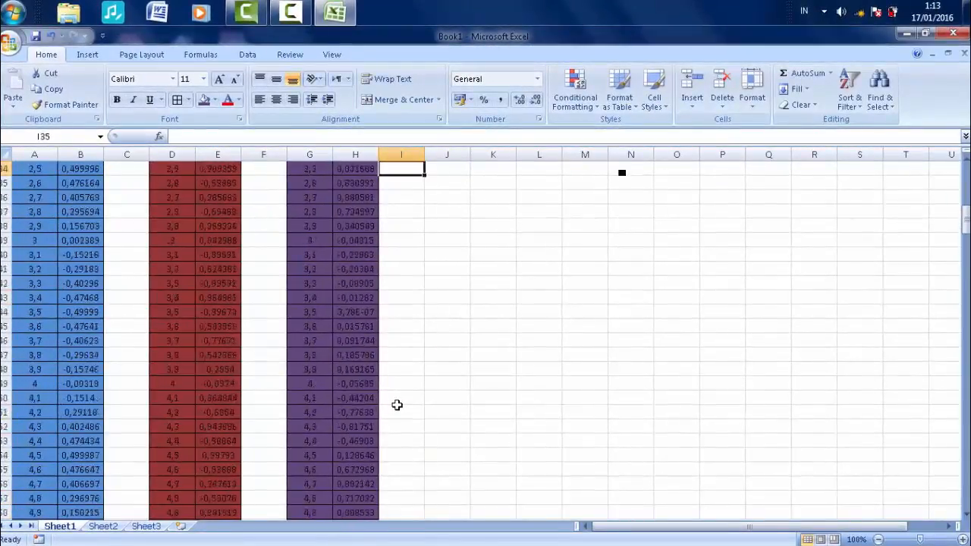
{"action": "key", "text": "Up"}
{"action": "key", "text": "Up"}
{"action": "key", "text": "Up"}
{"action": "key", "text": "Up"}
{"action": "key", "text": "Up"}
{"action": "key", "text": "Up"}
{"action": "key", "text": "Up"}
{"action": "key", "text": "Up"}
{"action": "key", "text": "Up"}
{"action": "key", "text": "Up"}
{"action": "key", "text": "Up"}
{"action": "key", "text": "Up"}
{"action": "key", "text": "Up"}
{"action": "key", "text": "Up"}
{"action": "key", "text": "Up"}
{"action": "key", "text": "Up"}
{"action": "key", "text": "Up"}
{"action": "key", "text": "Up"}
{"action": "key", "text": "Up"}
{"action": "key", "text": "Up"}
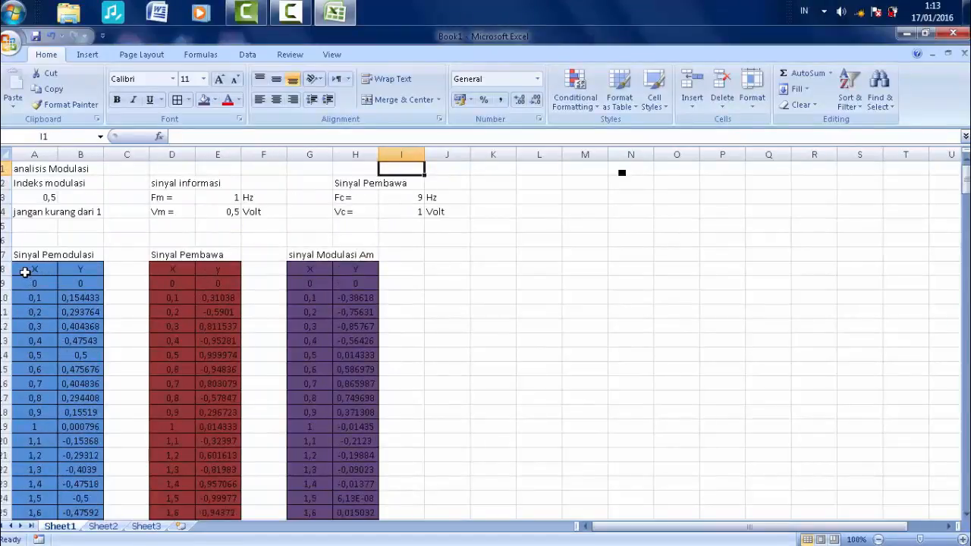
Insert a scatter chart with straight lines from the modulating signal table A8:B209 and place it beside the AM table, starting at row 8
{"action": "left_click_drag", "start_coordinate": [25, 271], "coordinate": [70, 497]}
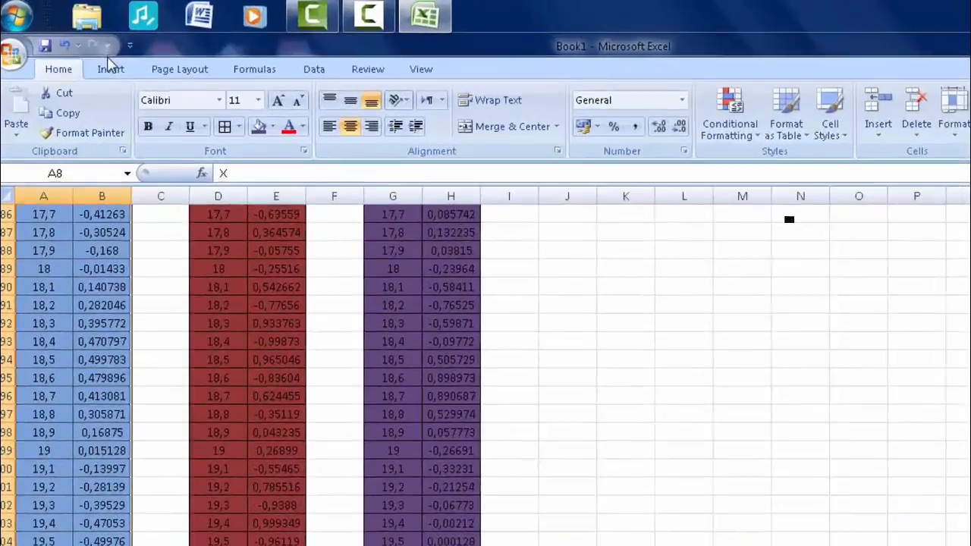
{"action": "left_click", "coordinate": [110, 69]}
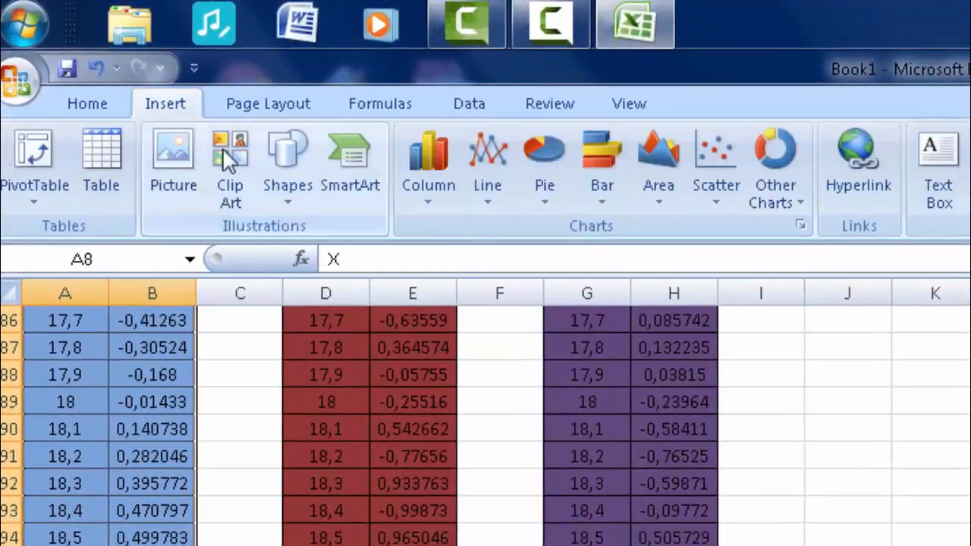
{"action": "left_click", "coordinate": [713, 199]}
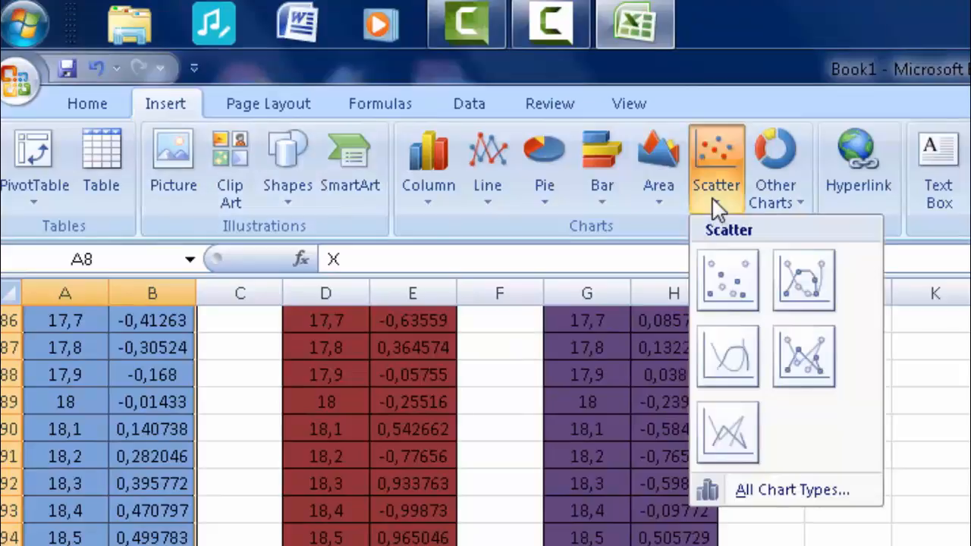
{"action": "left_click", "coordinate": [742, 436]}
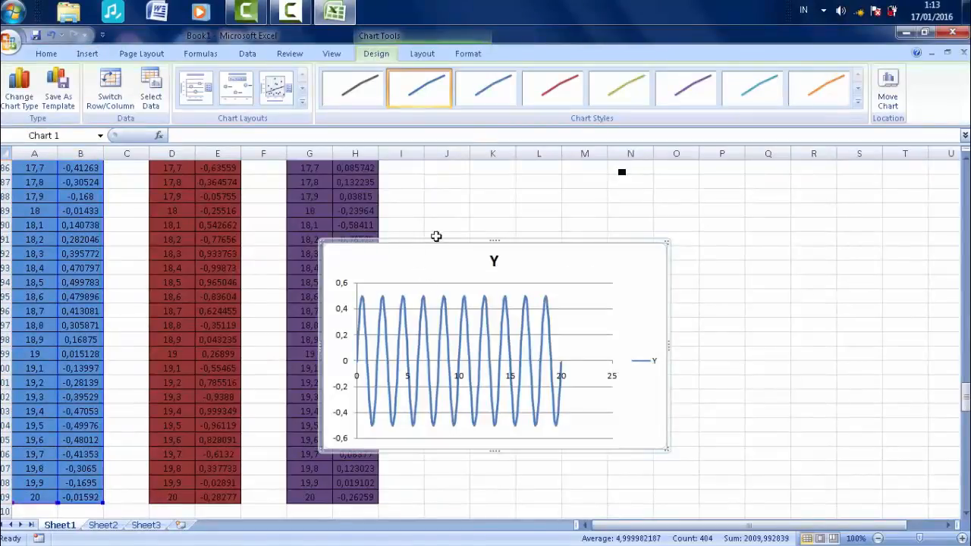
{"action": "left_click_drag", "start_coordinate": [456, 243], "coordinate": [496, 258]}
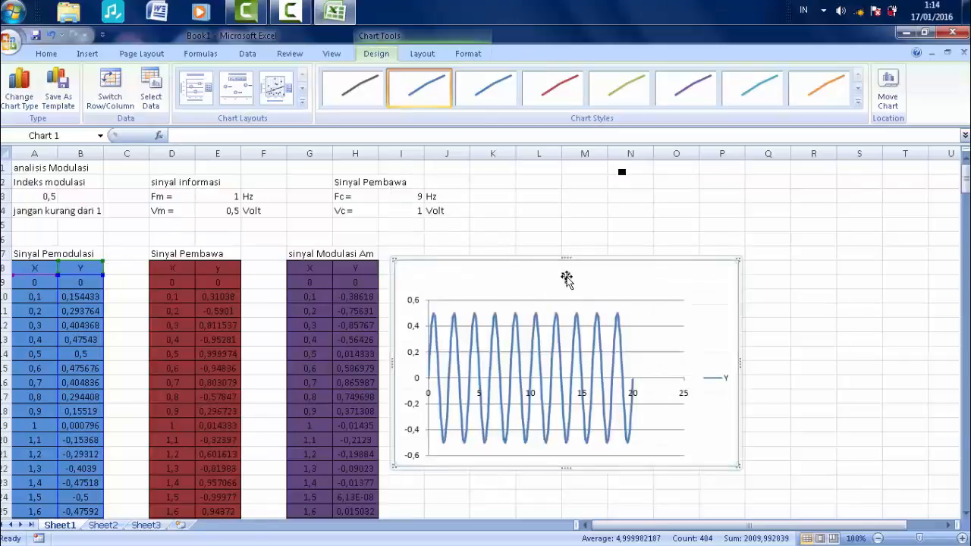
Change the modulating signal chart's title to "Sinyal Pemodulasi"
{"action": "left_click", "coordinate": [566, 279]}
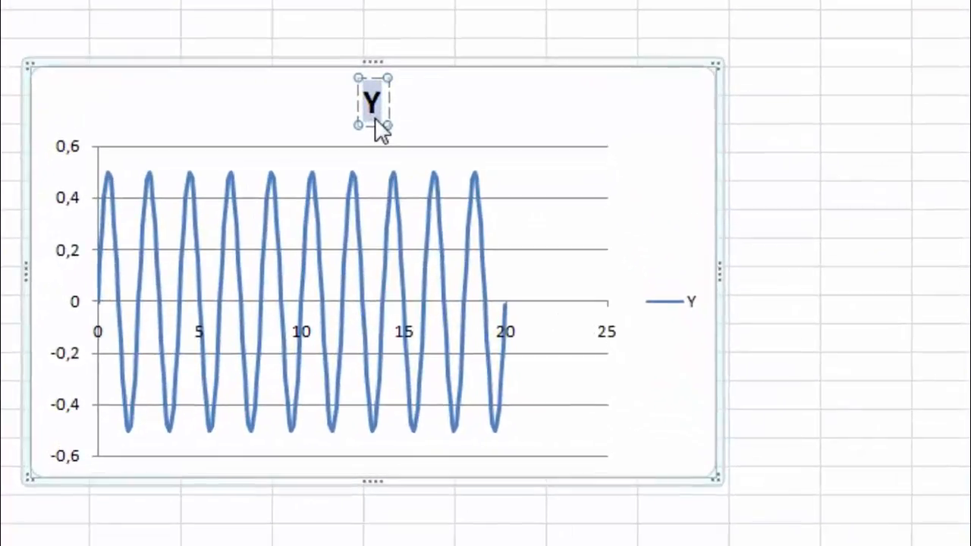
{"action": "type", "text": "S"}
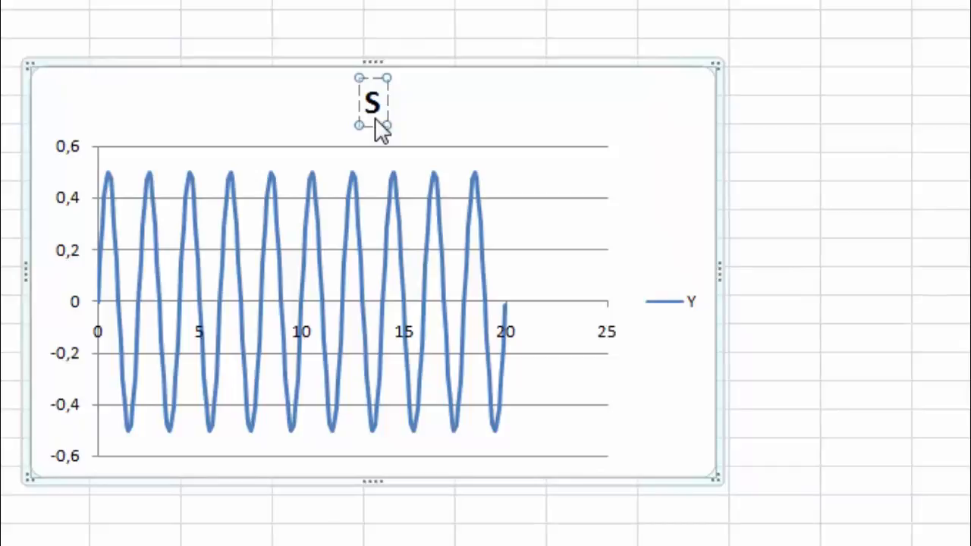
{"action": "type", "text": "inyal"}
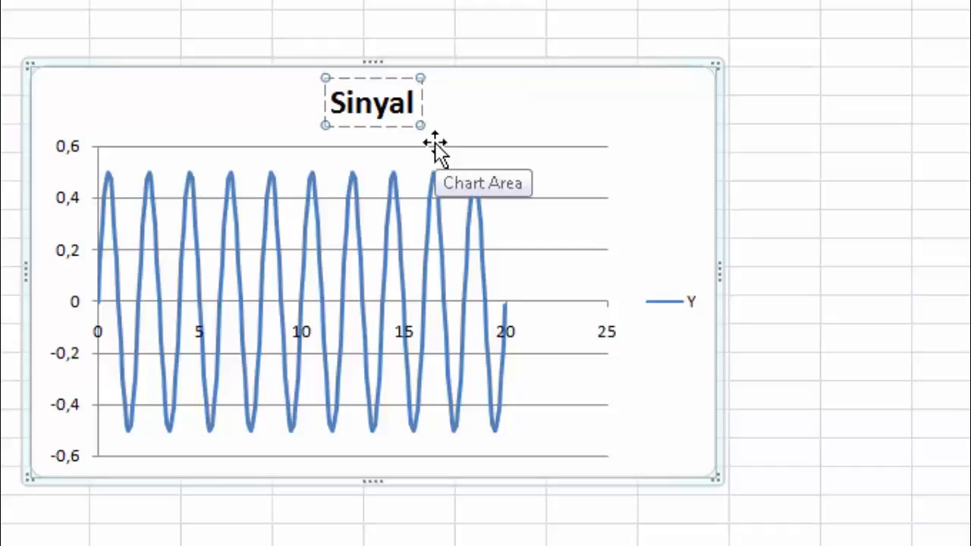
{"action": "type", "text": "  p"}
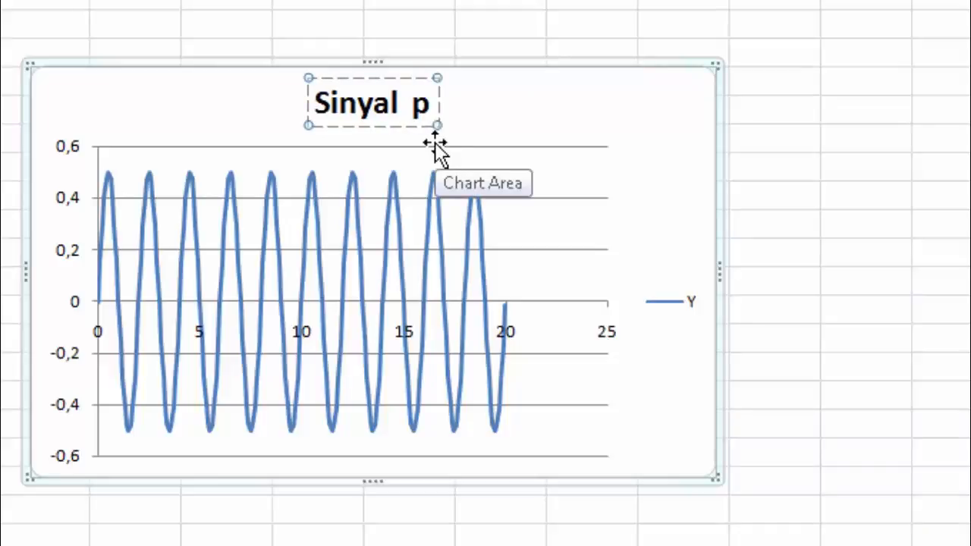
{"action": "key", "text": "BackSpace"}
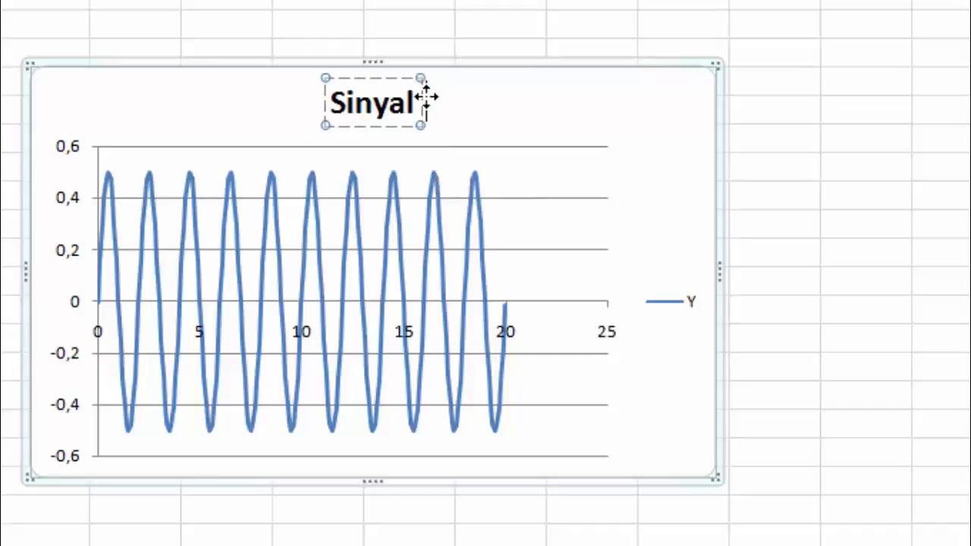
{"action": "type", "text": "P"}
{"action": "type", "text": "emodulas"}
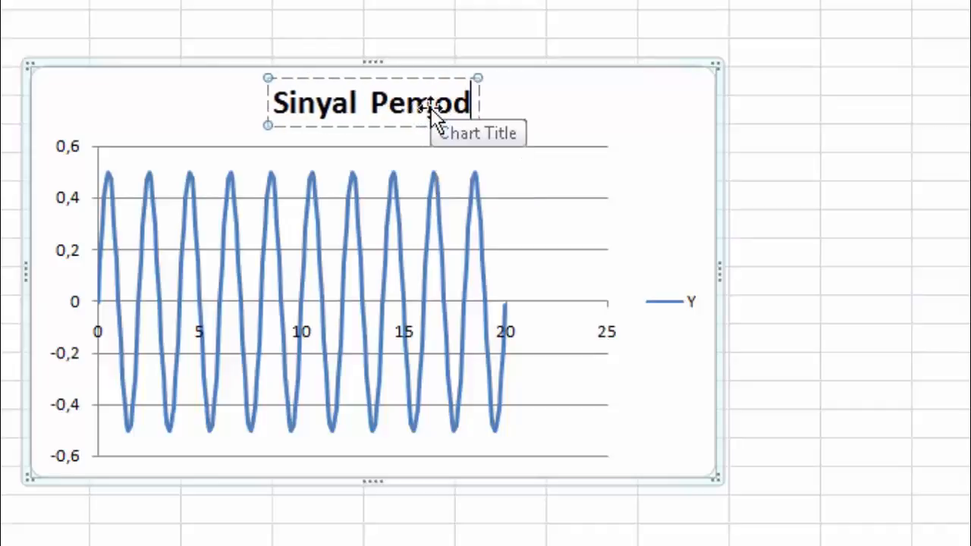
{"action": "type", "text": "i"}
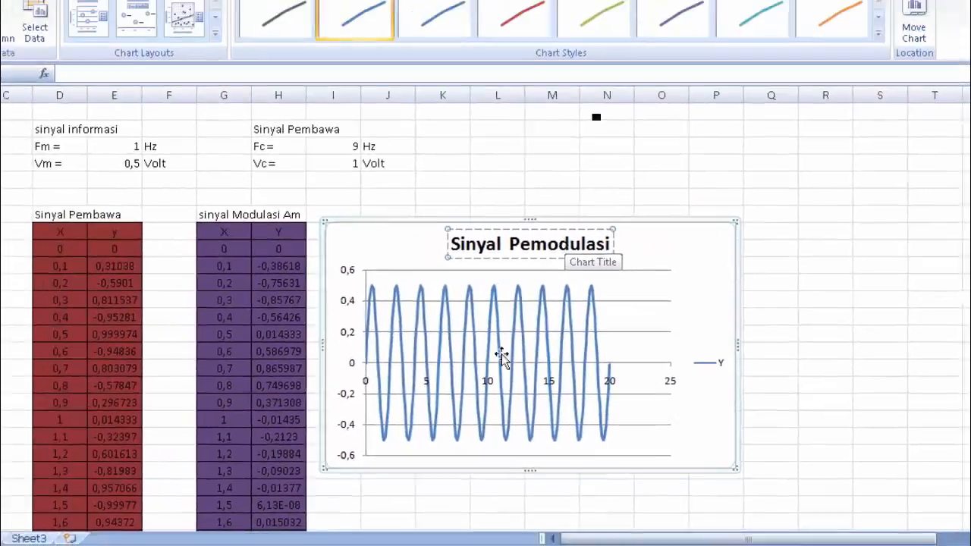
{"action": "left_click", "coordinate": [495, 480]}
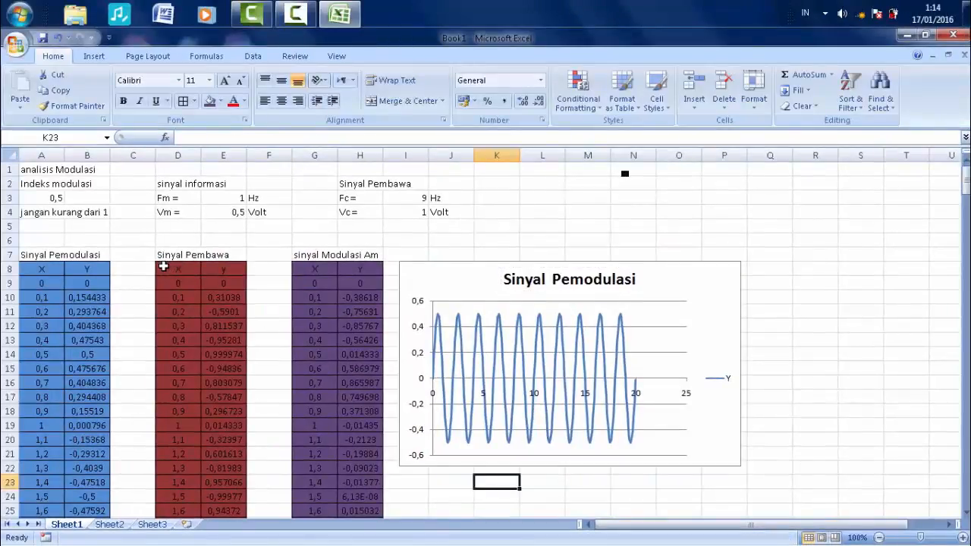
Insert a scatter chart with straight lines from the carrier table D8:E209 and place it directly below the Sinyal Pemodulasi chart
{"action": "left_click_drag", "start_coordinate": [163, 266], "coordinate": [209, 497]}
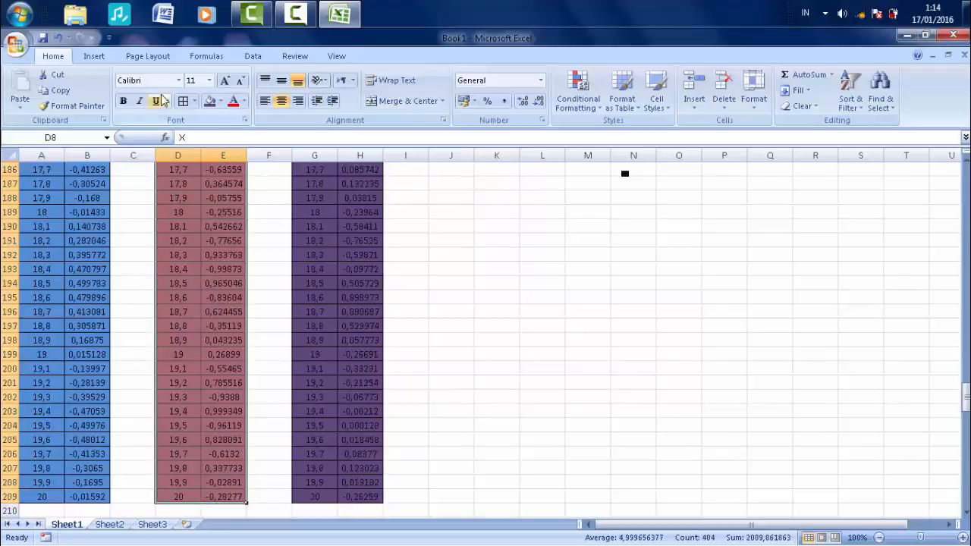
{"action": "left_click", "coordinate": [104, 54]}
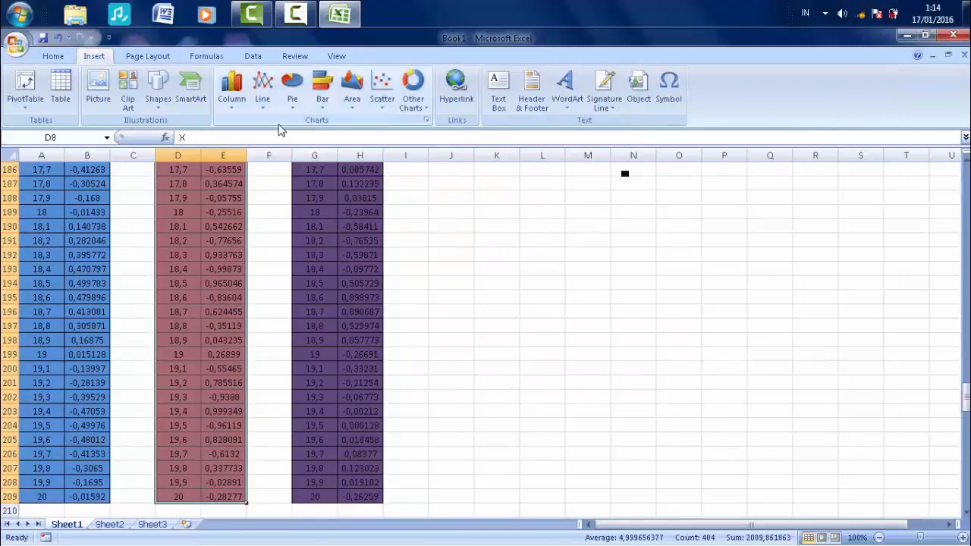
{"action": "left_click", "coordinate": [383, 106]}
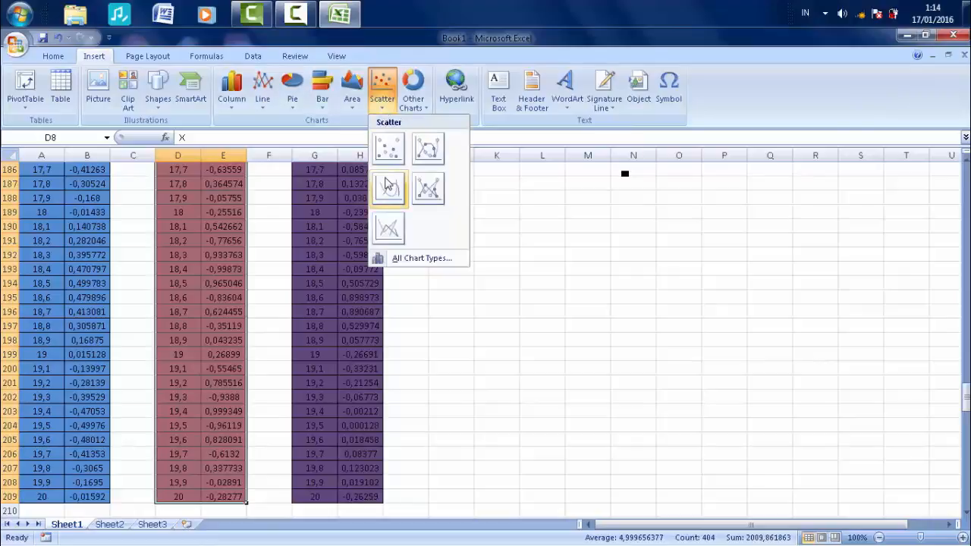
{"action": "left_click", "coordinate": [381, 235]}
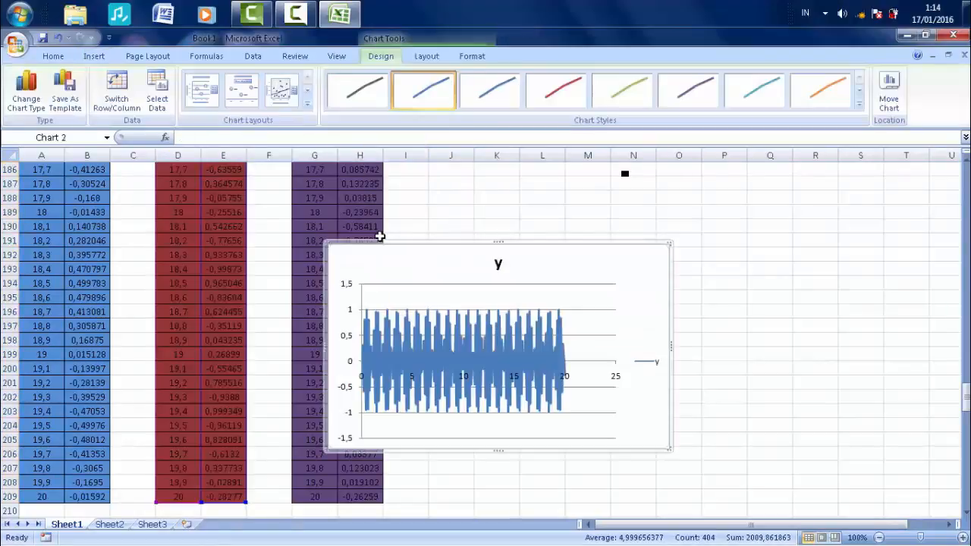
{"action": "left_click_drag", "start_coordinate": [468, 243], "coordinate": [543, 334]}
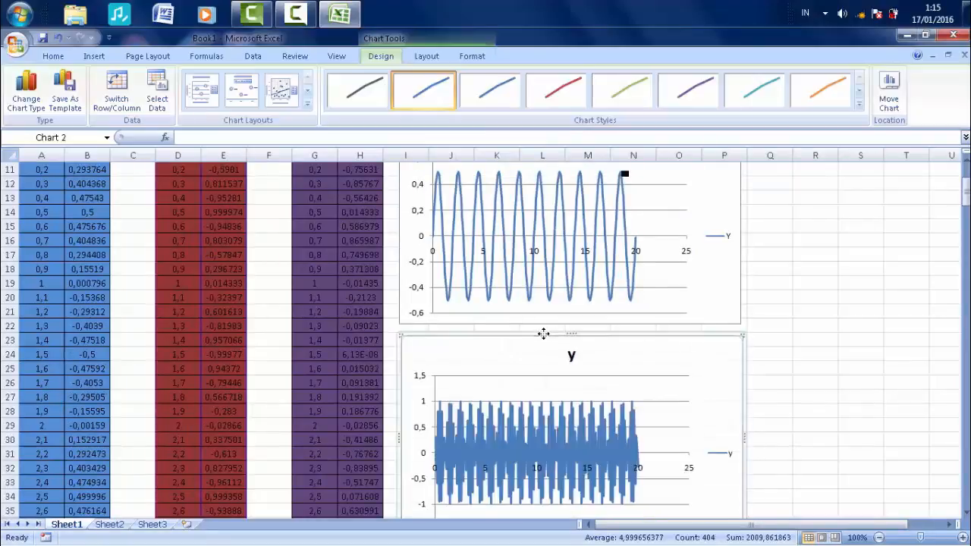
Change the carrier signal chart's title to "Sinyal Pembawa"
{"action": "left_click", "coordinate": [573, 358]}
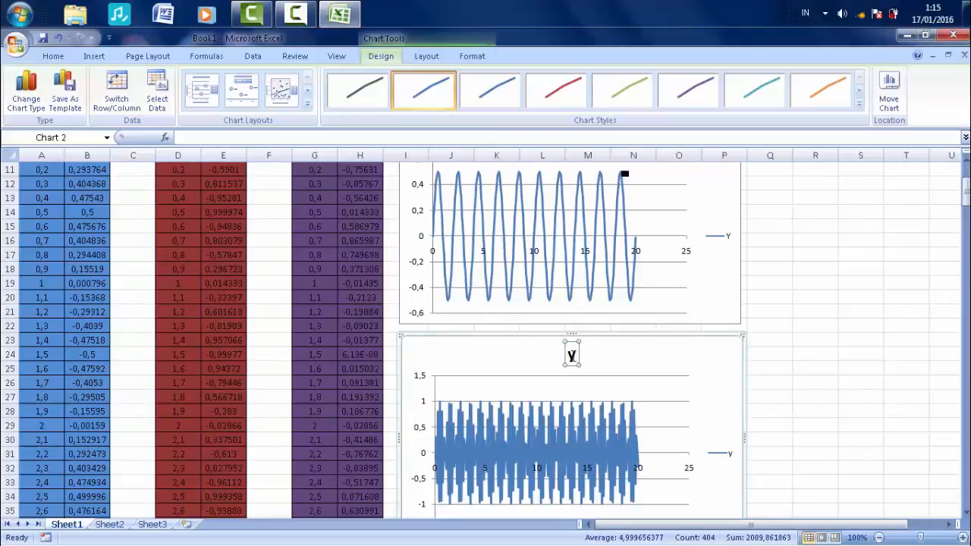
{"action": "double_click", "coordinate": [573, 357]}
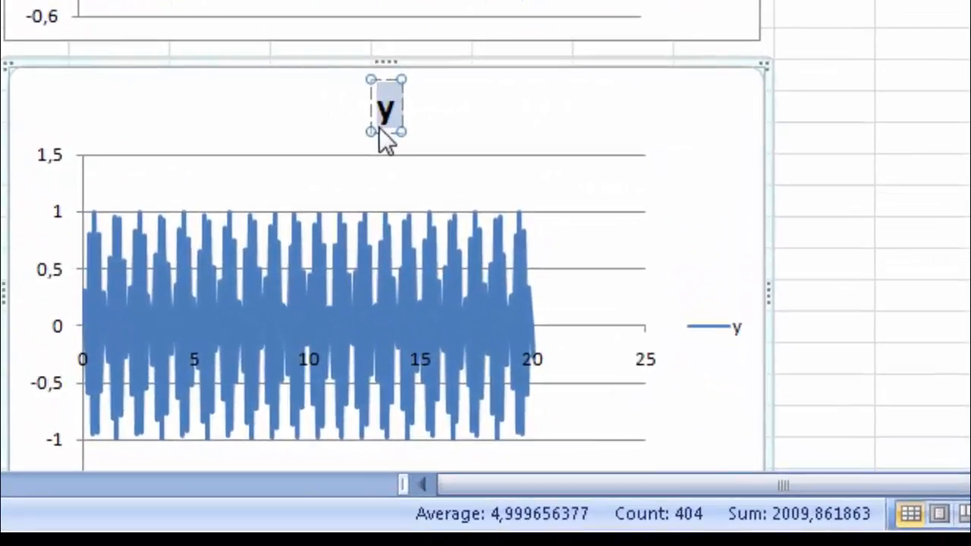
{"action": "type", "text": "Sinya"}
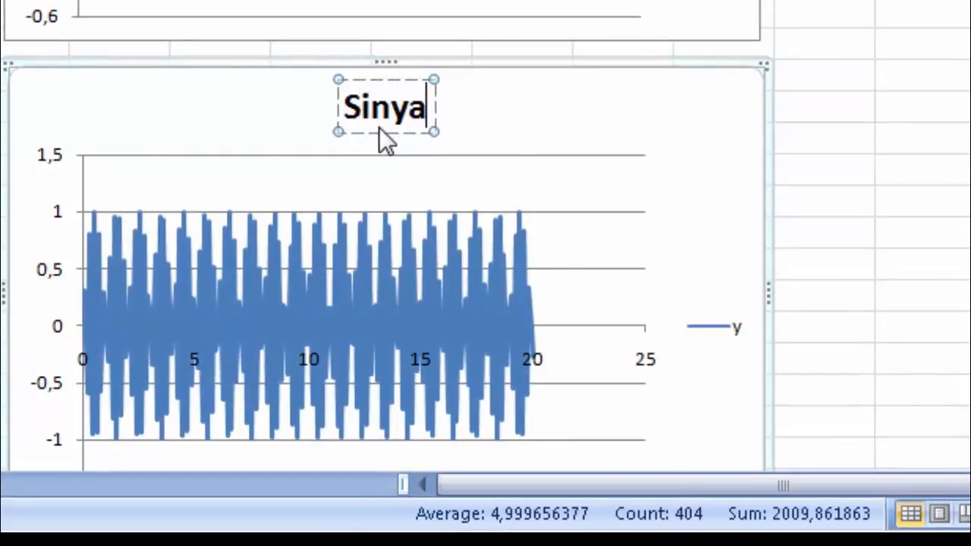
{"action": "type", "text": "l Pe"}
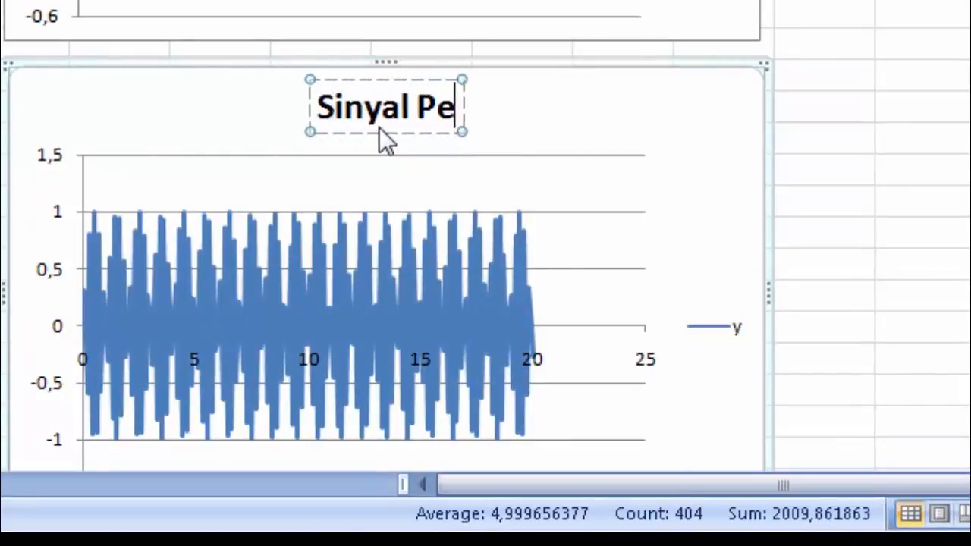
{"action": "type", "text": "mbawa"}
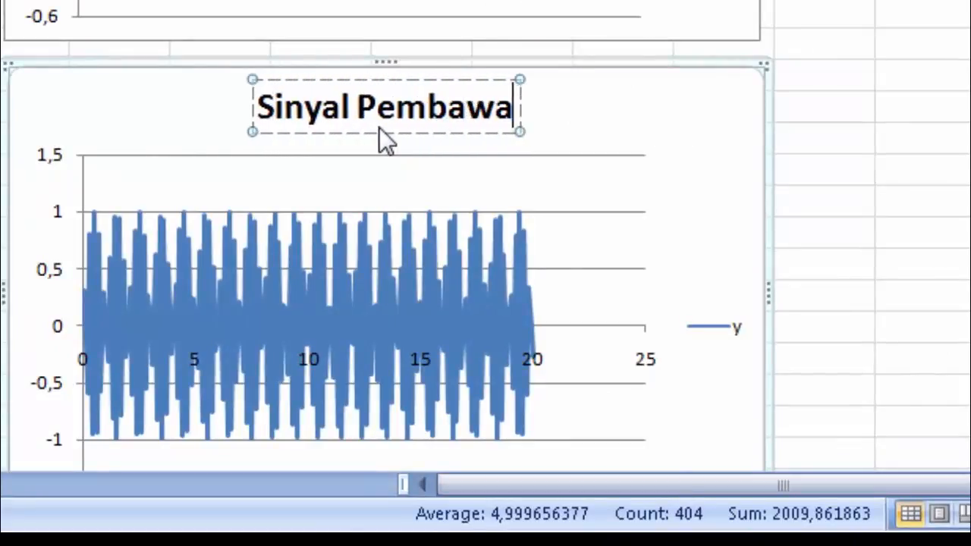
{"action": "left_click", "coordinate": [581, 134]}
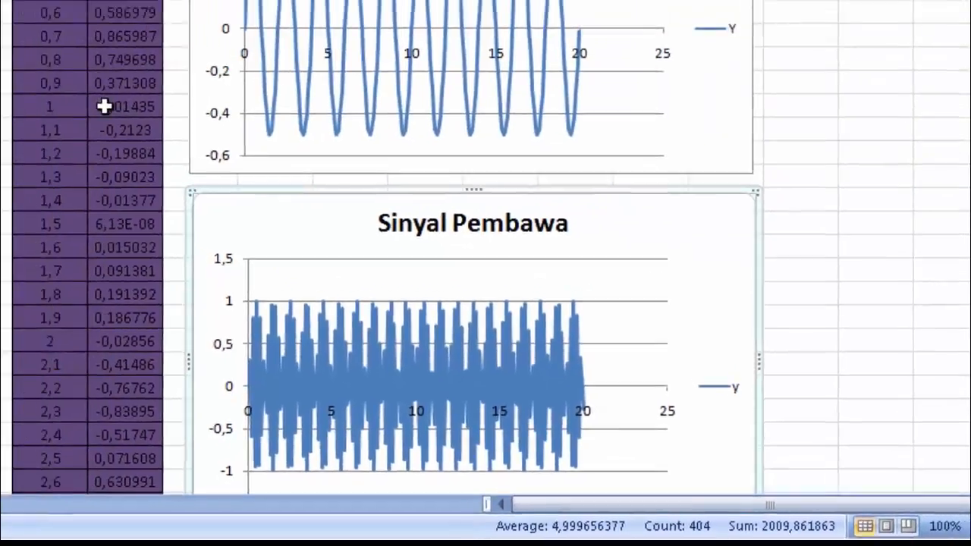
Insert a scatter chart with straight lines from the AM table G8:H209 and place it directly below the Sinyal Pembawa chart
{"action": "key", "text": "Down"}
{"action": "key", "text": "Down"}
{"action": "key", "text": "Down"}
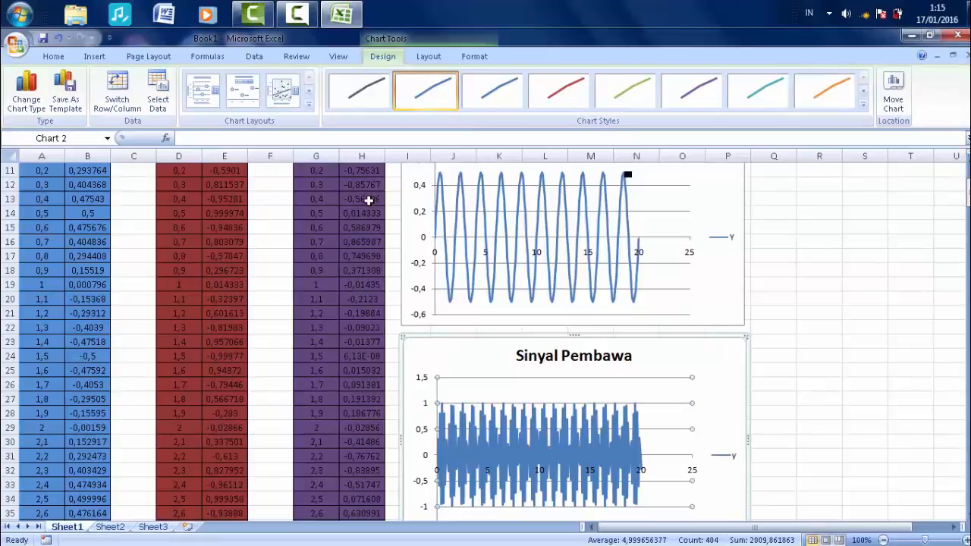
{"action": "key", "text": "Escape"}
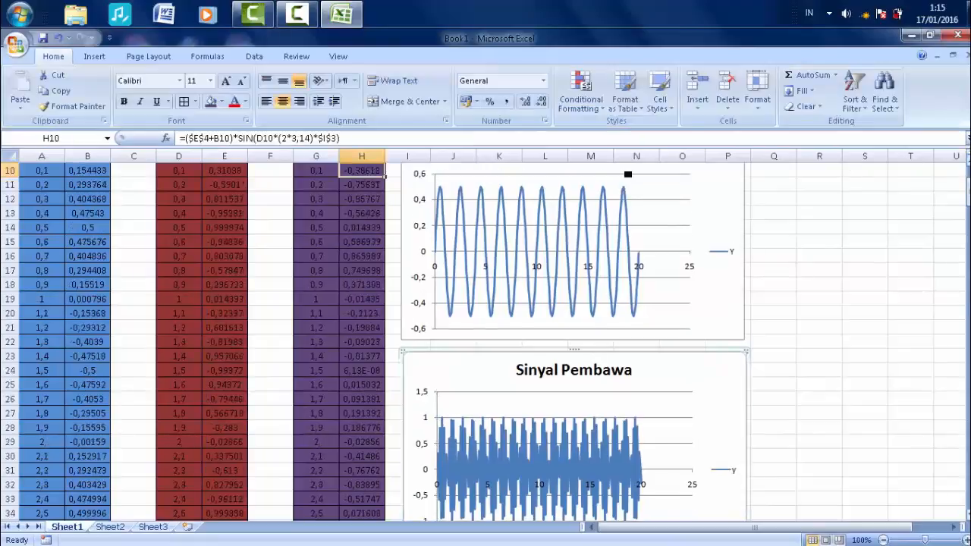
{"action": "scroll", "coordinate": [352, 252], "scroll_direction": "up", "scroll_amount": 3}
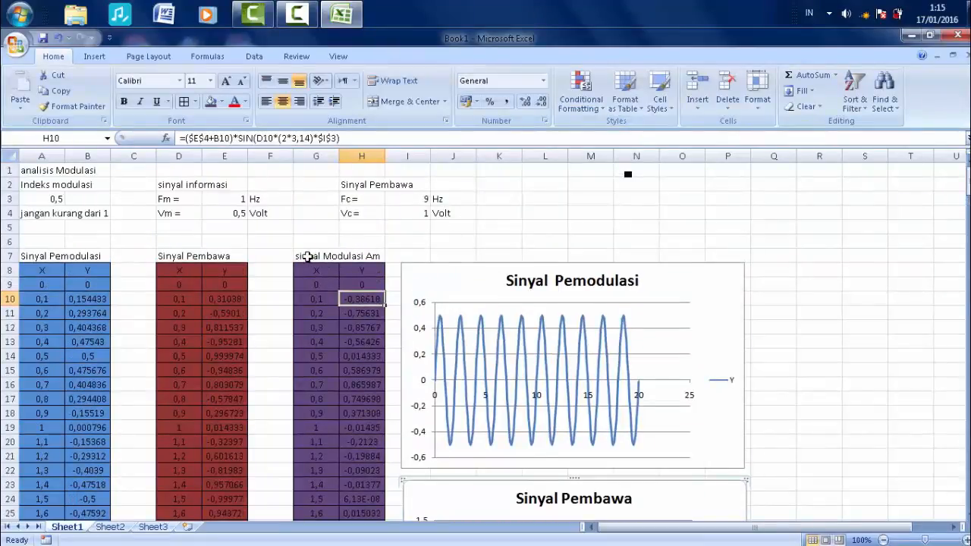
{"action": "left_click_drag", "start_coordinate": [306, 270], "coordinate": [358, 502]}
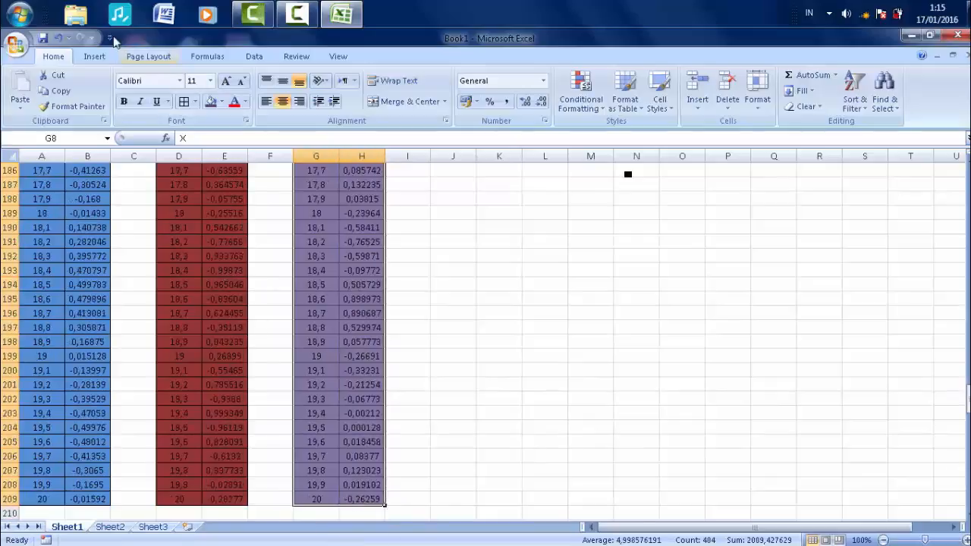
{"action": "left_click", "coordinate": [103, 59]}
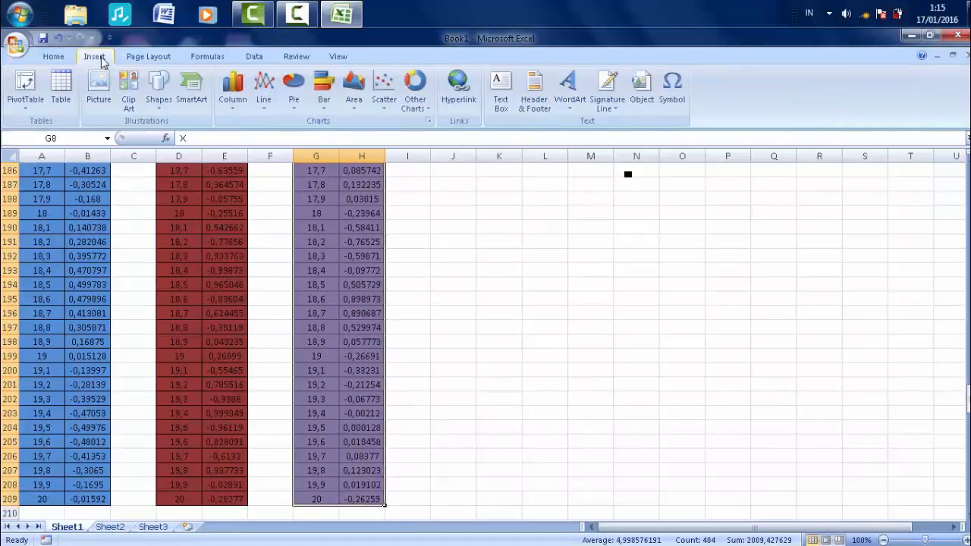
{"action": "left_click", "coordinate": [385, 111]}
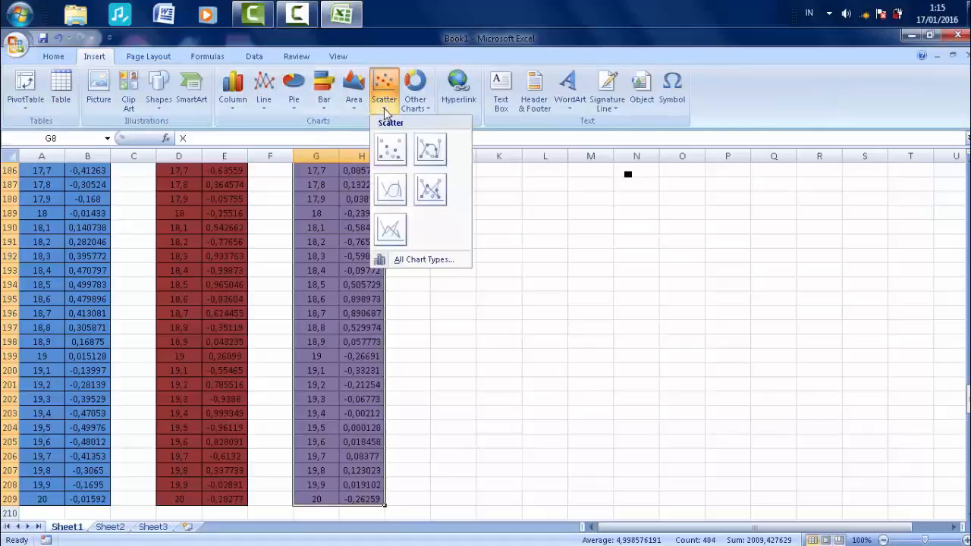
{"action": "left_click", "coordinate": [386, 227]}
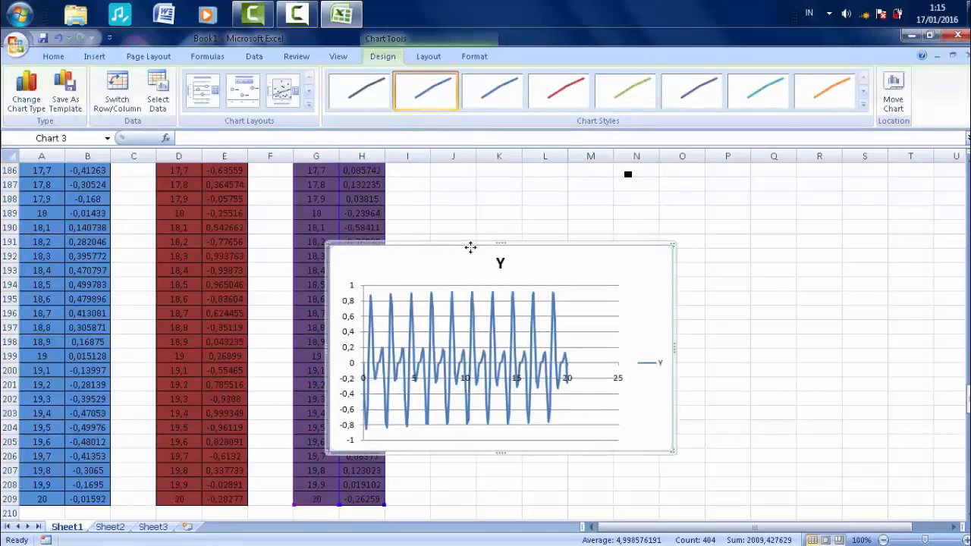
{"action": "left_click_drag", "start_coordinate": [470, 249], "coordinate": [550, 362]}
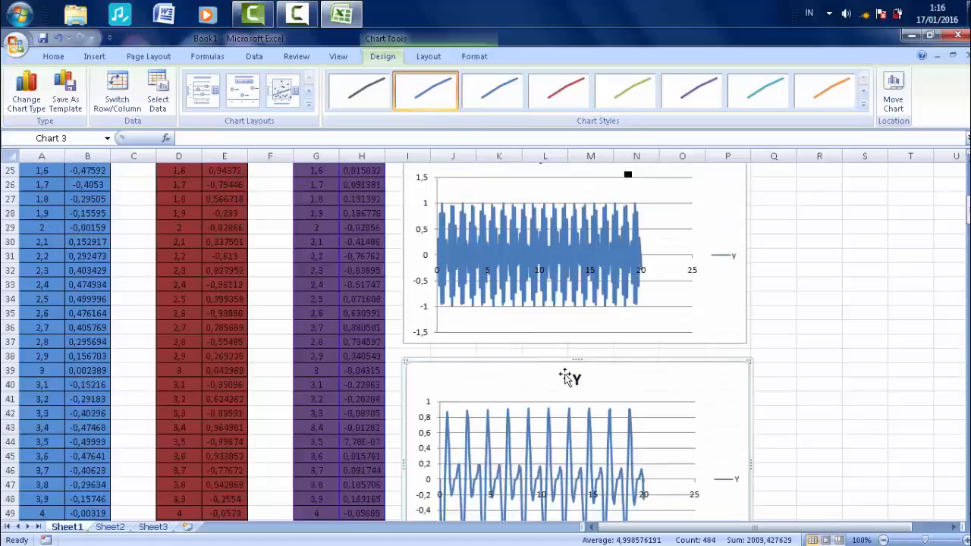
Change the AM signal chart's title to "Sinyal Modulasi Am"
{"action": "left_click", "coordinate": [574, 379]}
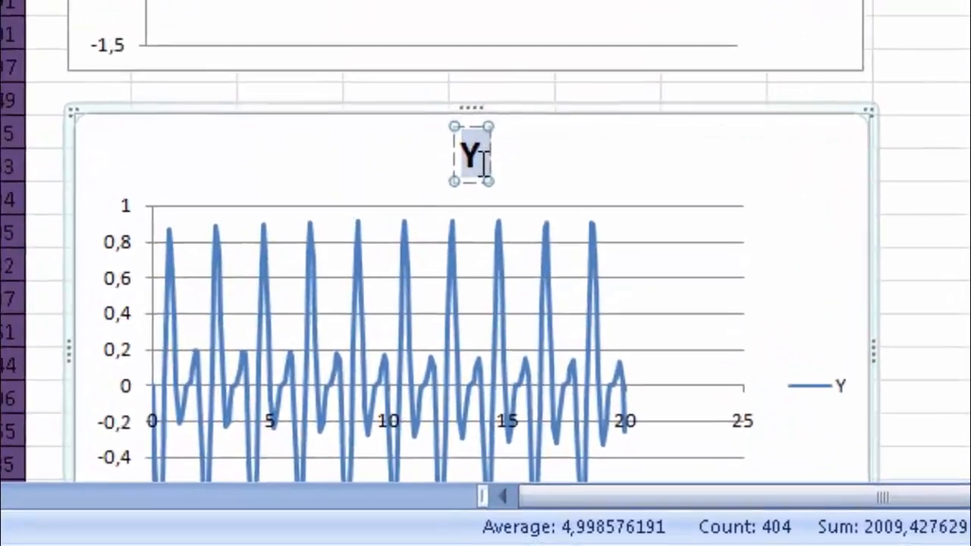
{"action": "double_click", "coordinate": [576, 380]}
{"action": "type", "text": "Sin"}
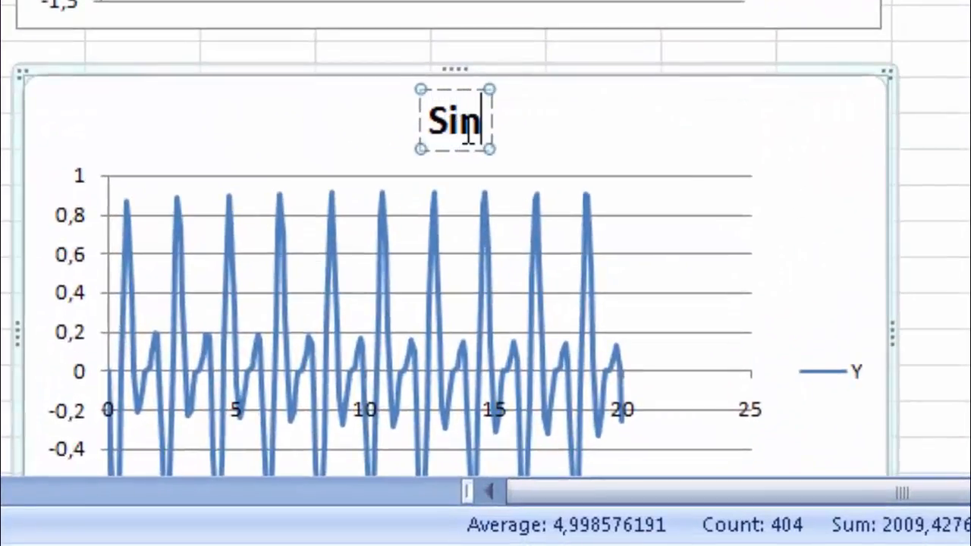
{"action": "type", "text": "yal Modulasi"}
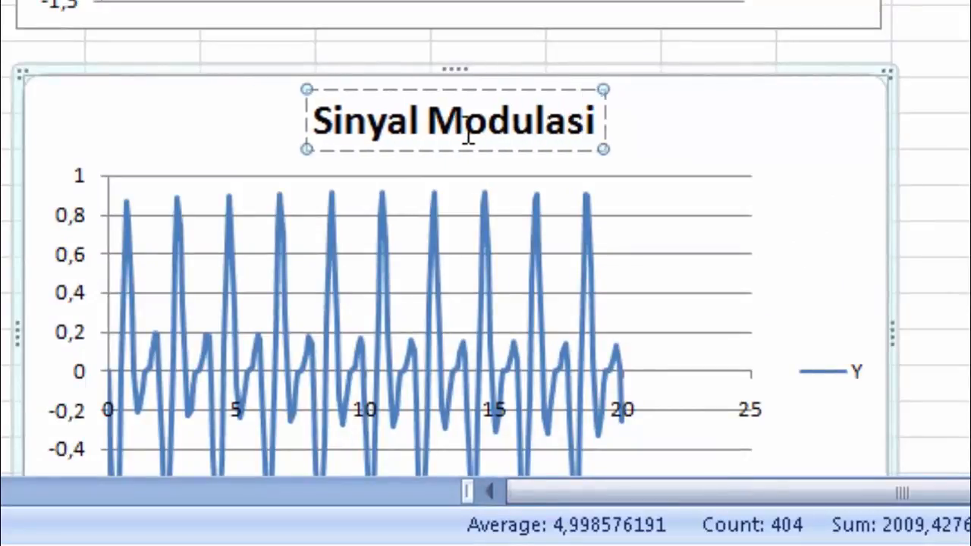
{"action": "type", "text": " Am"}
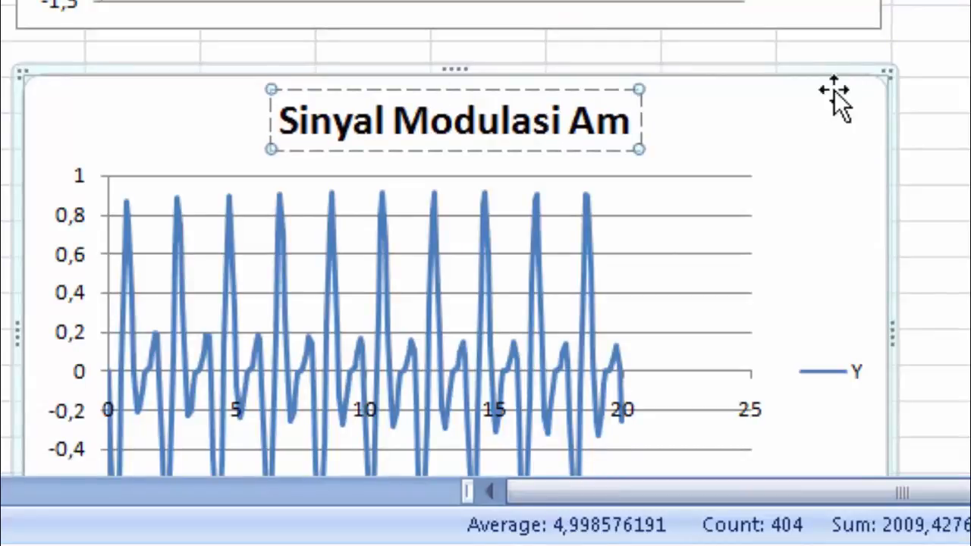
Apply the black-background chart style with a purple line to the Sinyal Pemodulasi chart
{"action": "scroll", "coordinate": [455, 239], "scroll_direction": "up", "scroll_amount": 7}
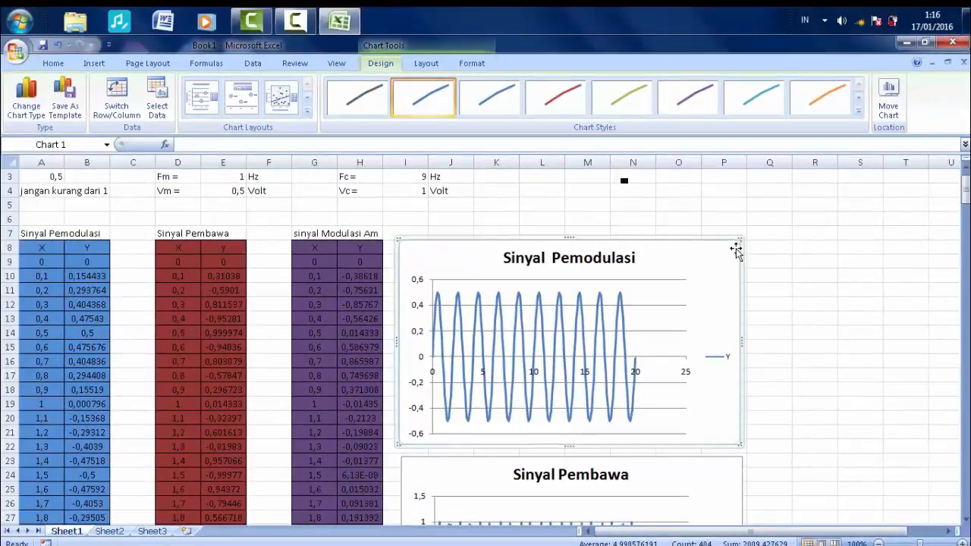
{"action": "left_click", "coordinate": [859, 112]}
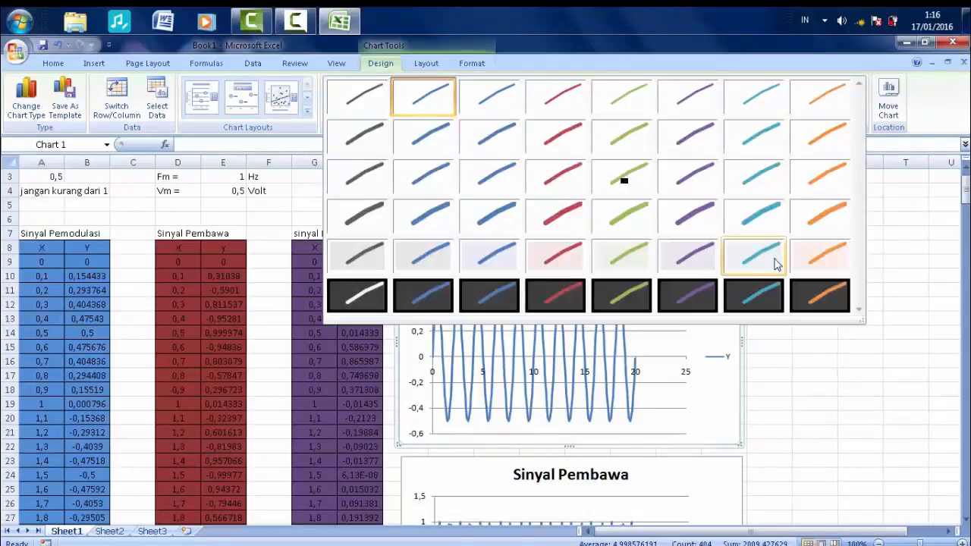
{"action": "key", "text": "Escape"}
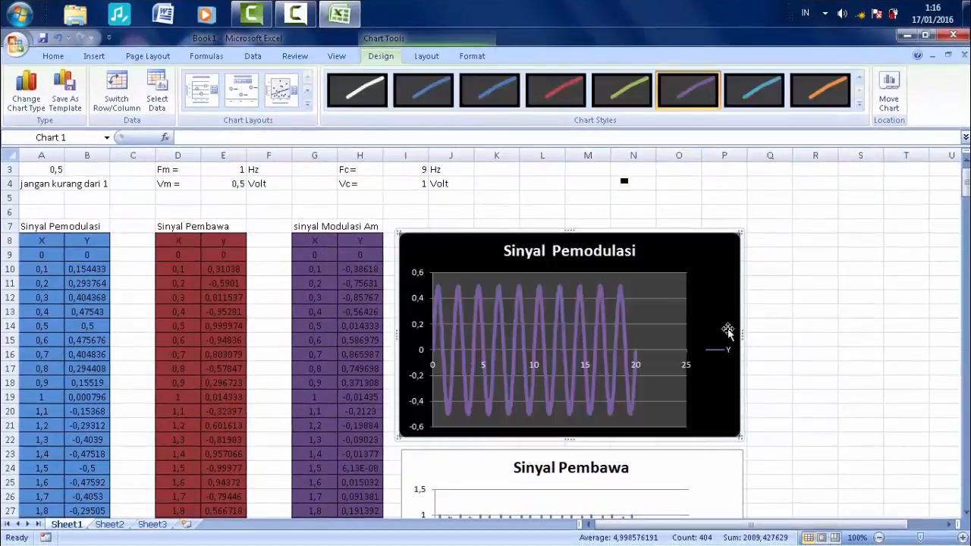
Apply the black-background chart style with a turquoise line to the Sinyal Pembawa chart
{"action": "left_click_drag", "start_coordinate": [967, 194], "coordinate": [967, 206]}
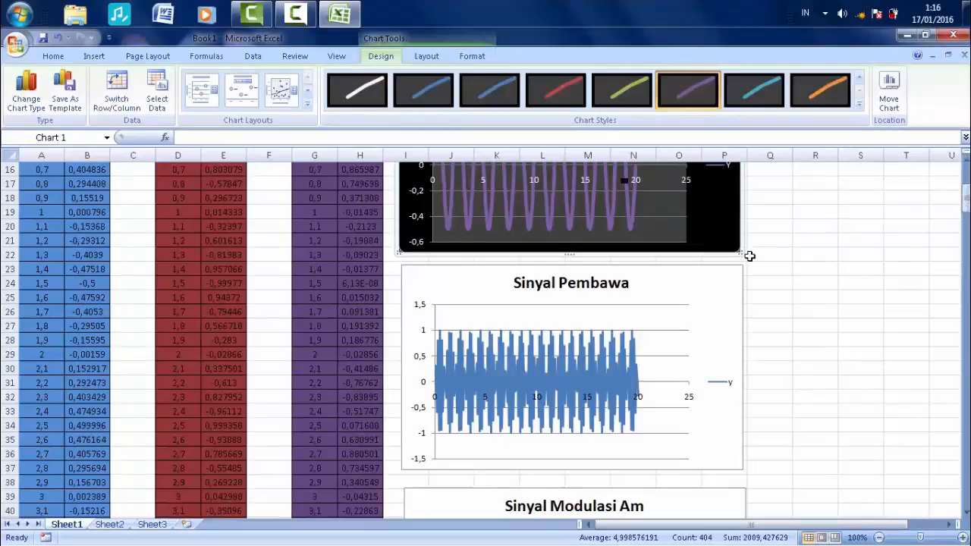
{"action": "left_click", "coordinate": [696, 285]}
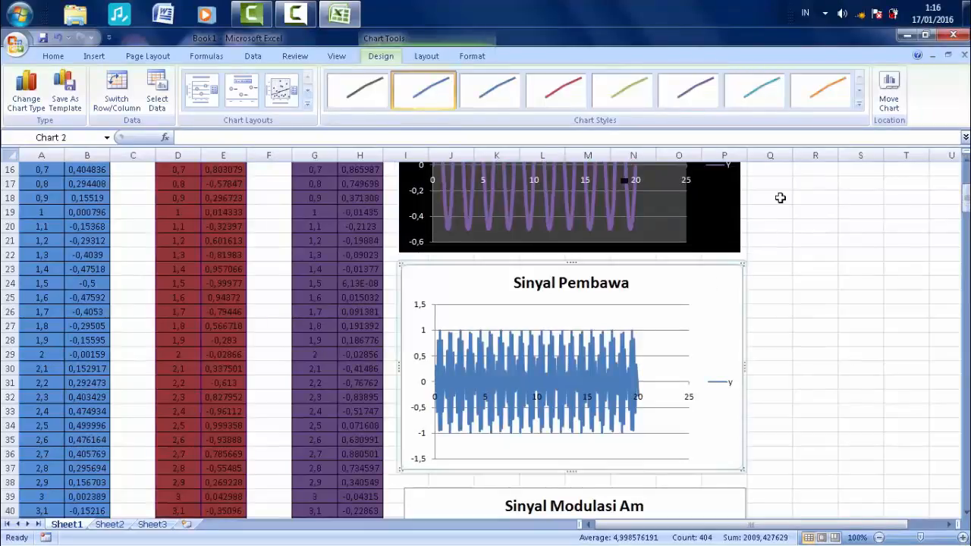
{"action": "left_click", "coordinate": [860, 106]}
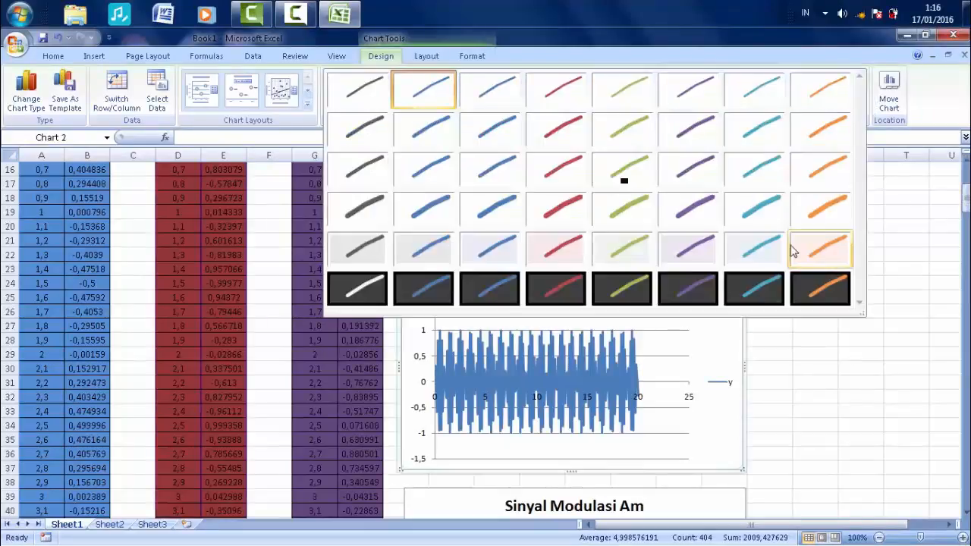
{"action": "left_click", "coordinate": [762, 283]}
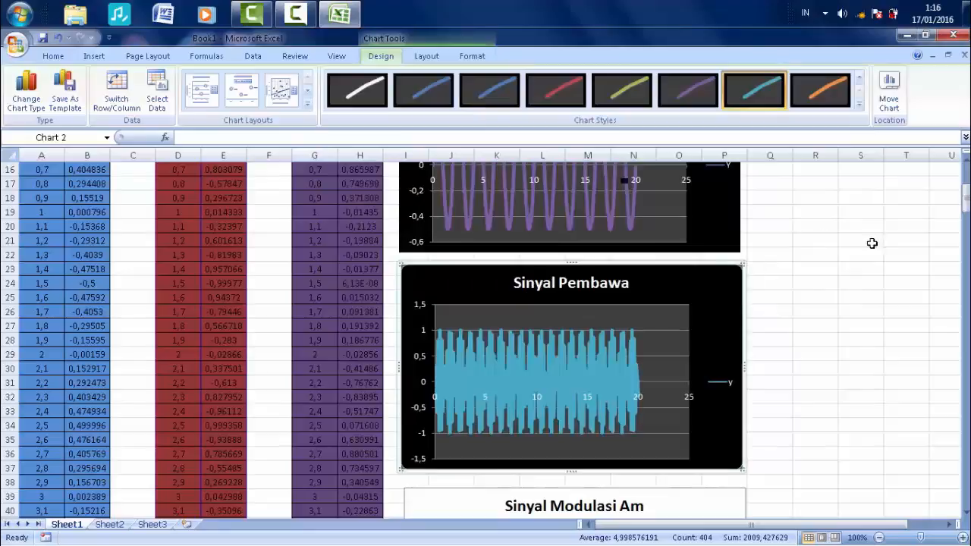
Apply the black-background chart style with a red line to the Sinyal Modulasi Am chart
{"action": "left_click_drag", "start_coordinate": [964, 198], "coordinate": [965, 224]}
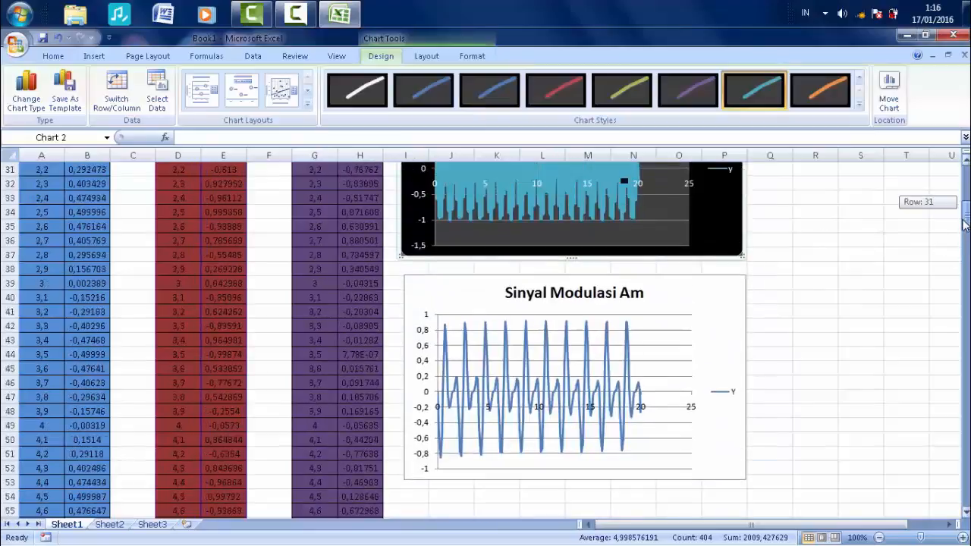
{"action": "left_click", "coordinate": [549, 288]}
{"action": "left_click", "coordinate": [749, 274]}
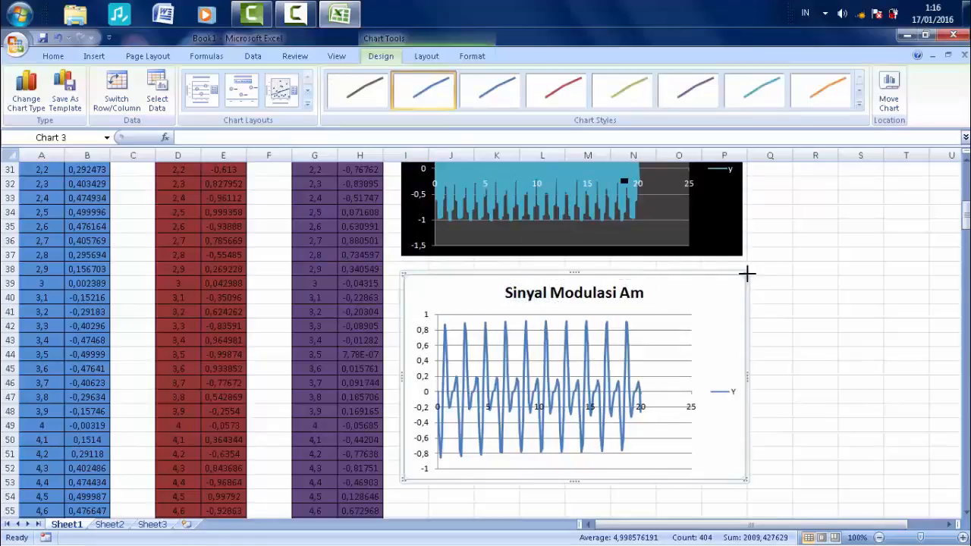
{"action": "left_click", "coordinate": [859, 103]}
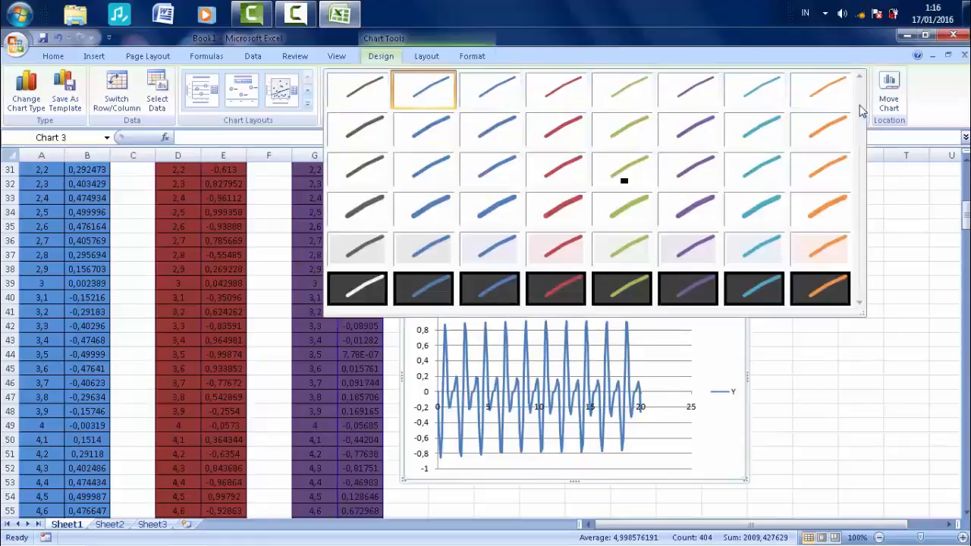
{"action": "left_click", "coordinate": [557, 277]}
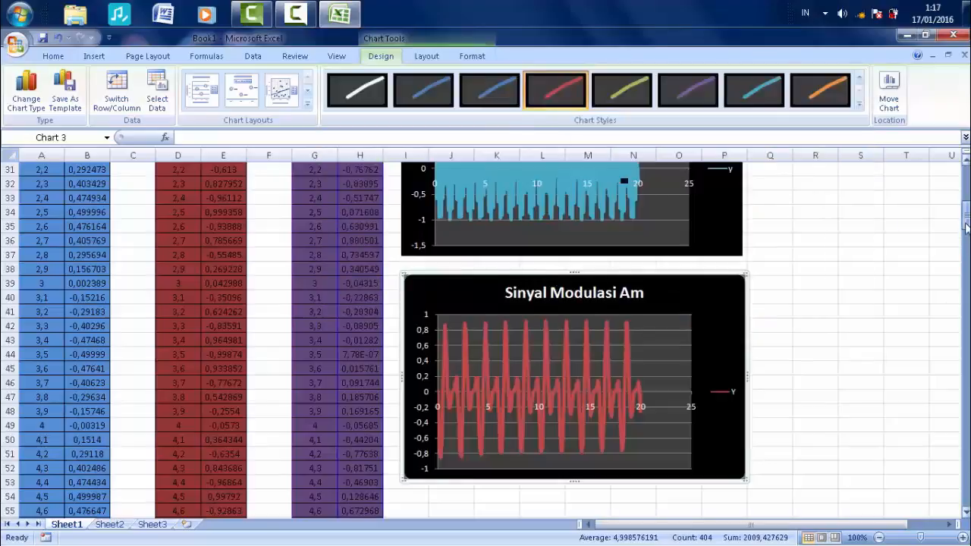
Examine the three styled signal charts together beside their tables with the sheet zoomed out to 47%
{"action": "left_click_drag", "start_coordinate": [966, 226], "coordinate": [965, 195]}
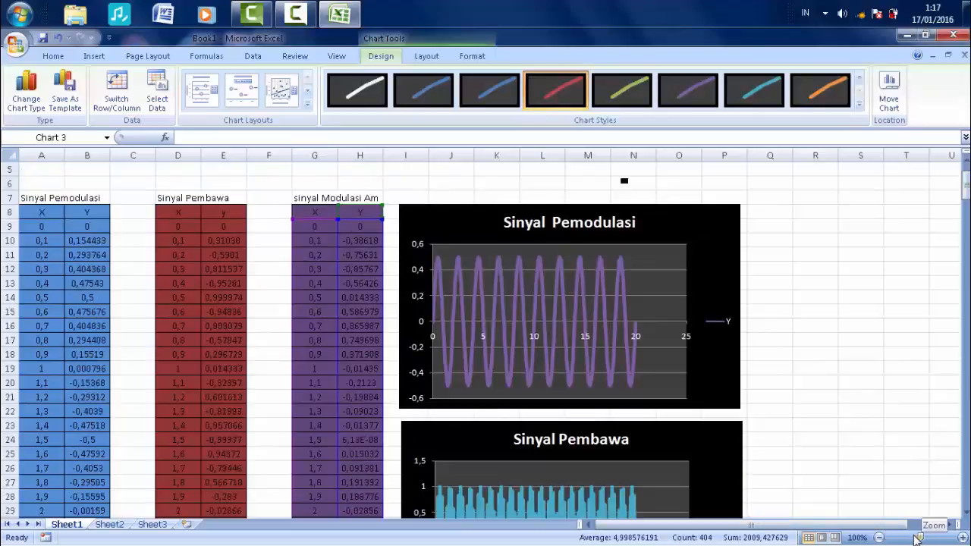
{"action": "left_click_drag", "start_coordinate": [918, 537], "coordinate": [904, 537]}
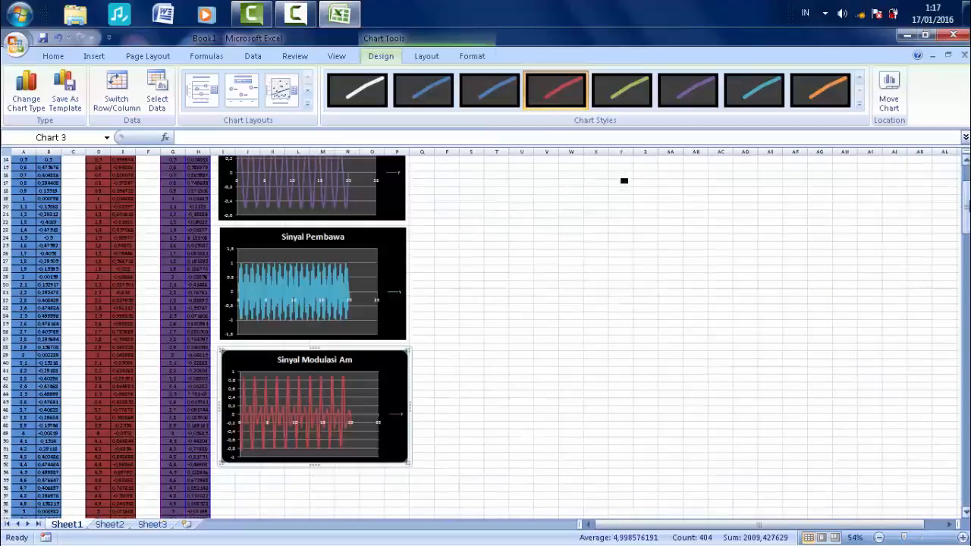
{"action": "left_click_drag", "start_coordinate": [966, 206], "coordinate": [966, 173]}
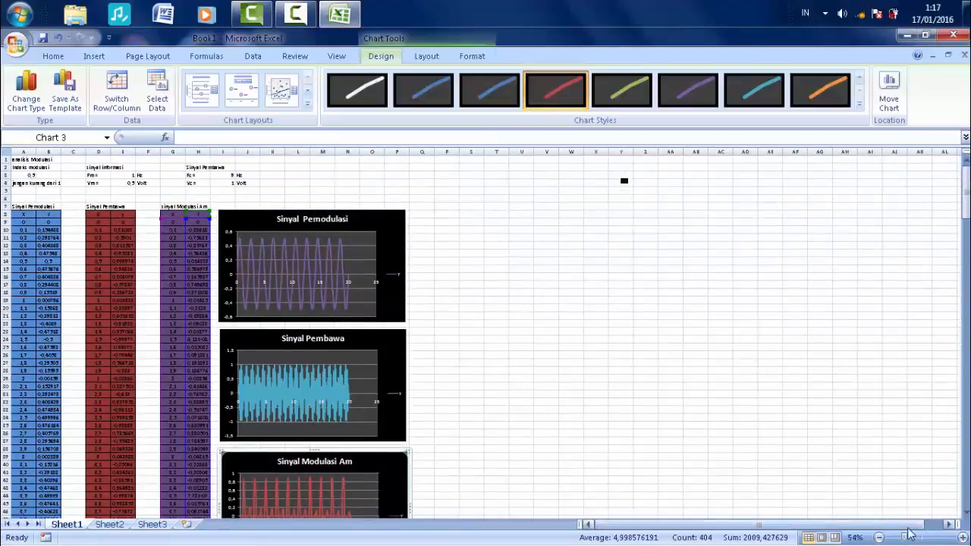
{"action": "left_click_drag", "start_coordinate": [910, 537], "coordinate": [903, 537]}
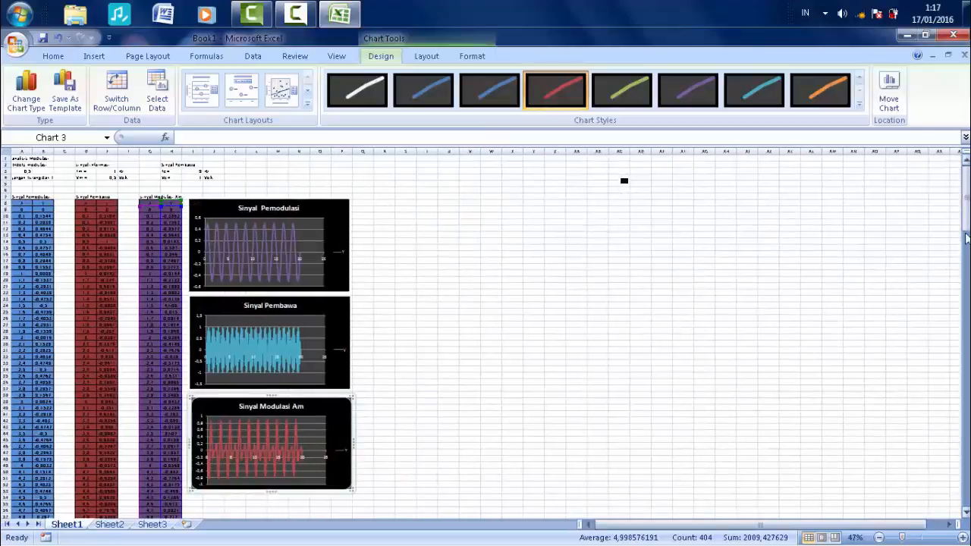
{"action": "mouse_move", "coordinate": [966, 203]}
{"action": "left_mouse_down"}
{"action": "mouse_move", "coordinate": [951, 461]}
{"action": "mouse_move", "coordinate": [968, 201]}
{"action": "left_mouse_up"}
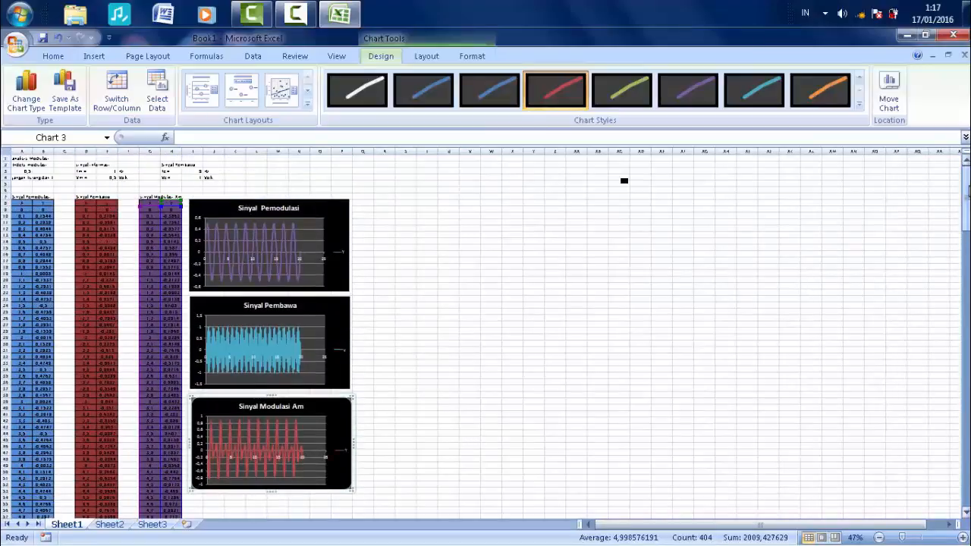
{"action": "left_click_drag", "start_coordinate": [904, 539], "coordinate": [912, 538]}
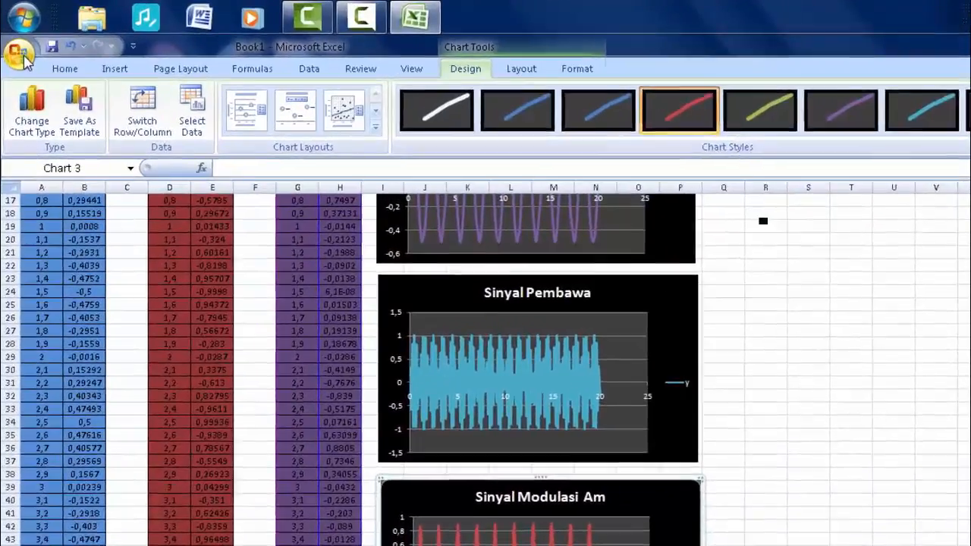
Start saving the workbook and choose the Camtasia Studio folder inside My Documents as its location
{"action": "left_click", "coordinate": [18, 45]}
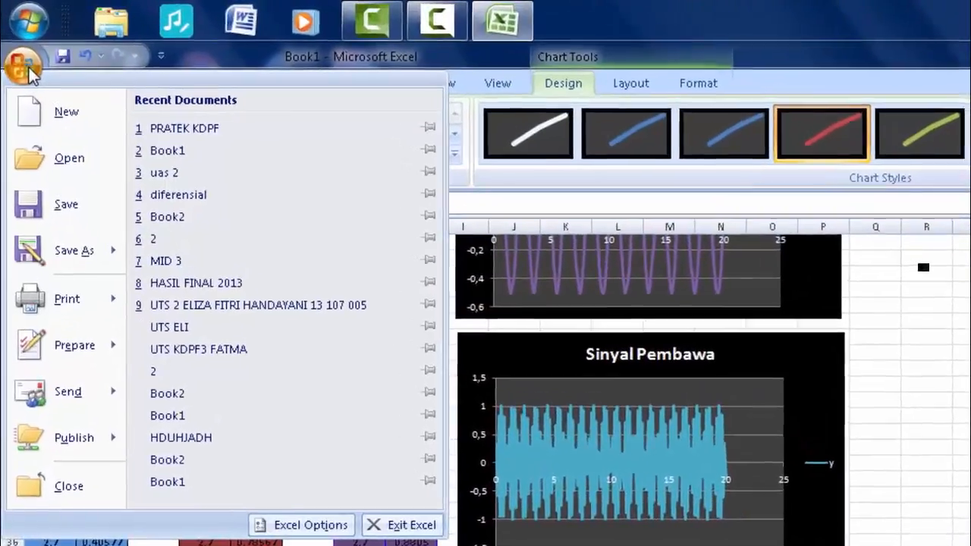
{"action": "left_click", "coordinate": [59, 217]}
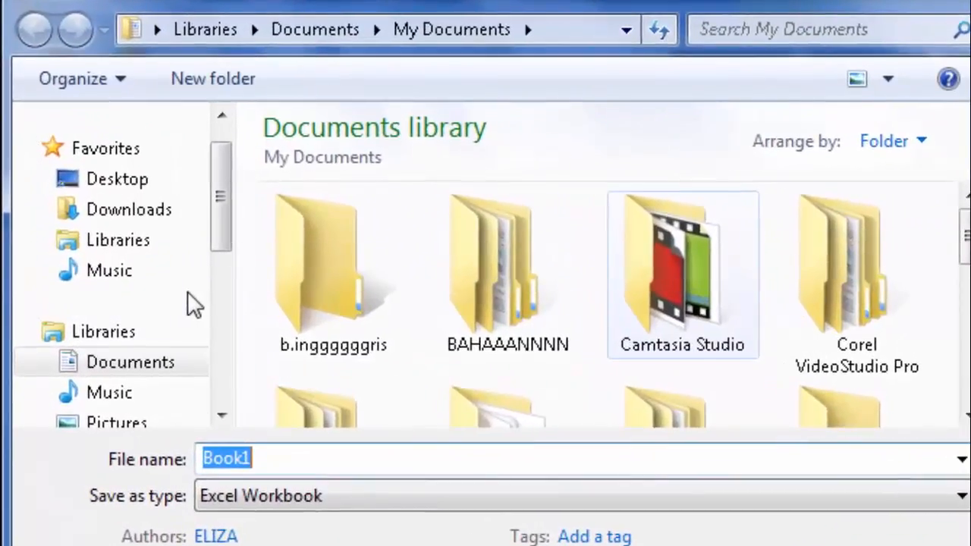
{"action": "double_click", "coordinate": [552, 273]}
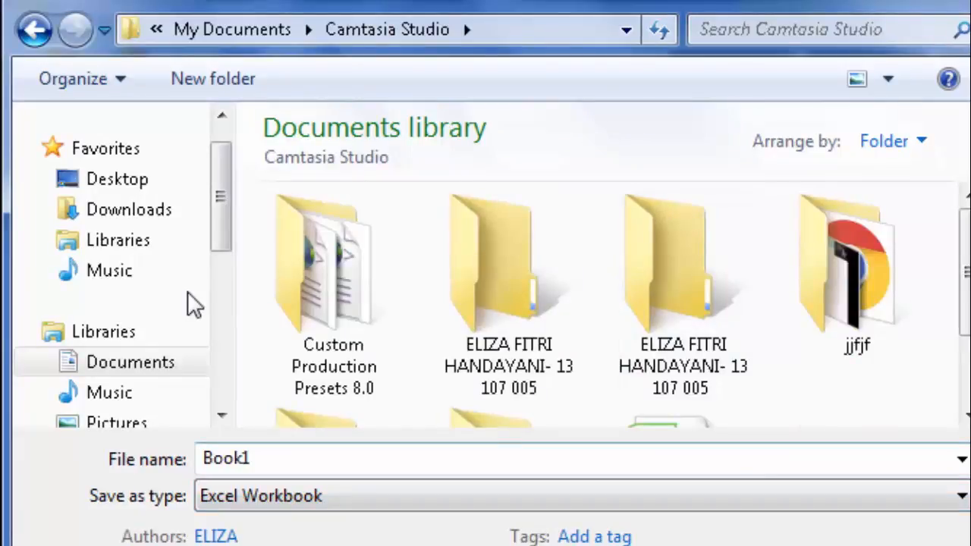
Replace the file name Book1 with the suggested author's name and student number entry ending in LEMBARAN KERJA.camproj, and save the workbook
{"action": "key", "text": "Tab"}
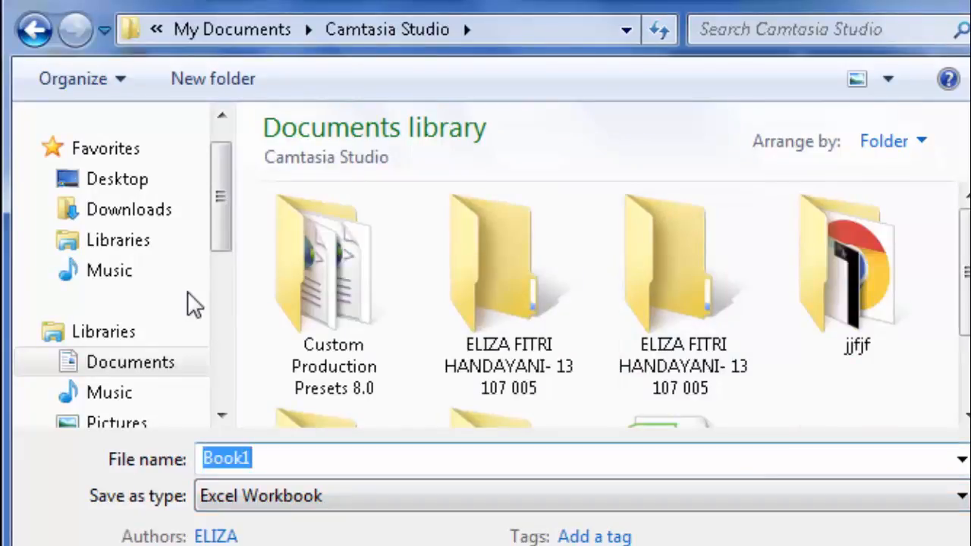
{"action": "key", "text": "BackSpace"}
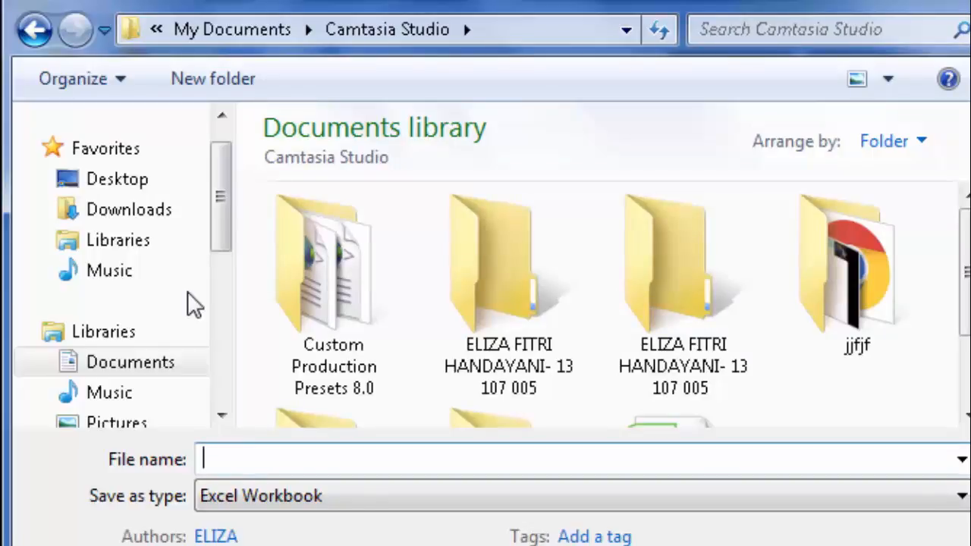
{"action": "type", "text": "Eliza "}
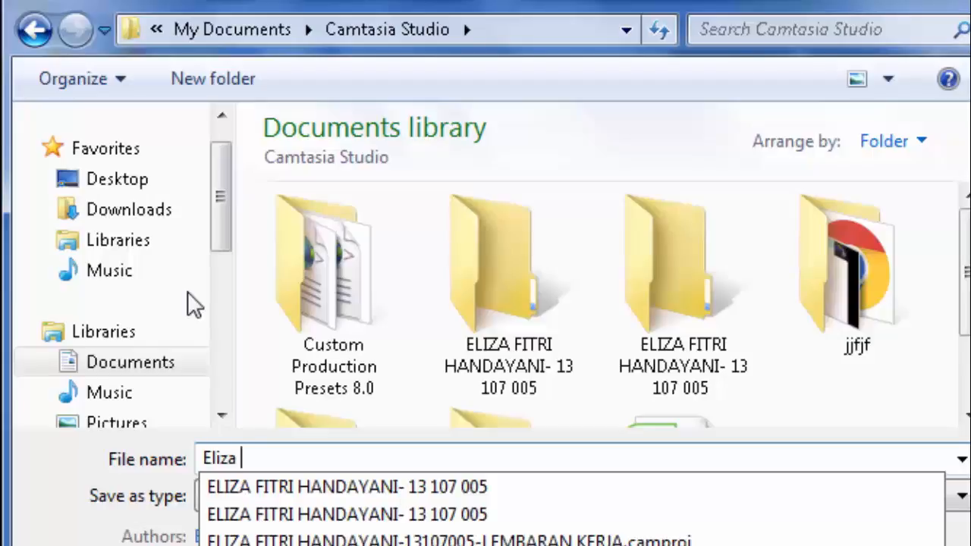
{"action": "type", "text": "fiotr"}
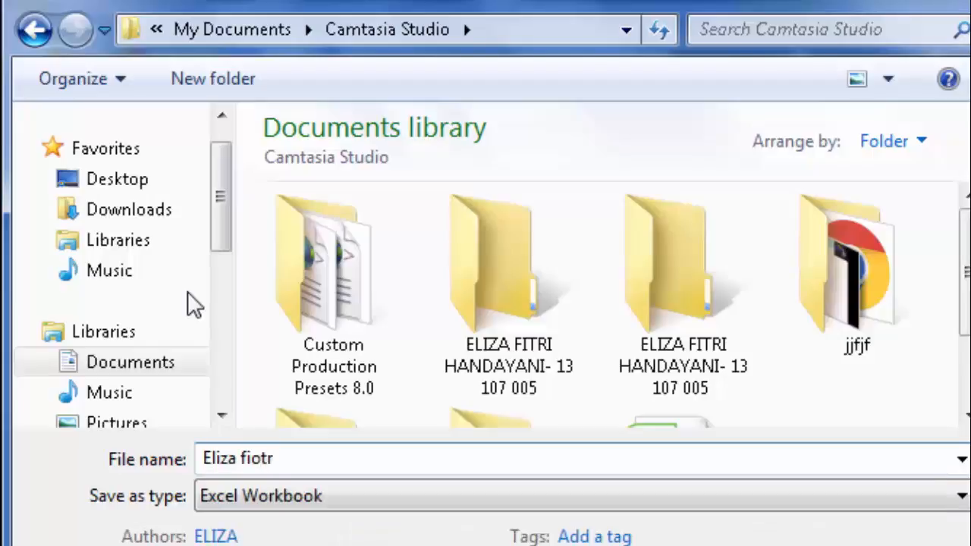
{"action": "key", "text": "BackSpace"}
{"action": "key", "text": "BackSpace"}
{"action": "key", "text": "BackSpace"}
{"action": "type", "text": "tri"}
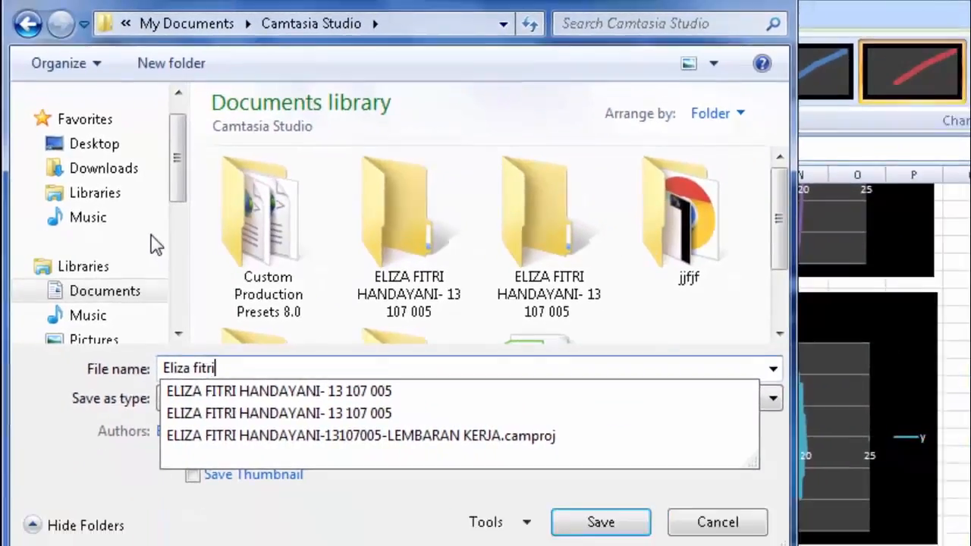
{"action": "key", "text": "Down"}
{"action": "key", "text": "Down"}
{"action": "key", "text": "Down"}
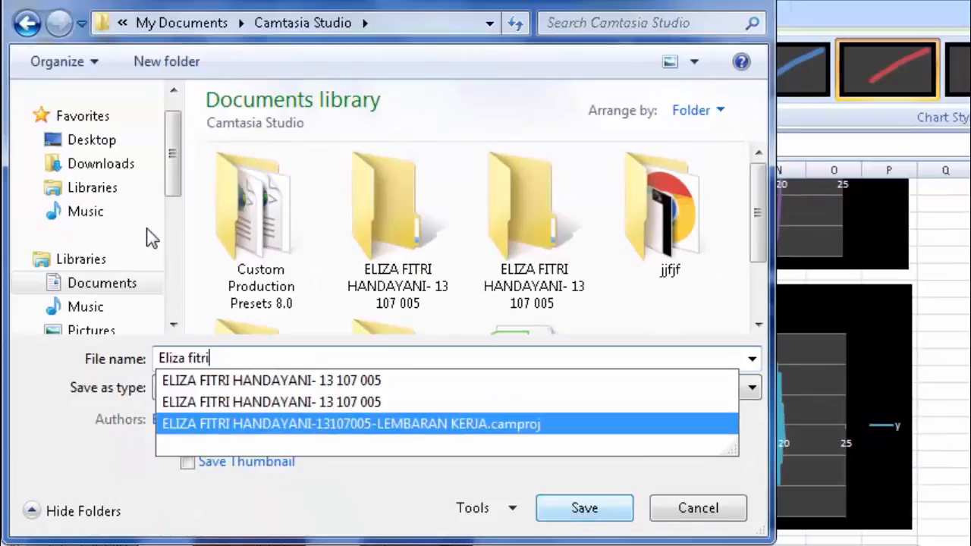
{"action": "key", "text": "Return"}
{"action": "key", "text": "Return"}
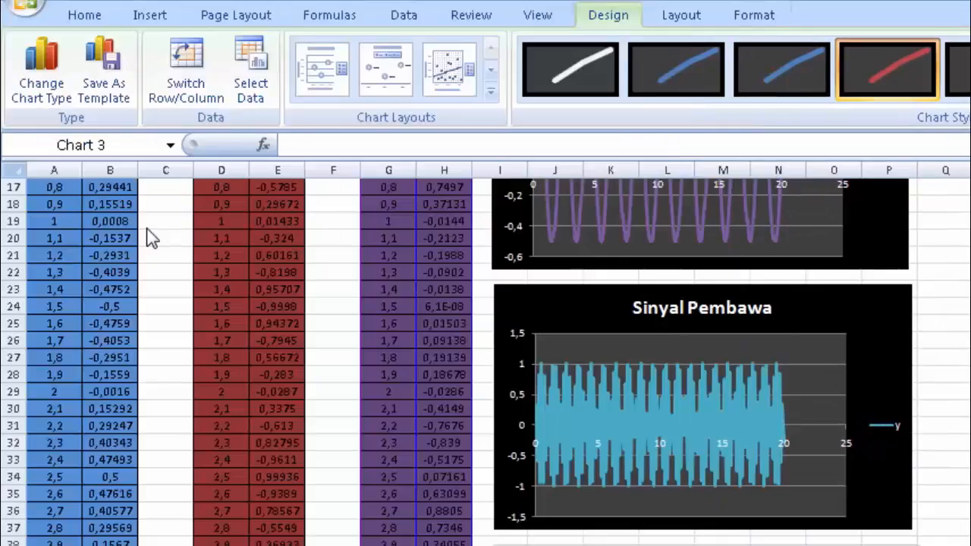